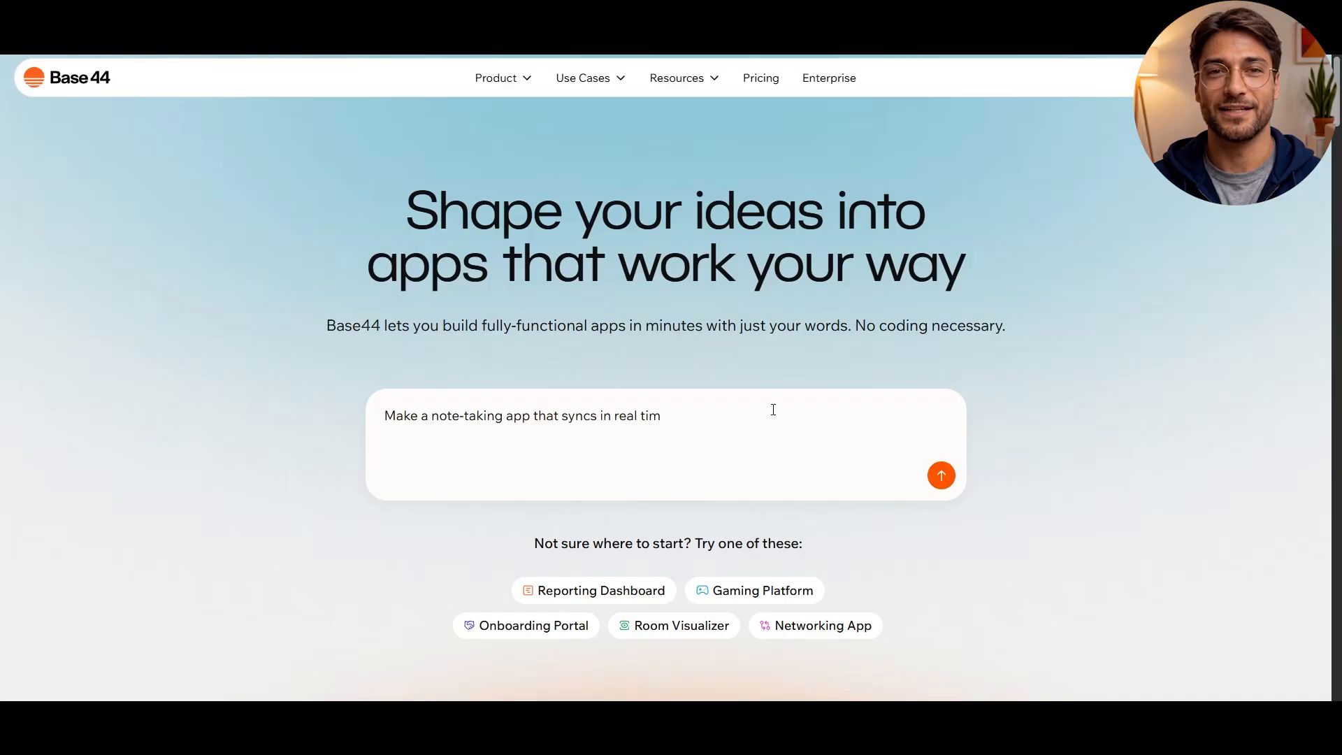
# Open the Base44 pricing page and compare the plans' prices and features under monthly and yearly billing
pyautogui.scroll(-2, 773, 410)
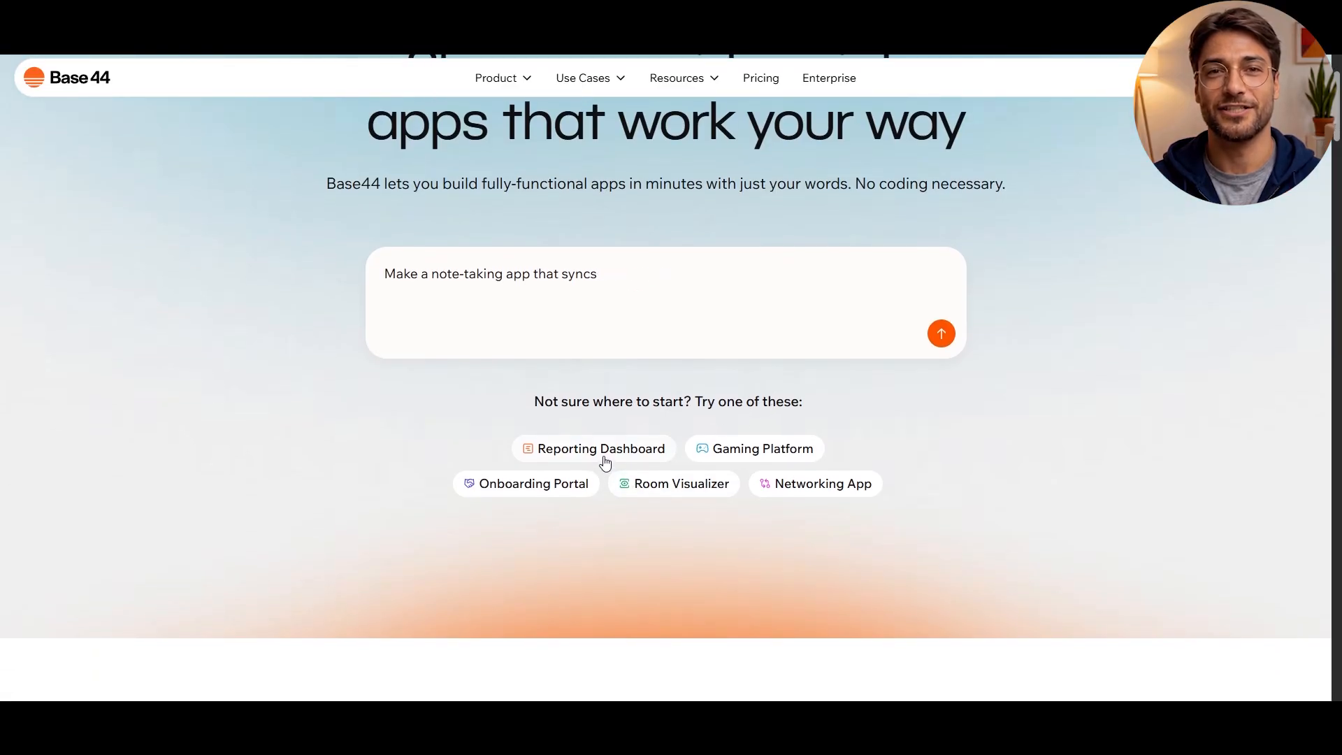
pyautogui.scroll(2, 769, 514)
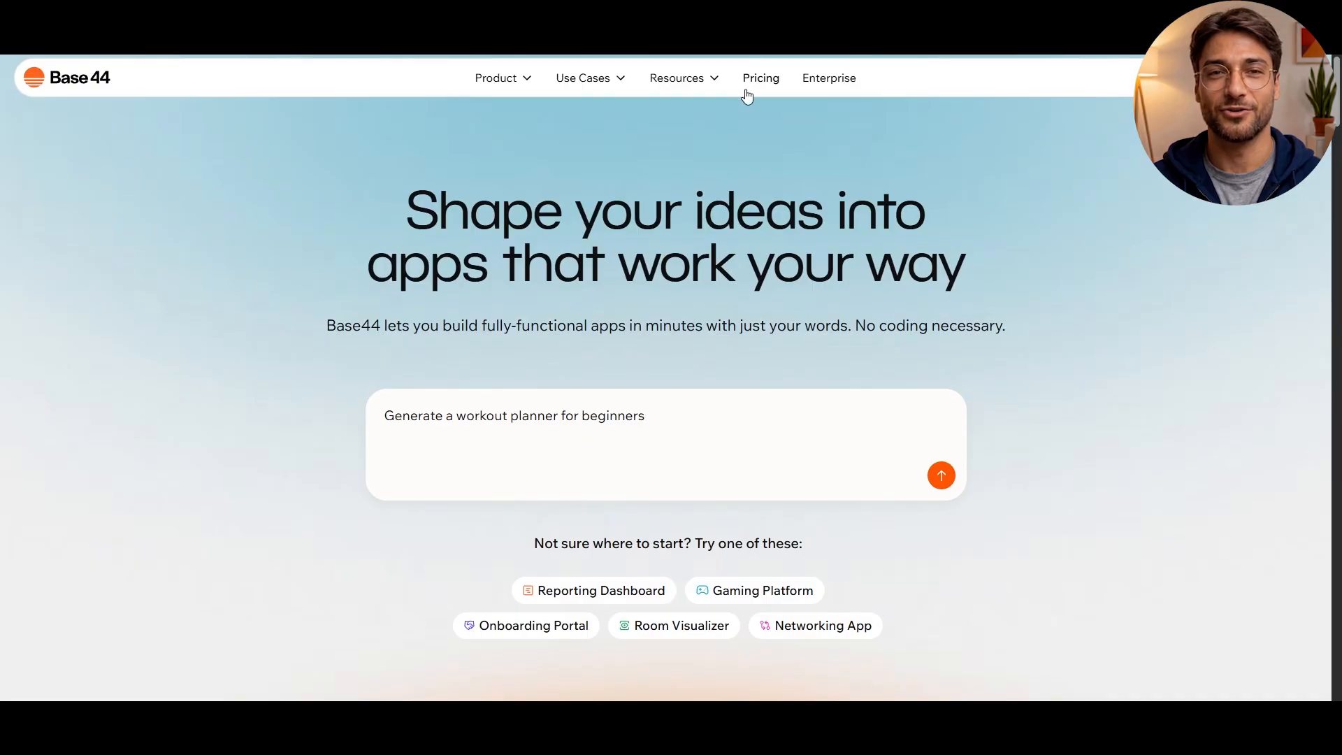
pyautogui.click(745, 91)
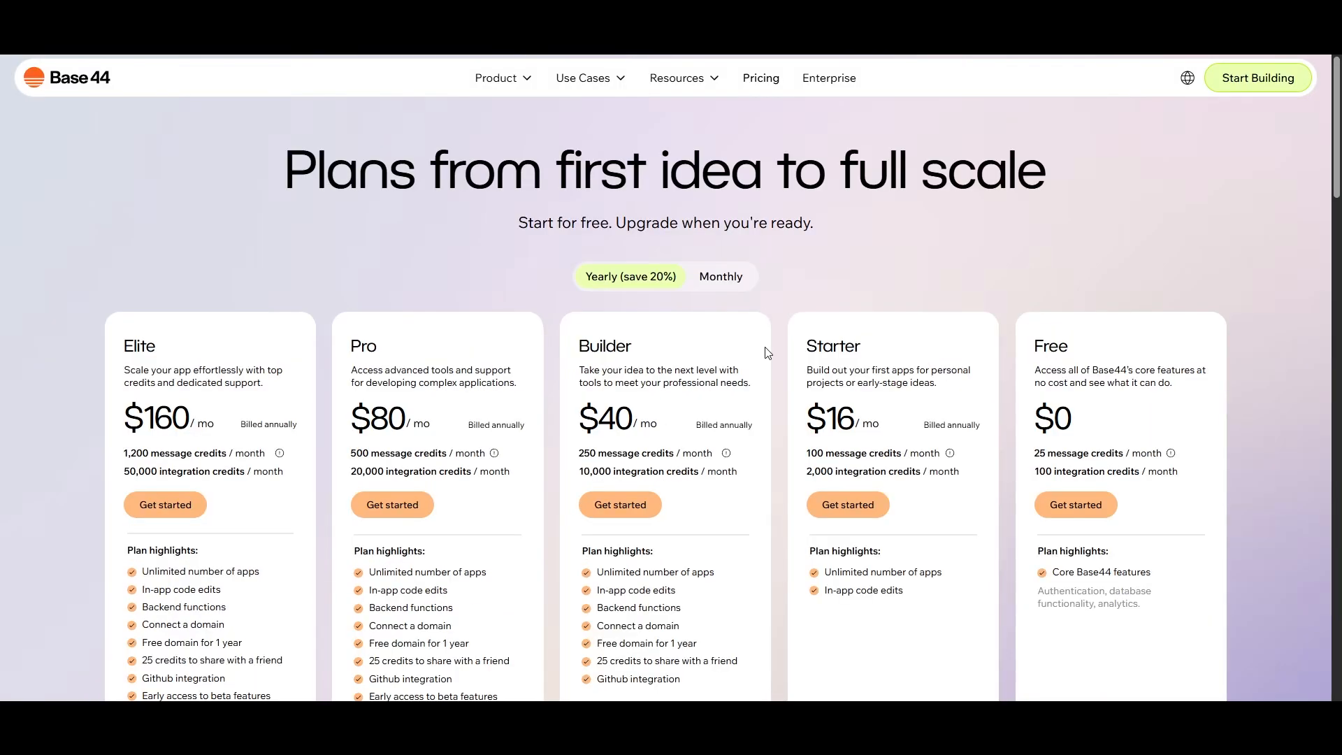
pyautogui.scroll(-1, 1111, 500)
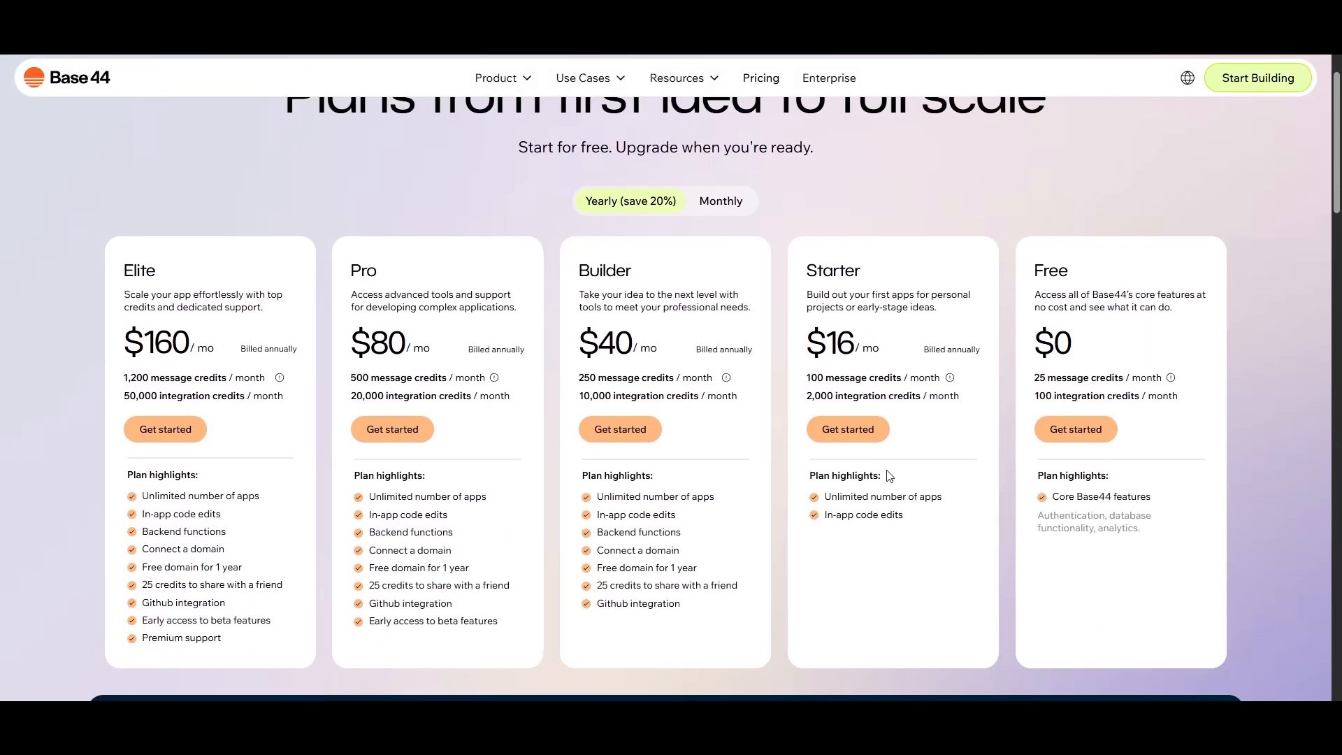
pyautogui.click(716, 205)
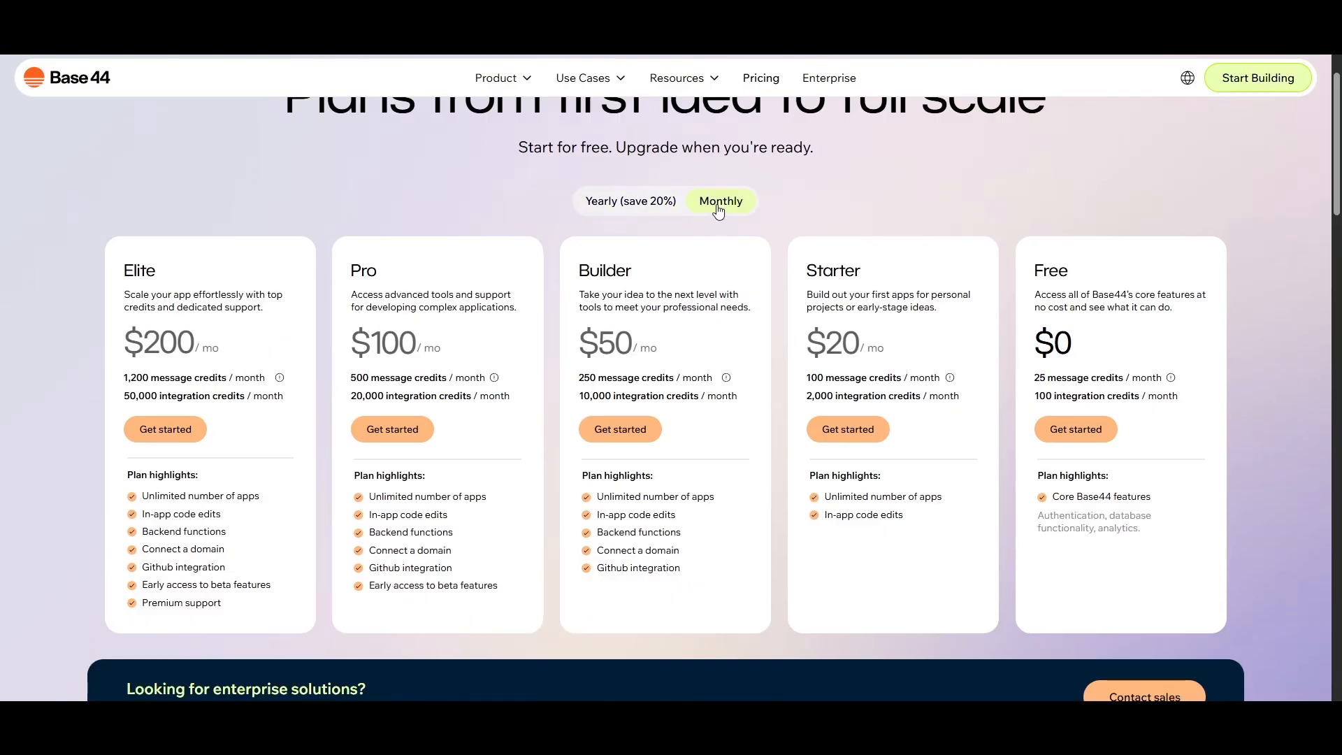
pyautogui.click(630, 203)
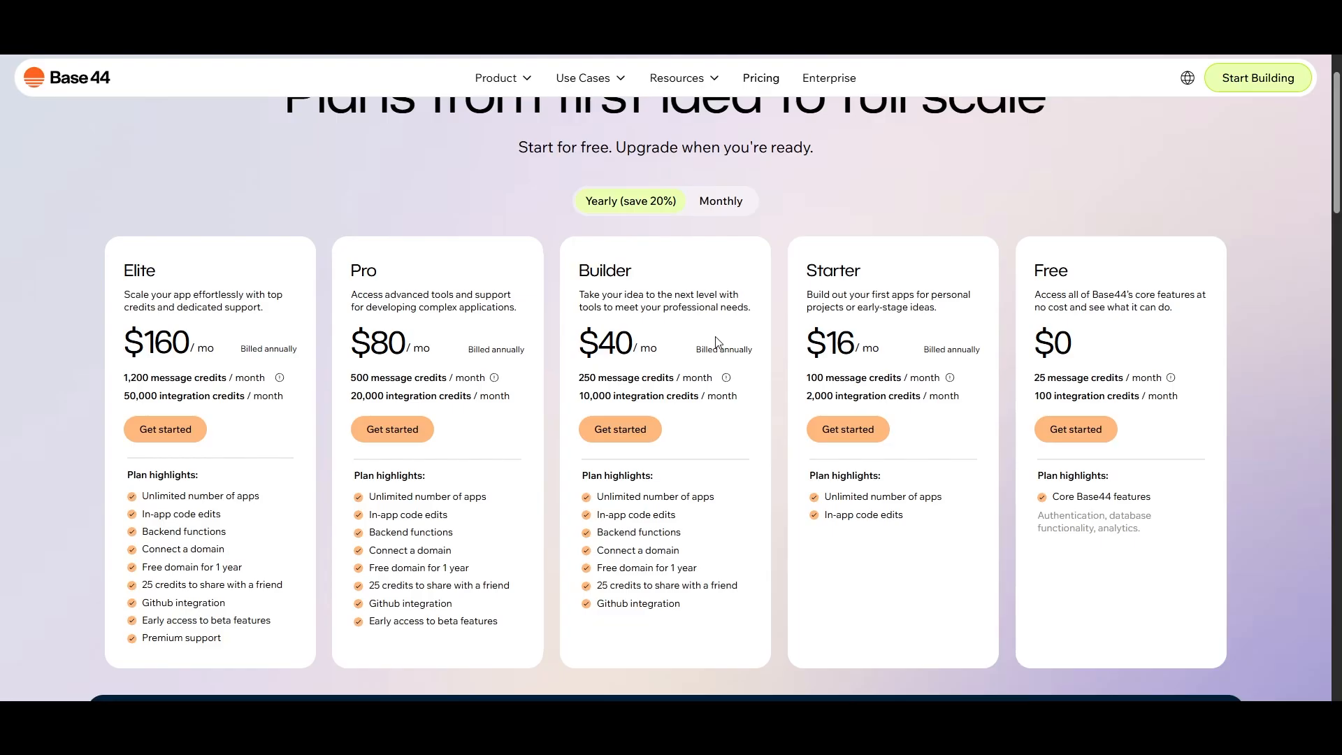
pyautogui.scroll(1, 718, 343)
pyautogui.scroll(-6, 1221, 260)
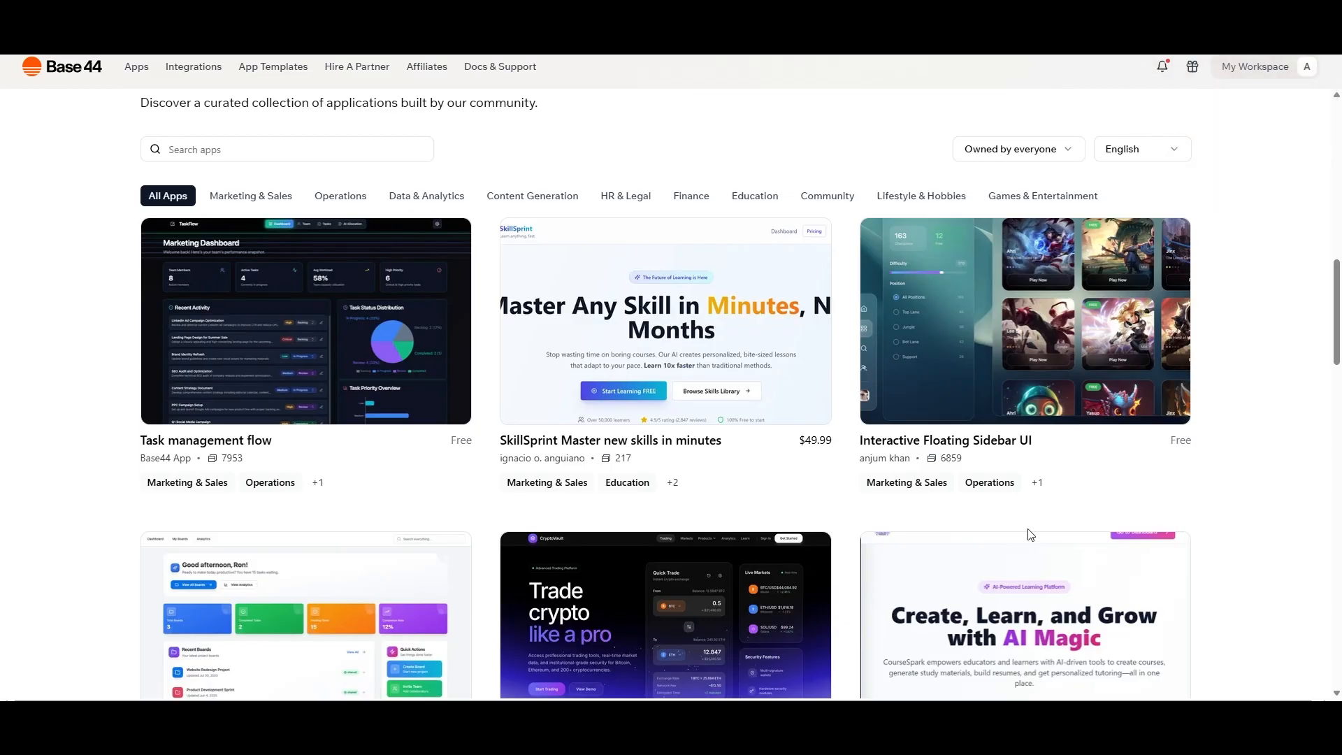
# Examine the community app templates in the All Apps category, then return to the app prompt box
pyautogui.scroll(-3, 1029, 535)
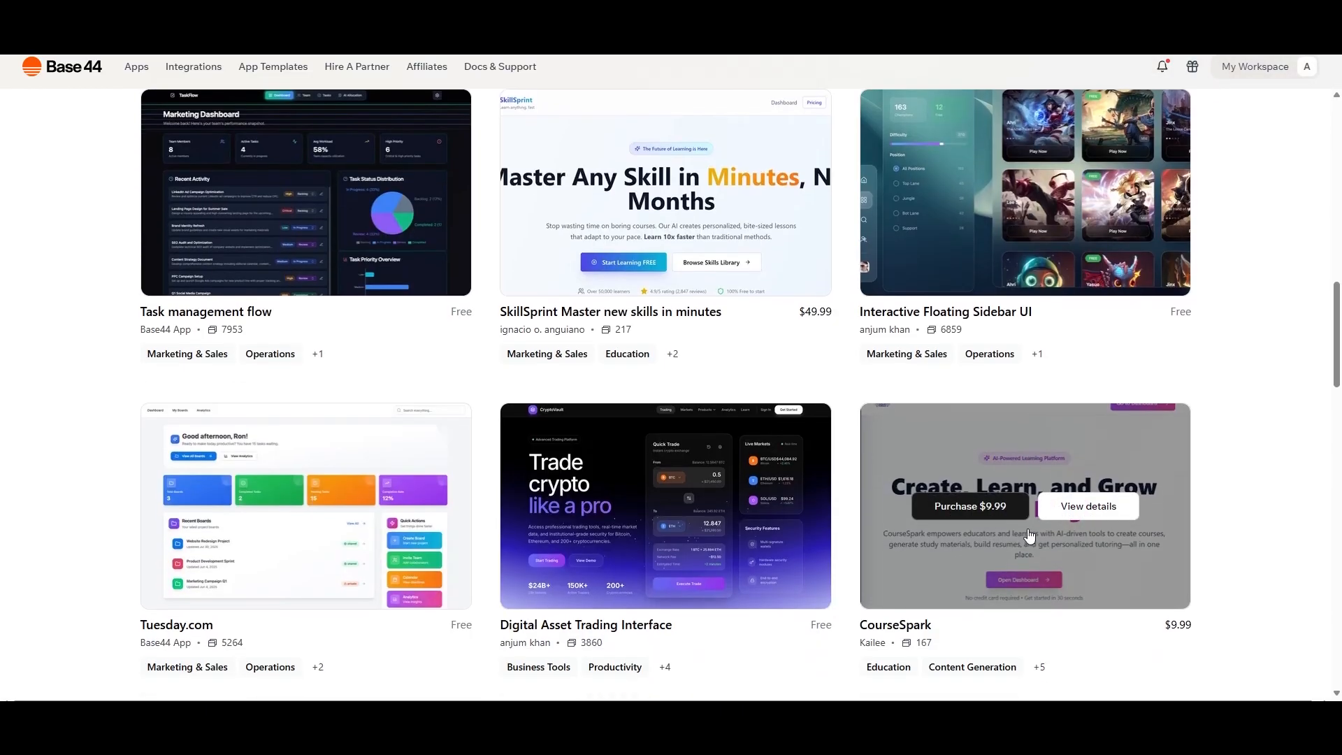
pyautogui.scroll(-2, 1029, 535)
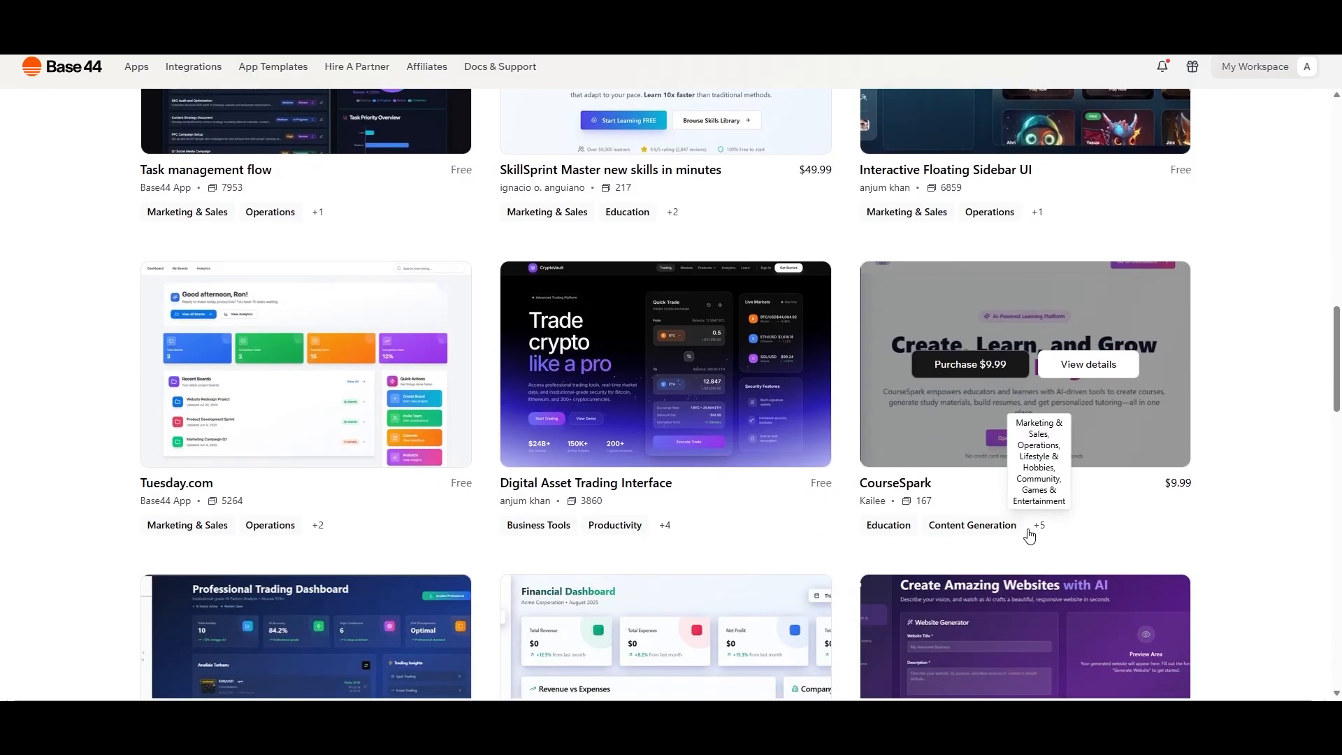
pyautogui.scroll(-4, 1029, 534)
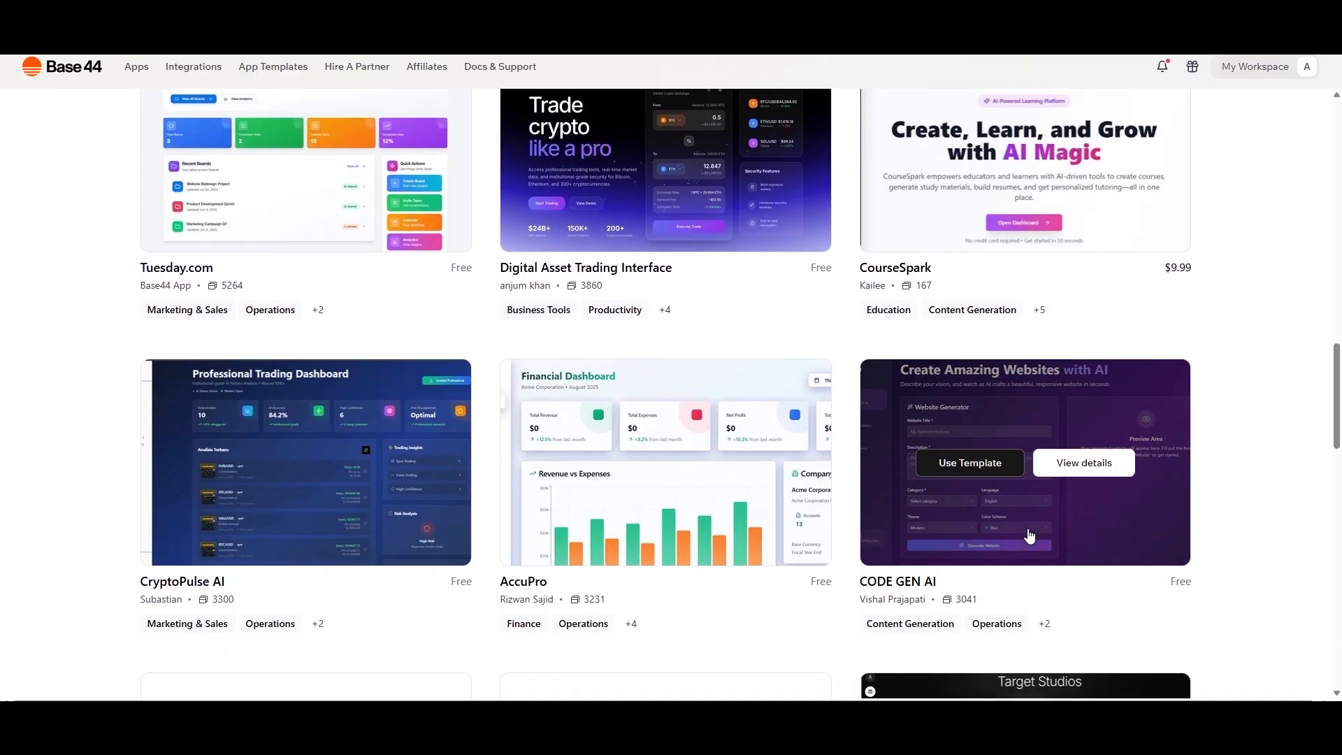
pyautogui.scroll(-5, 704, 536)
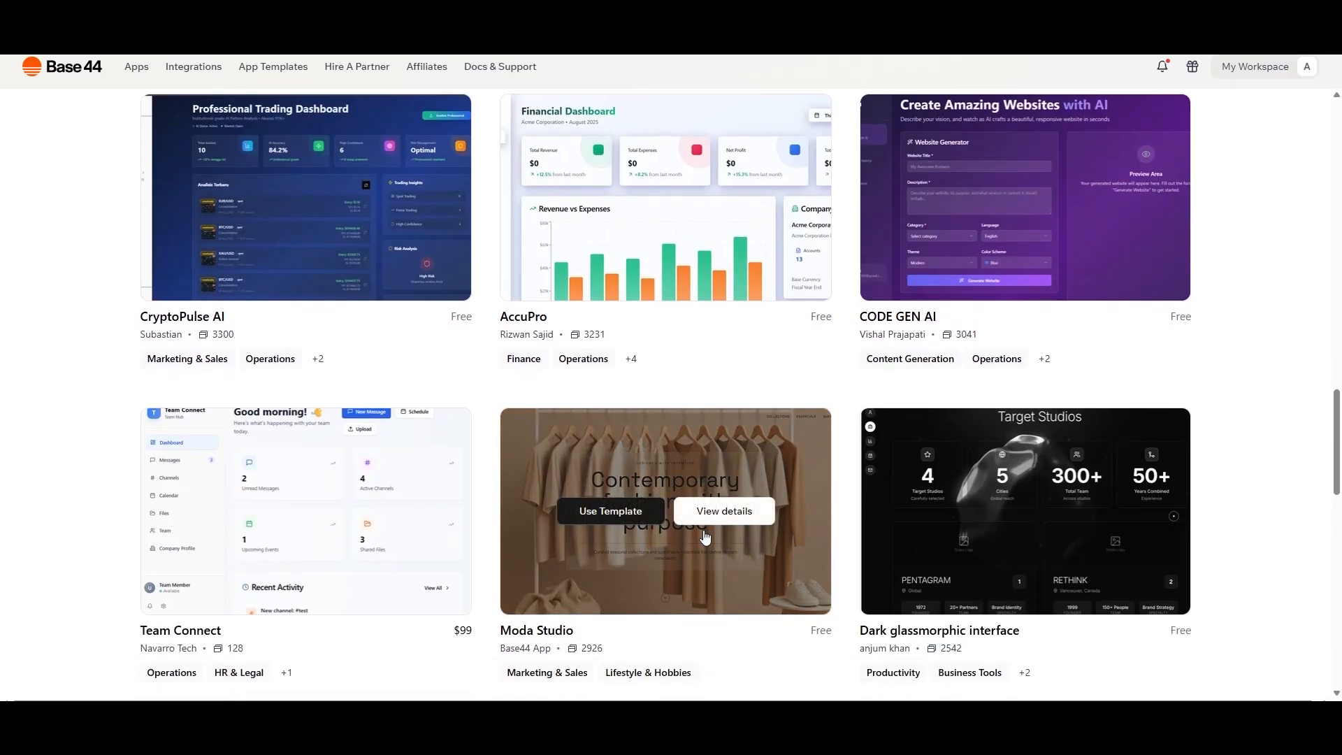
pyautogui.scroll(-3, 705, 536)
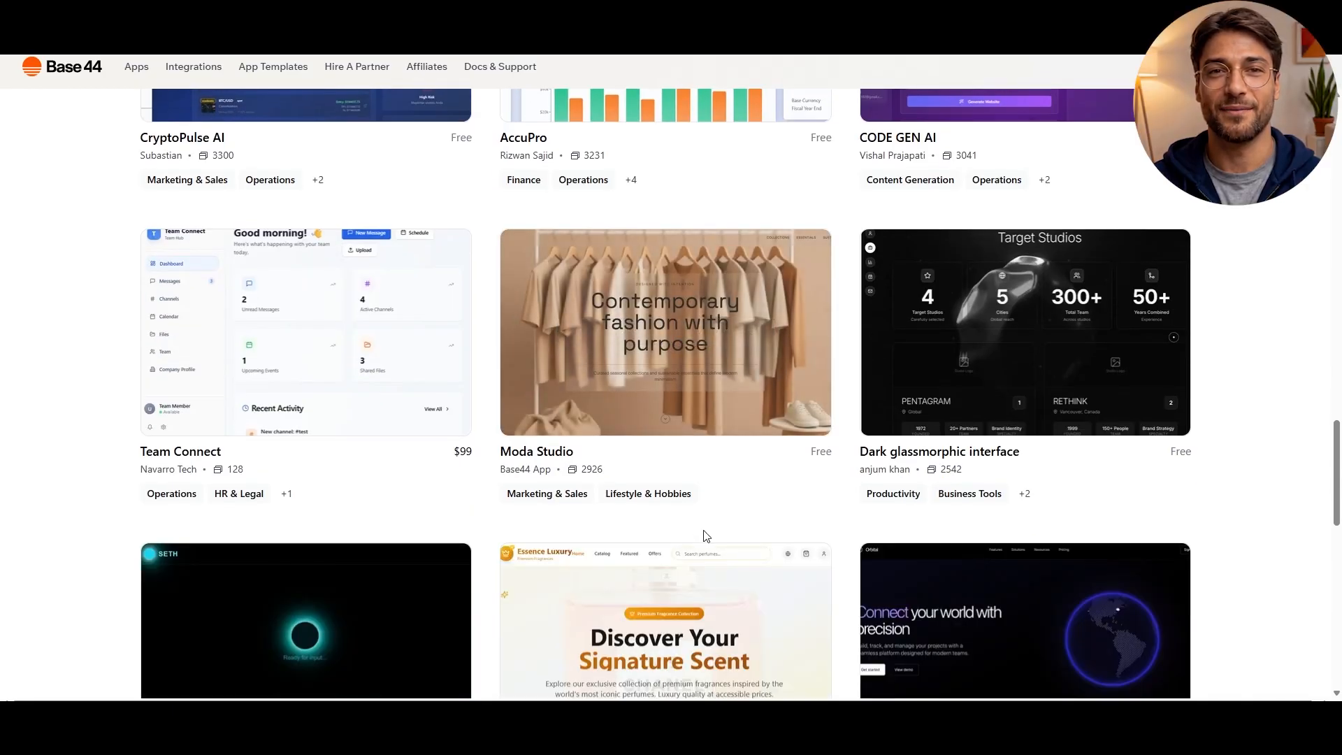
pyautogui.scroll(2, 705, 536)
pyautogui.scroll(10, 704, 536)
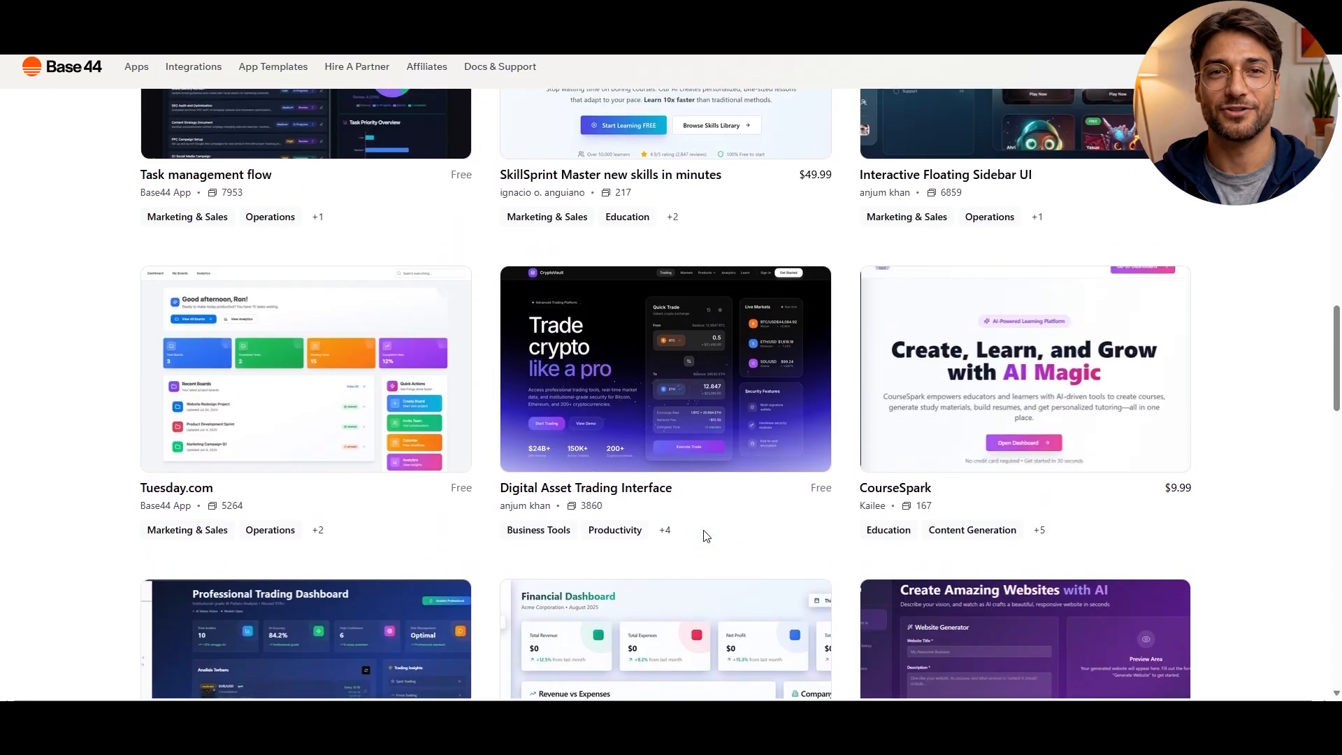
pyautogui.scroll(13, 704, 536)
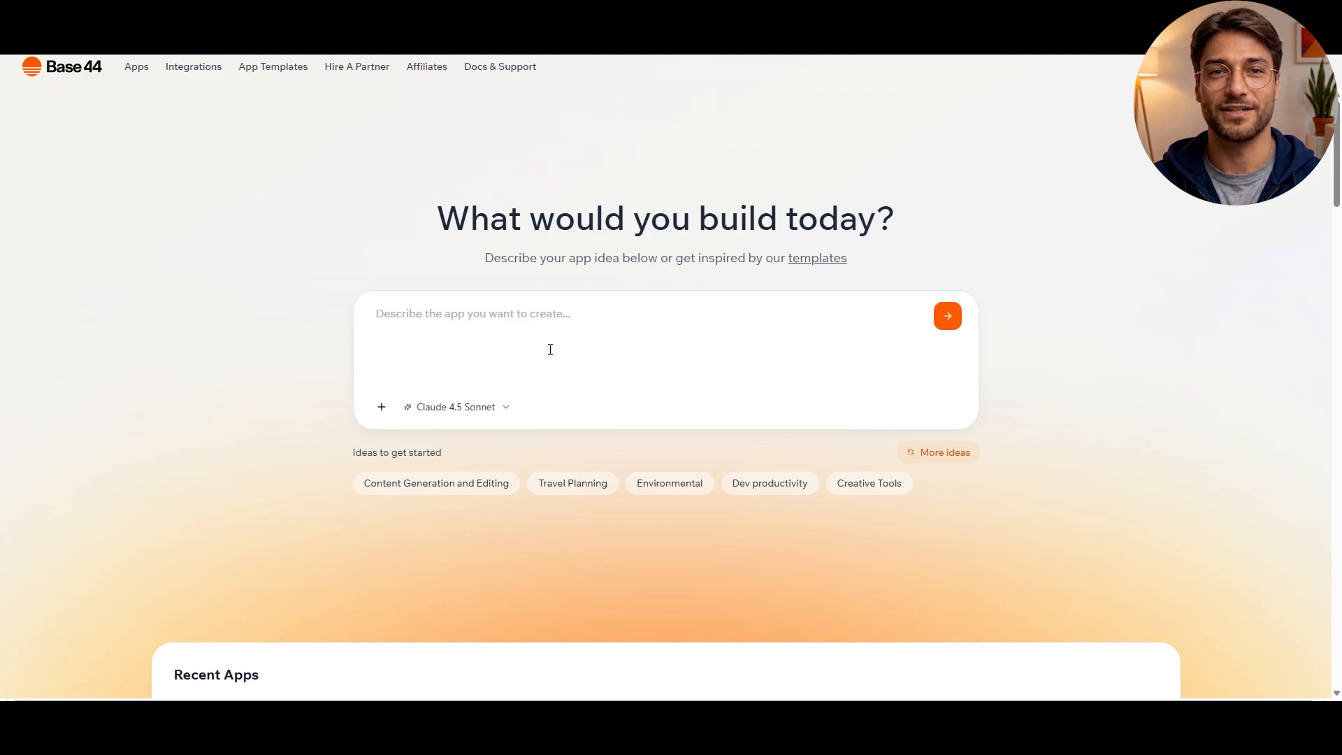
# Enter a prompt for a dogs-versus-cats memory card game with match sounds, timer, leaderboards and random card shuffles, and check the available AI models
pyautogui.click(550, 349)
pyautogui.write('a pet-themed memory card game featuring dogs versus cats, complete with sound effects when a match is found, a timer, leaderboards, and random card shuffles every round.')
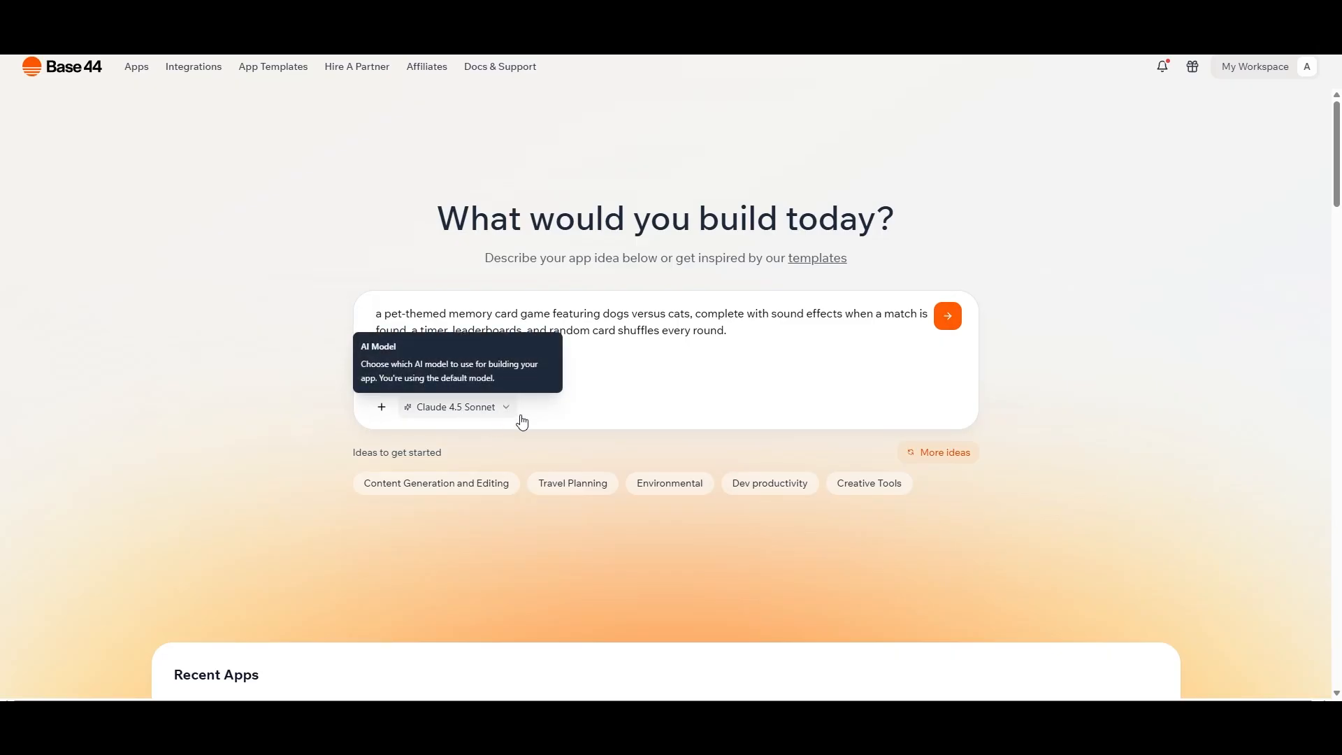
pyautogui.click(459, 418)
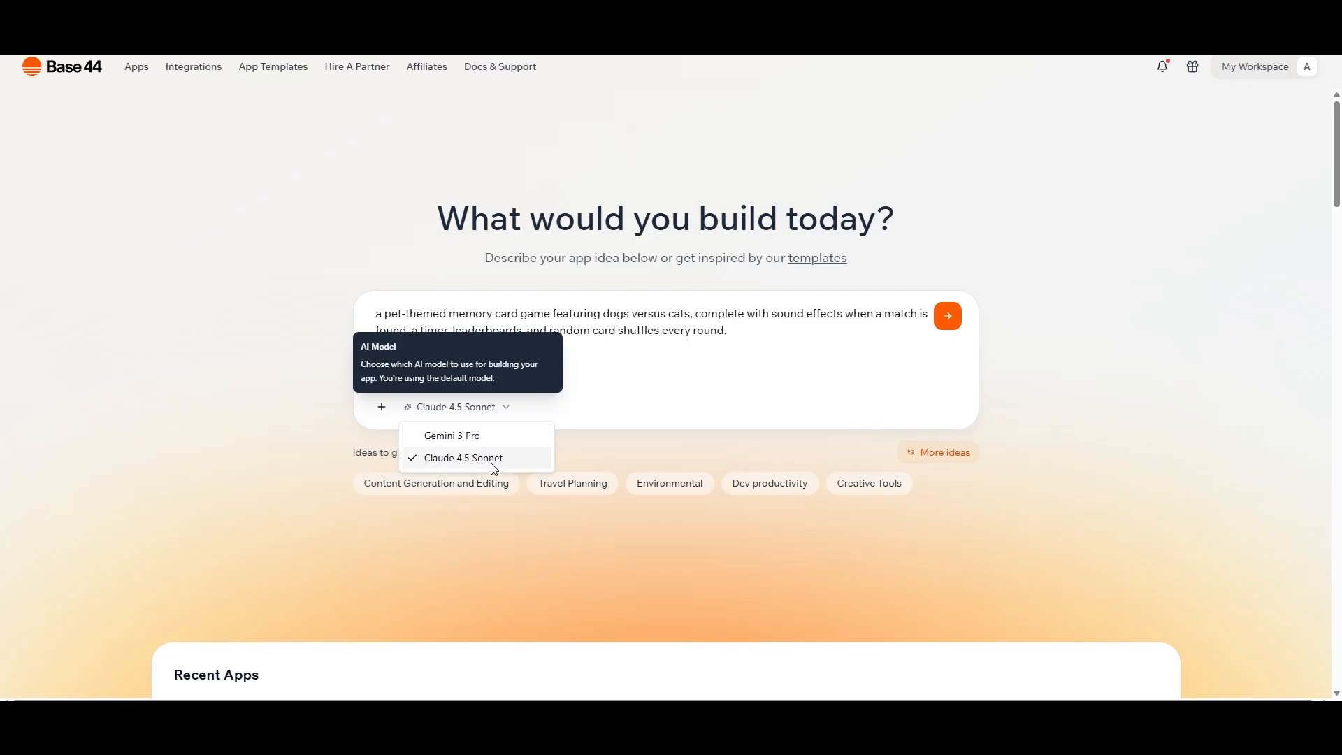
pyautogui.click(1166, 436)
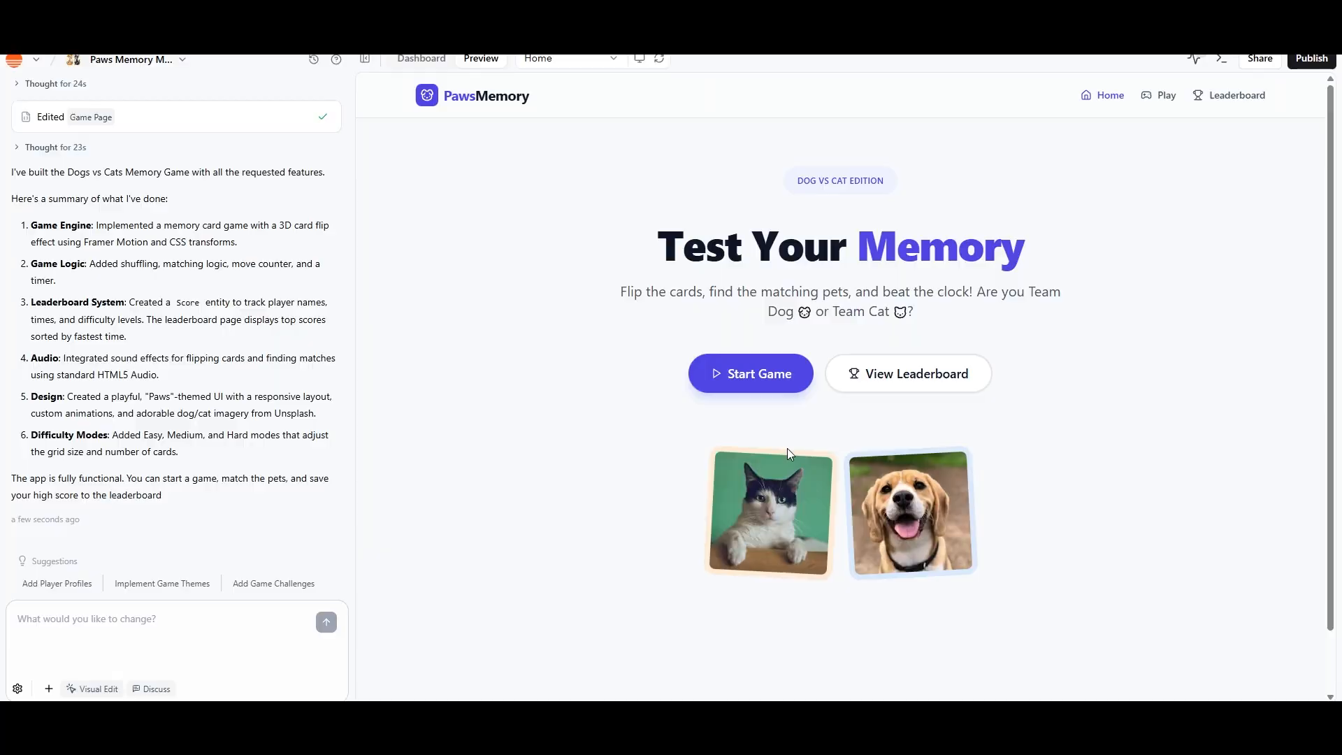
# Start the memory game in the preview and flip pairs of cards to test the gameplay
pyautogui.click(761, 389)
pyautogui.click(622, 344)
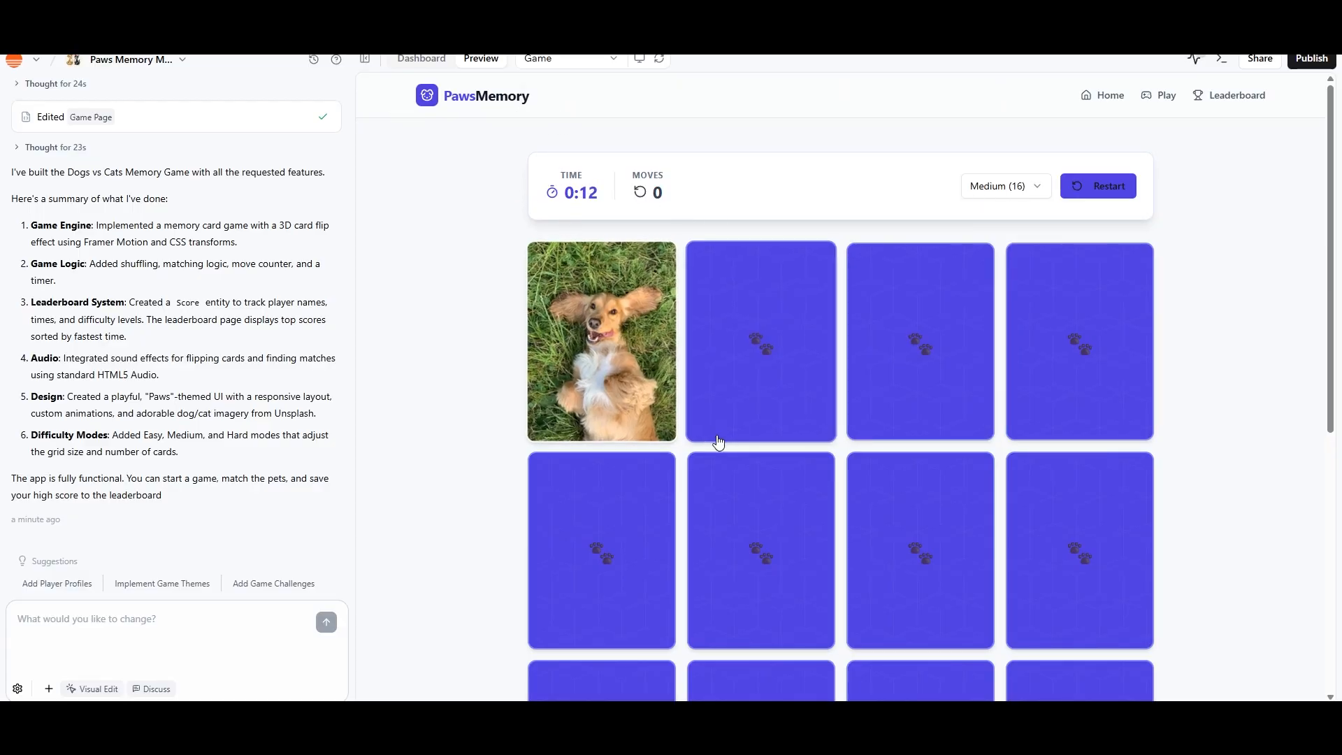
pyautogui.click(741, 472)
pyautogui.scroll(-6, 968, 593)
pyautogui.click(908, 512)
pyautogui.scroll(5, 956, 557)
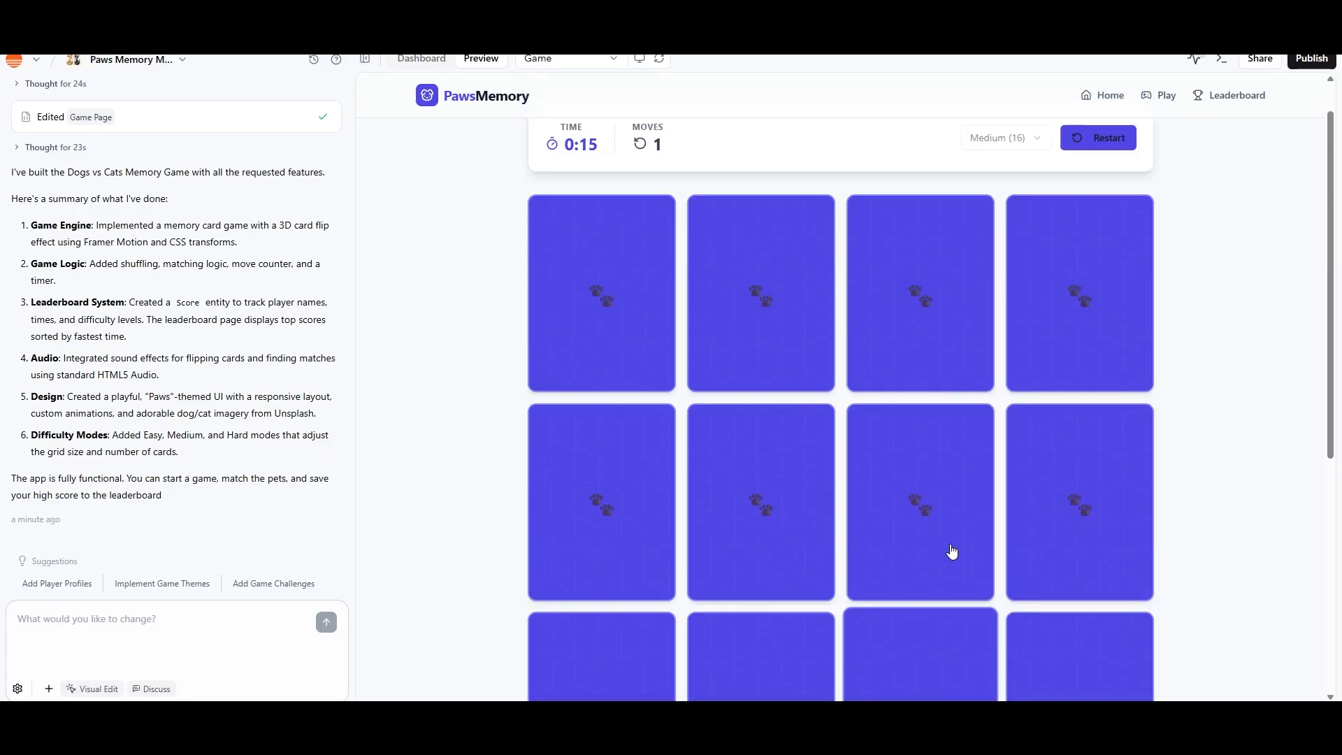
pyautogui.click(940, 357)
pyautogui.click(975, 521)
pyautogui.click(720, 501)
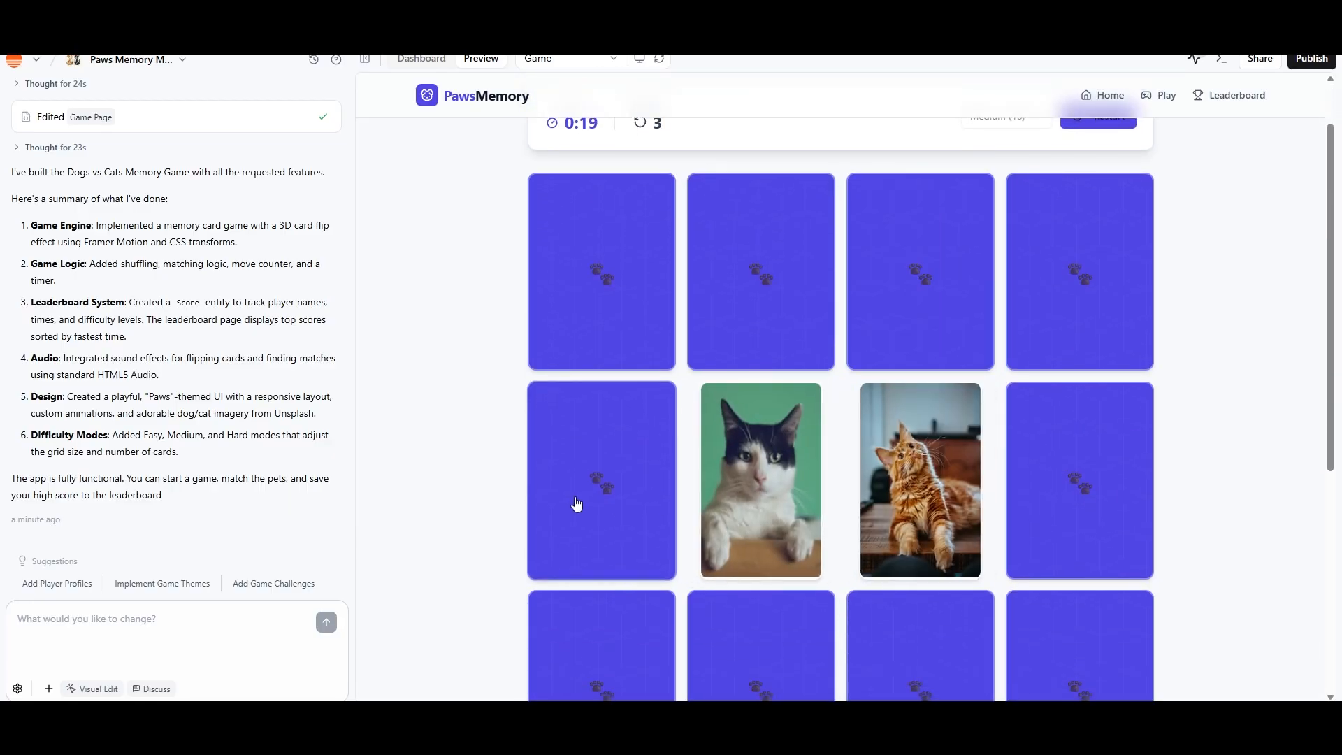
pyautogui.click(753, 506)
pyautogui.scroll(2, 938, 503)
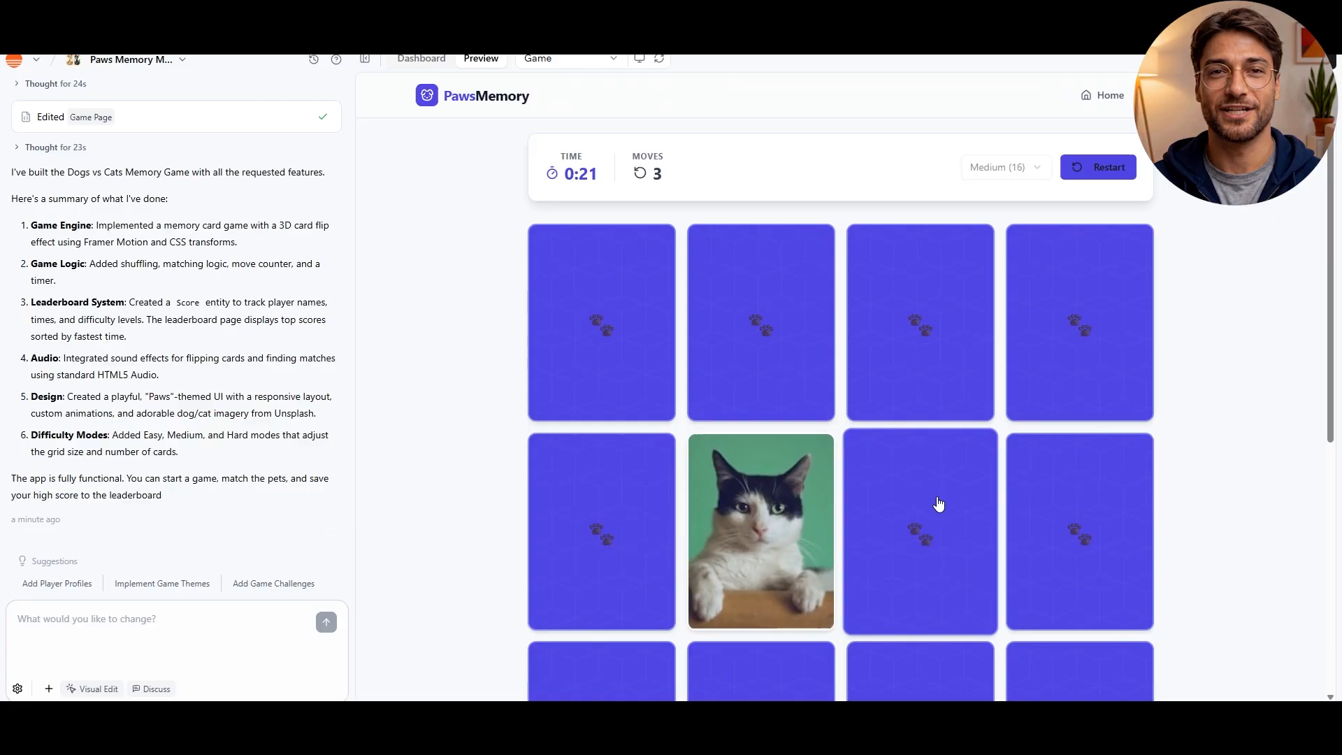
pyautogui.click(939, 381)
pyautogui.click(1078, 380)
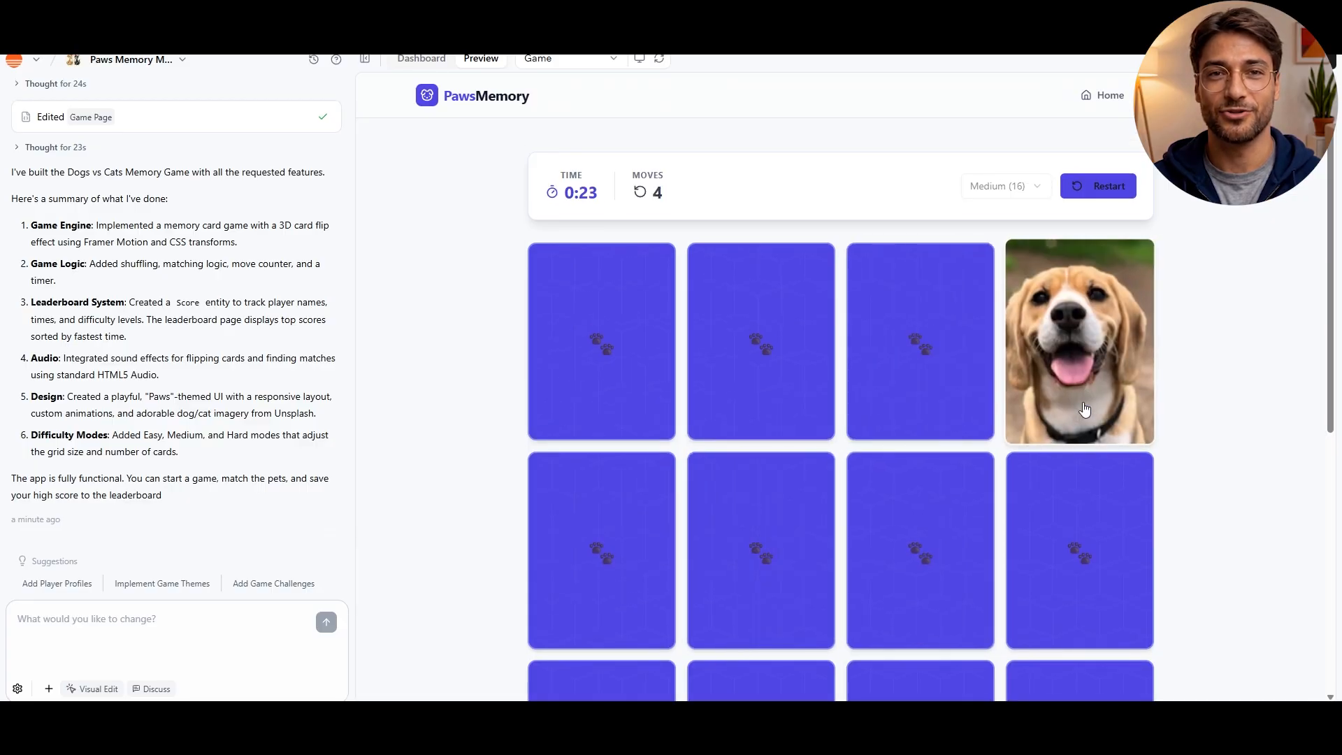
pyautogui.click(1048, 517)
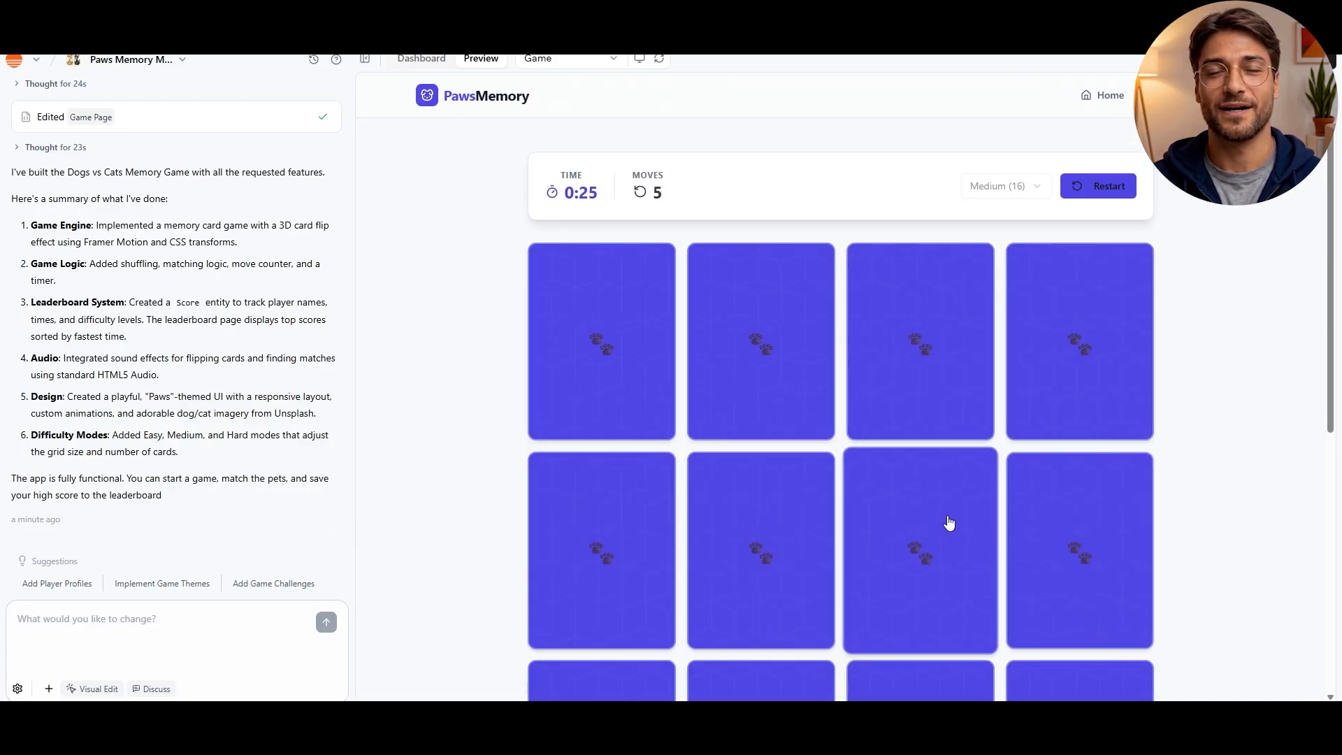
# Review the app's sharing options, including the public URL and email invitation, and close them without sending an invitation
pyautogui.click(1248, 60)
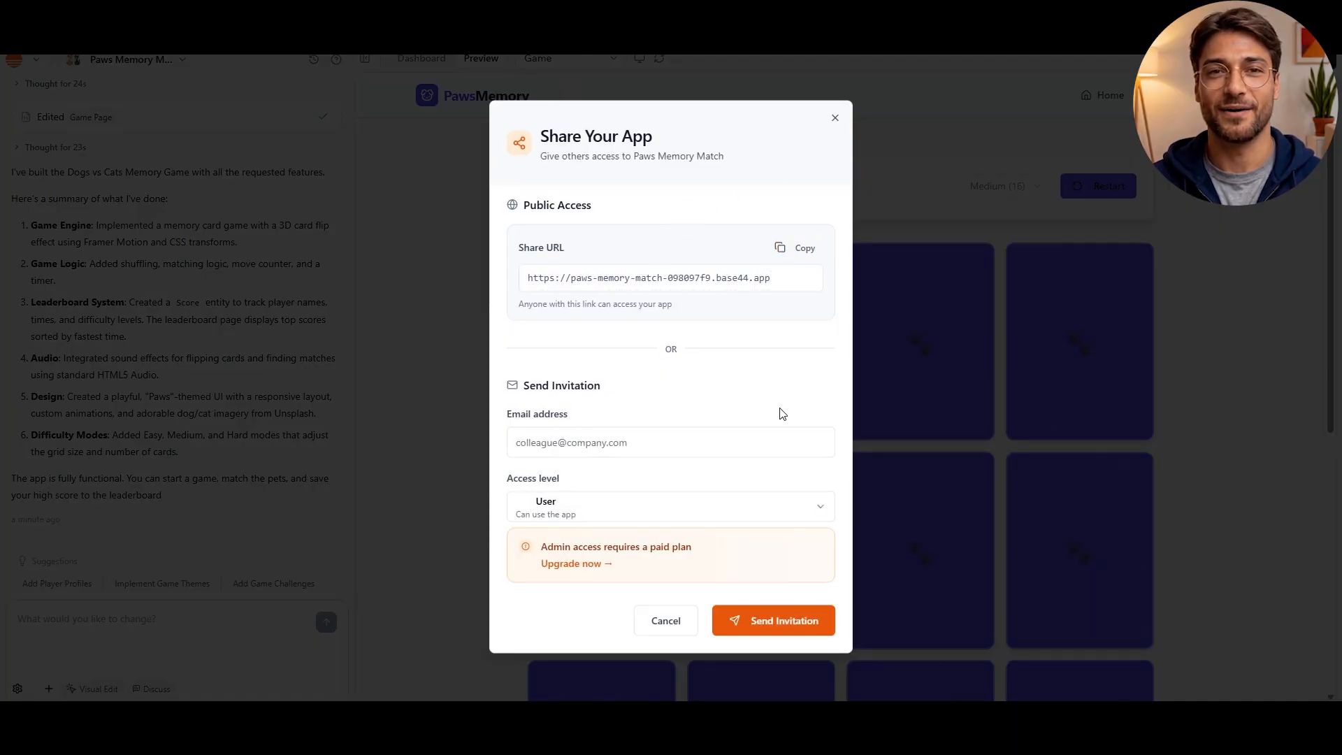
pyautogui.click(620, 450)
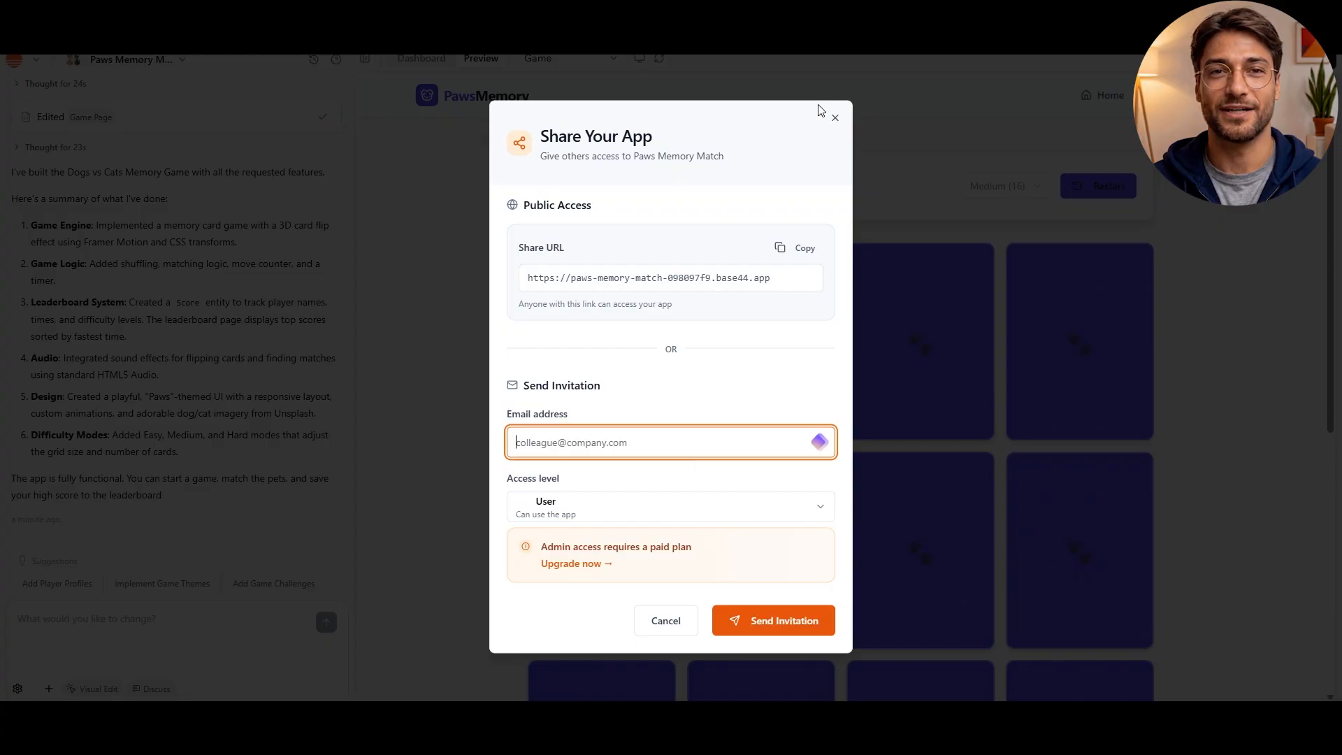
pyautogui.click(836, 119)
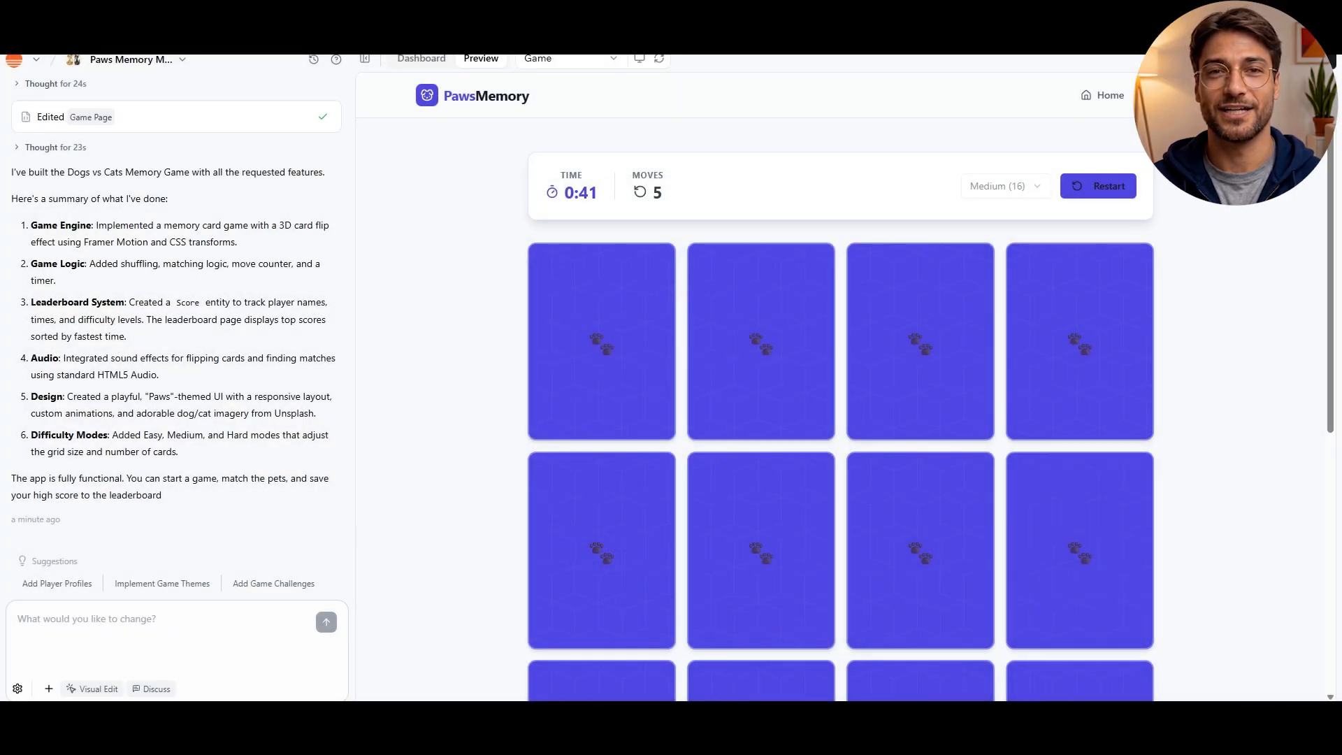
# Check the game's leaderboard from both the site navigation and the home page, viewing the Hard and Easy rankings
pyautogui.click(1184, 96)
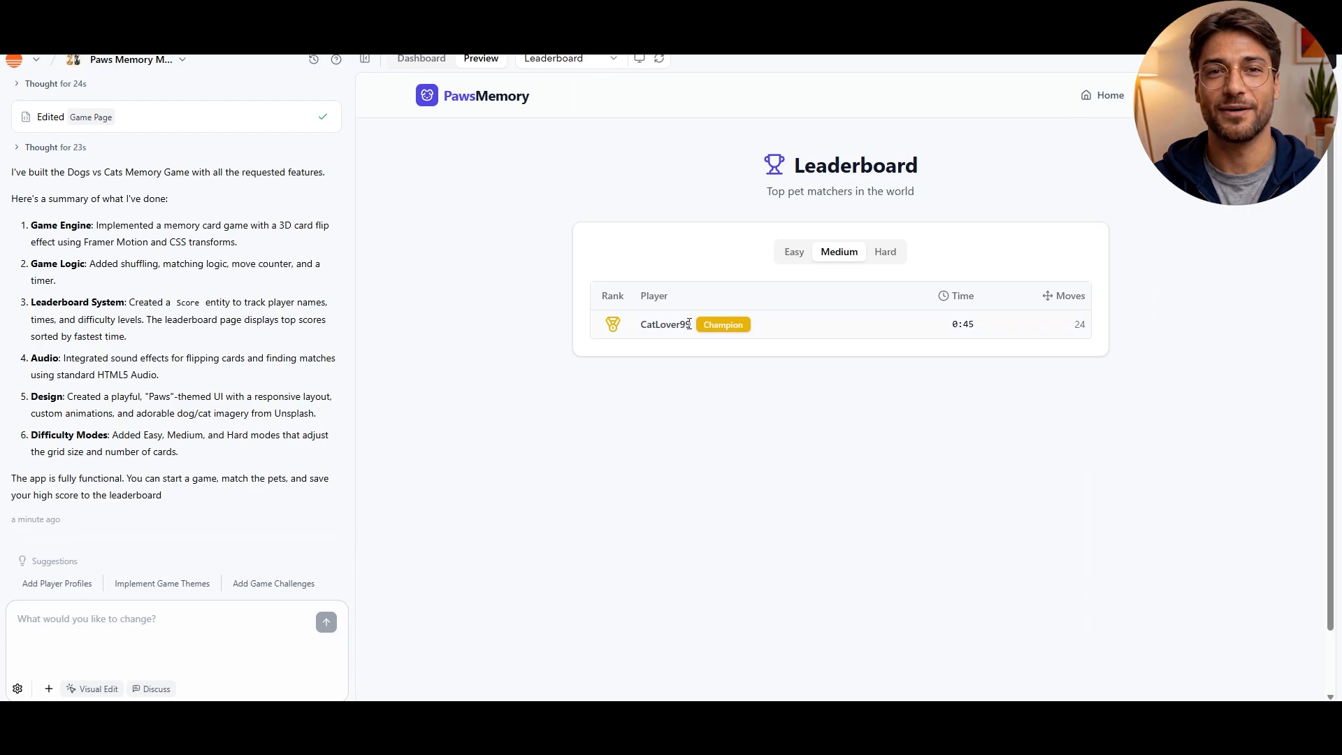
pyautogui.click(1096, 95)
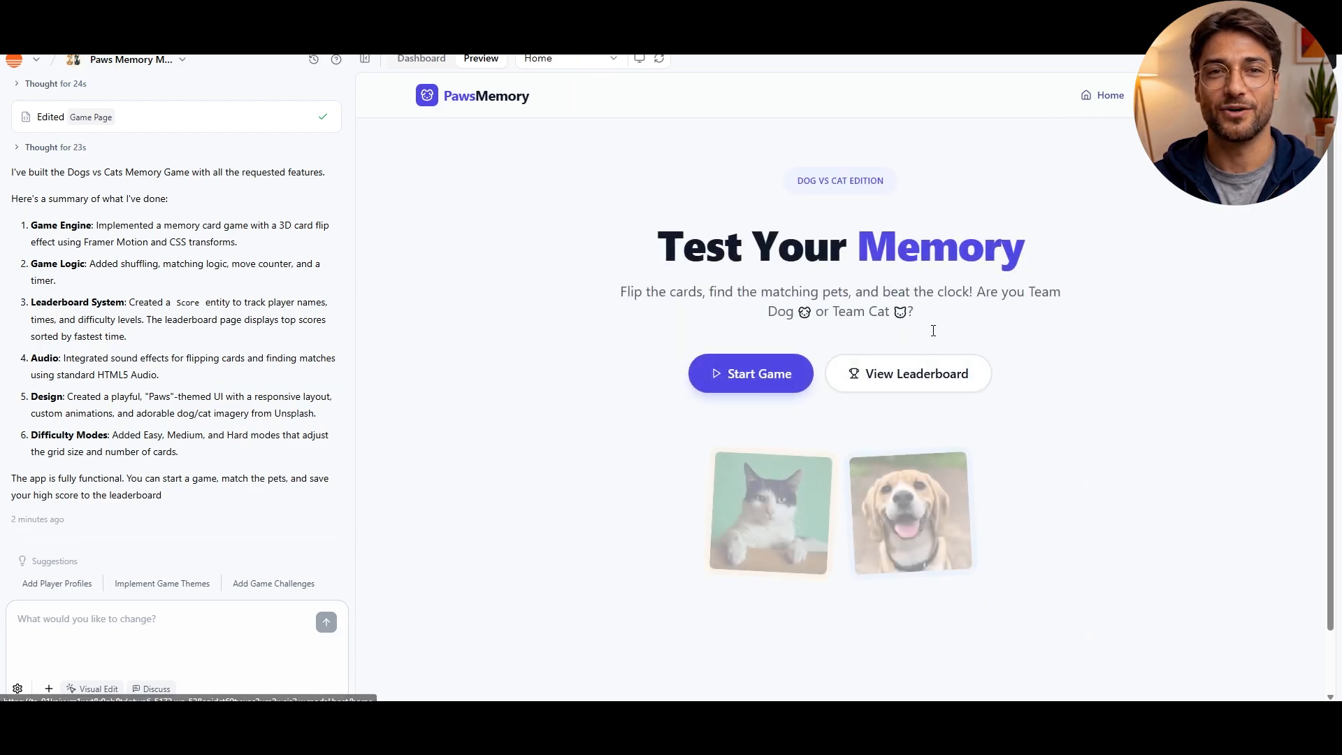
pyautogui.click(881, 372)
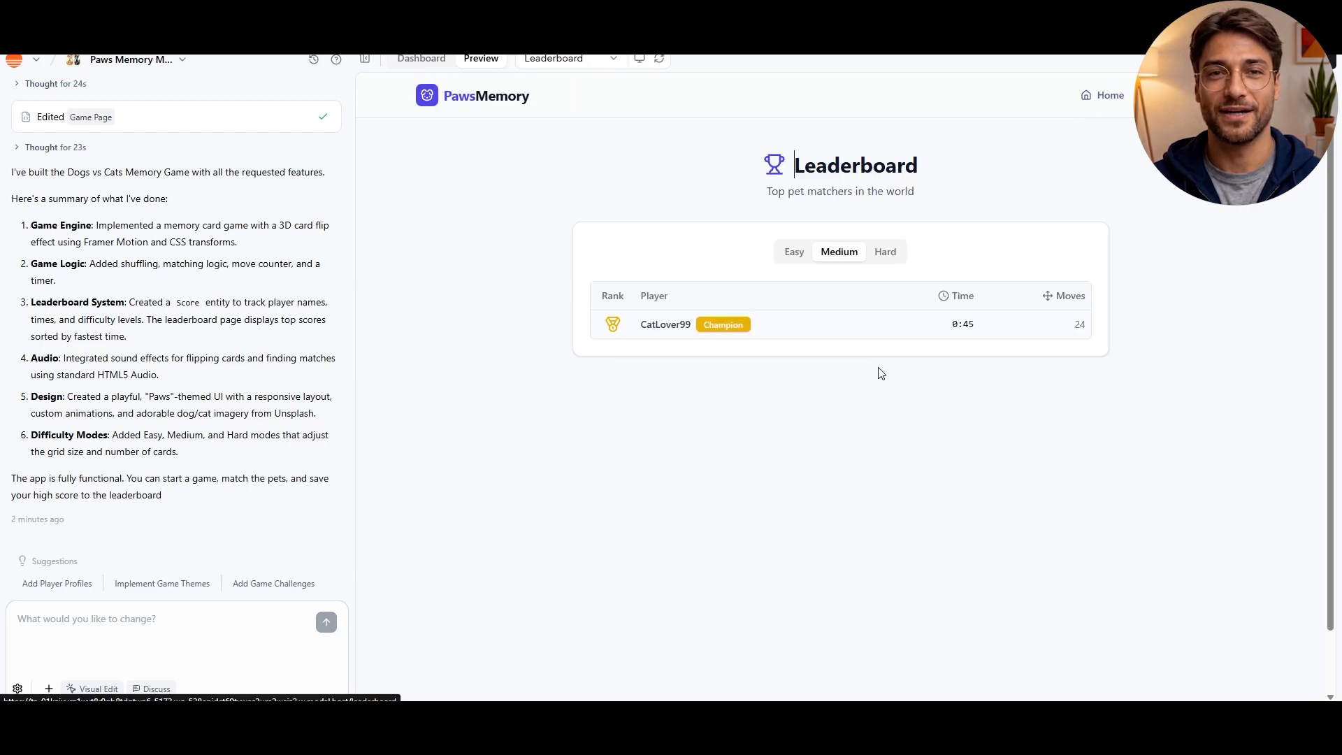
pyautogui.click(886, 253)
pyautogui.click(801, 254)
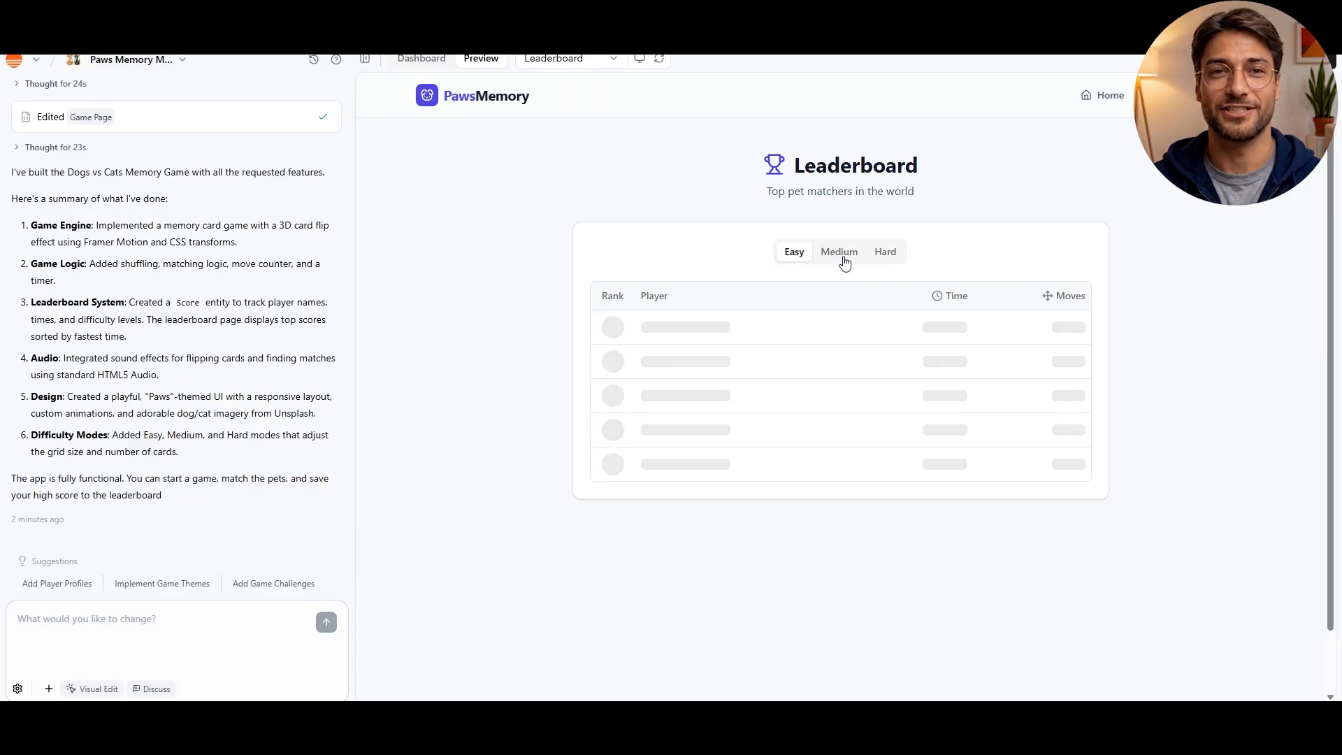
pyautogui.click(884, 255)
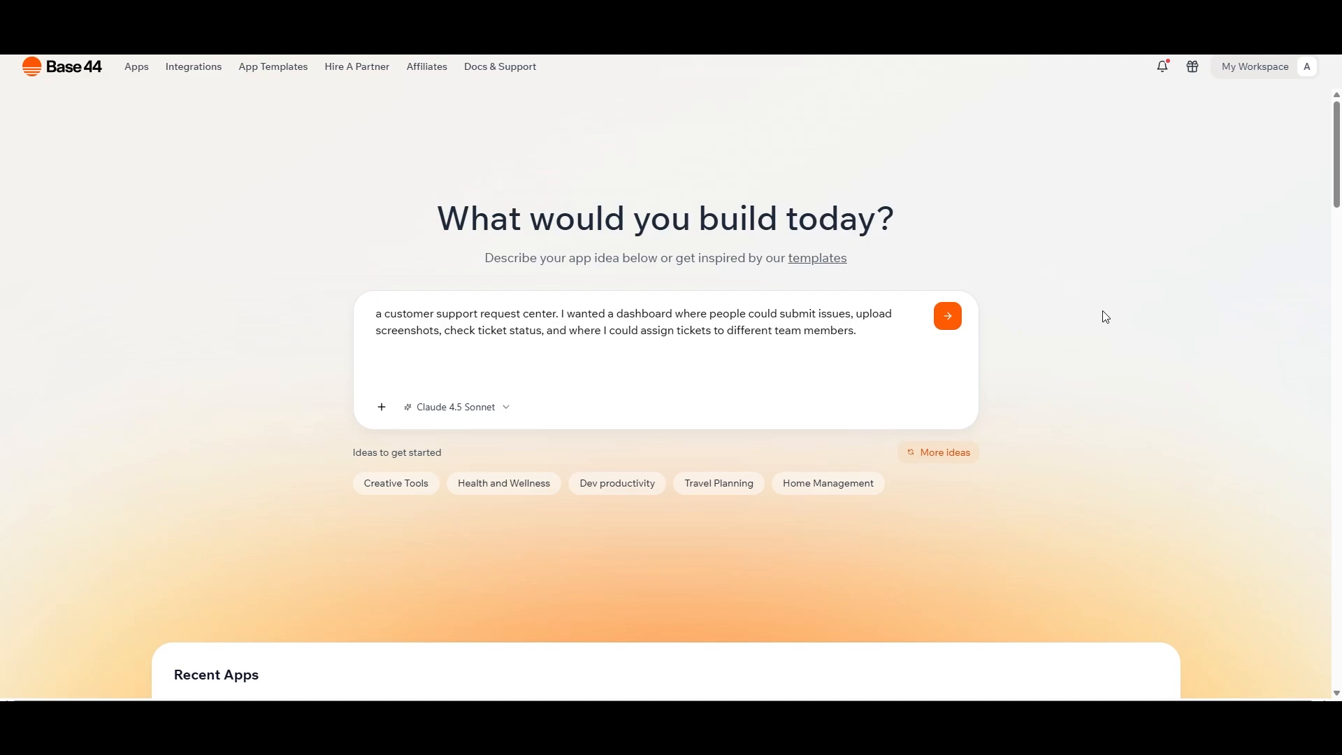
# Choose the Gemini 3 Pro model and generate the customer support request center app from the entered prompt
pyautogui.click(456, 407)
pyautogui.click(454, 433)
pyautogui.click(947, 318)
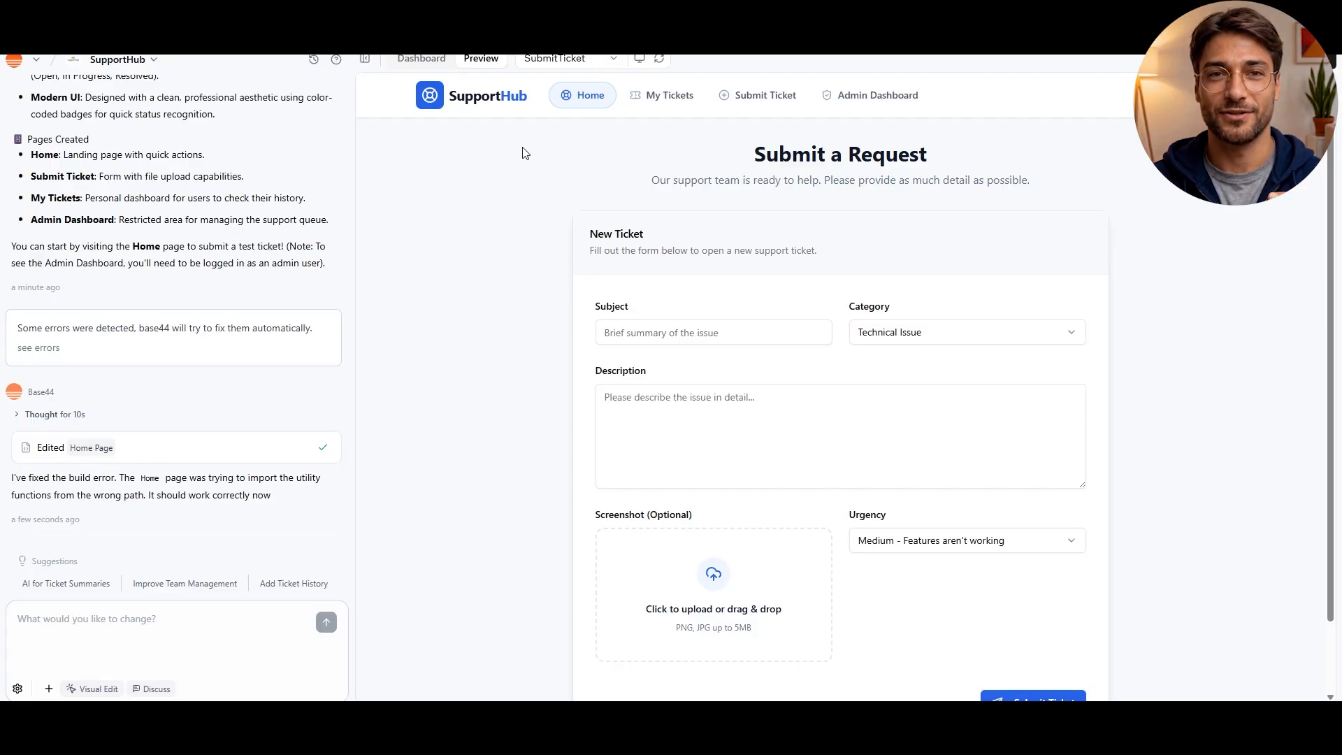
# Look over the SupportHub dashboard overview, then preview the ticket submission page in the mobile layout
pyautogui.click(432, 63)
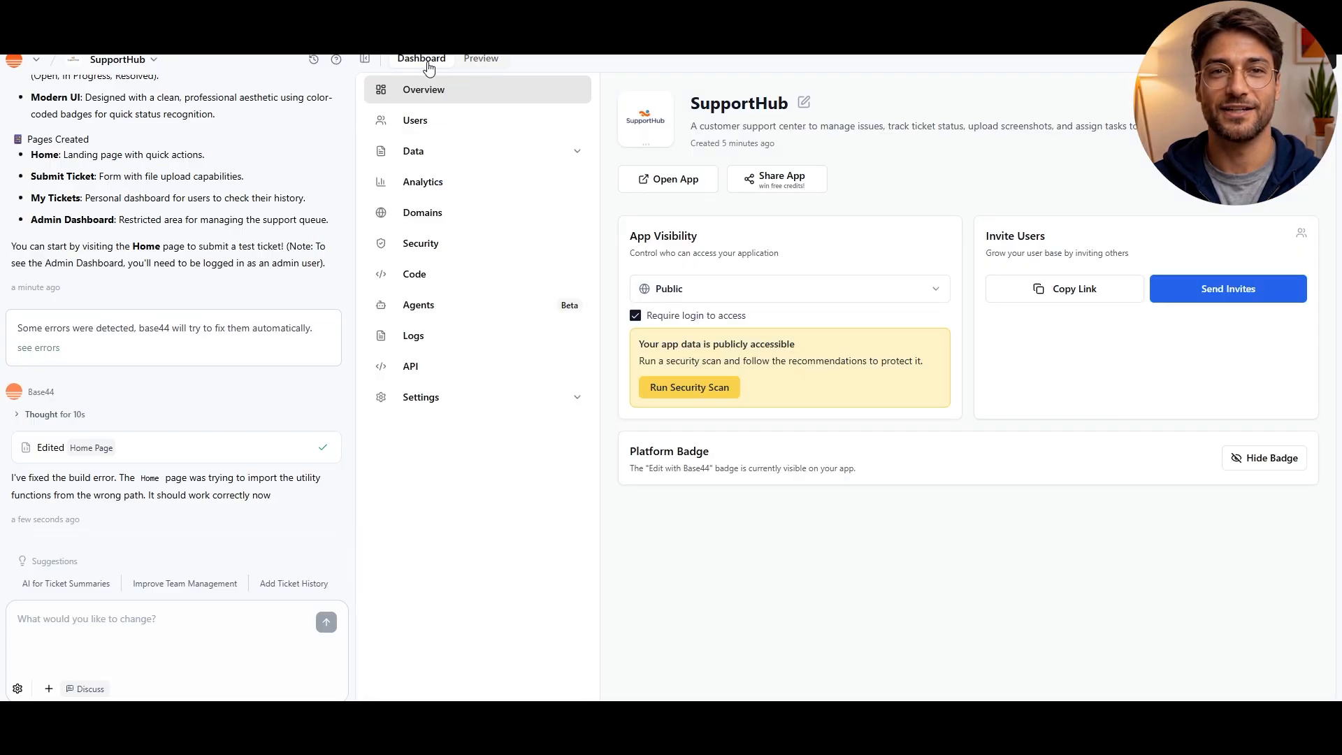
pyautogui.click(480, 61)
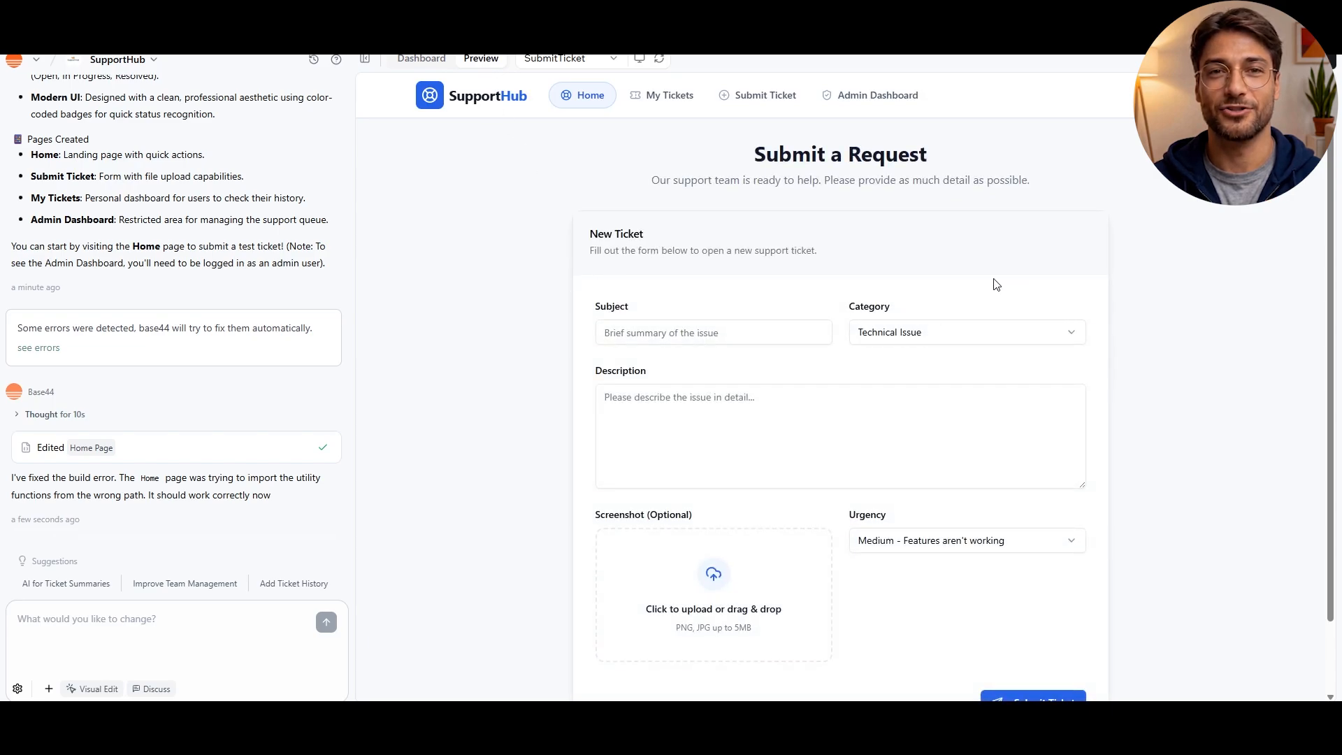
pyautogui.click(640, 60)
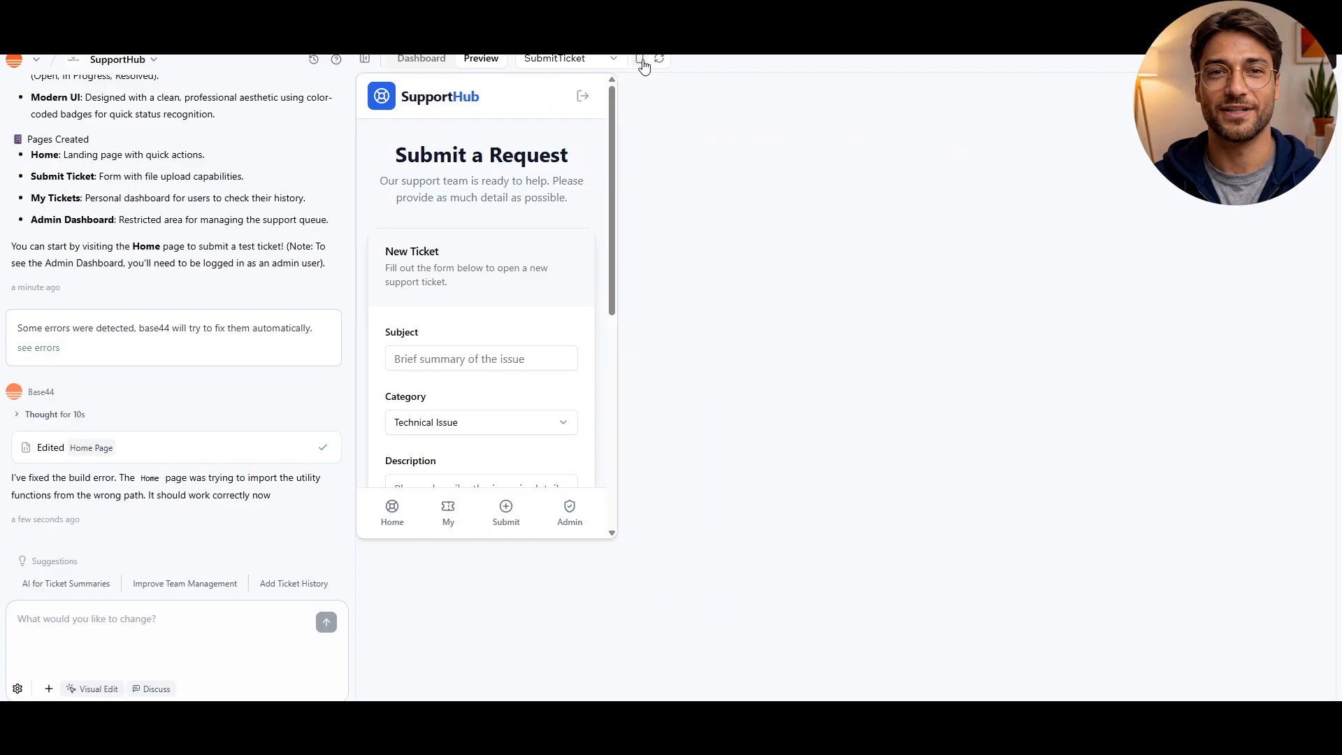
# Look through the ticket submission form in the mobile preview and switch the preview back to the desktop layout
pyautogui.scroll(-5, 515, 383)
pyautogui.scroll(5, 512, 381)
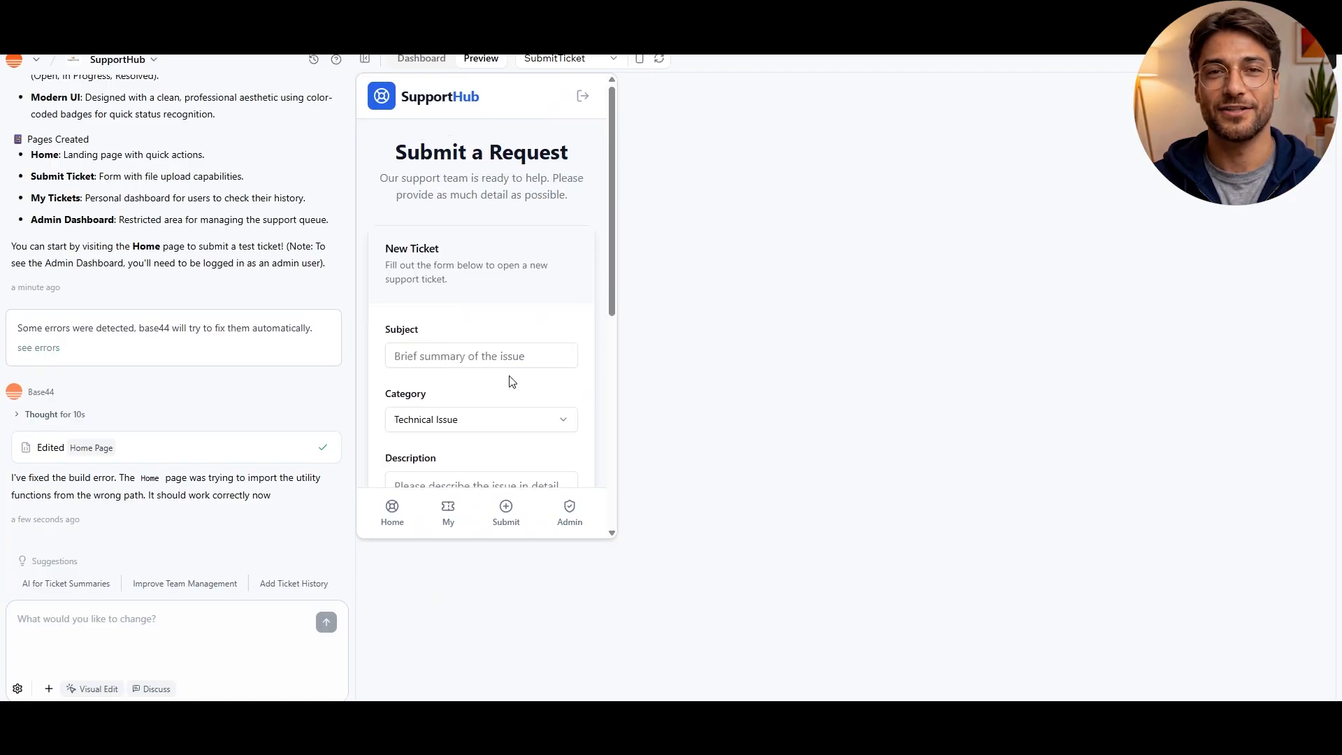
pyautogui.click(639, 59)
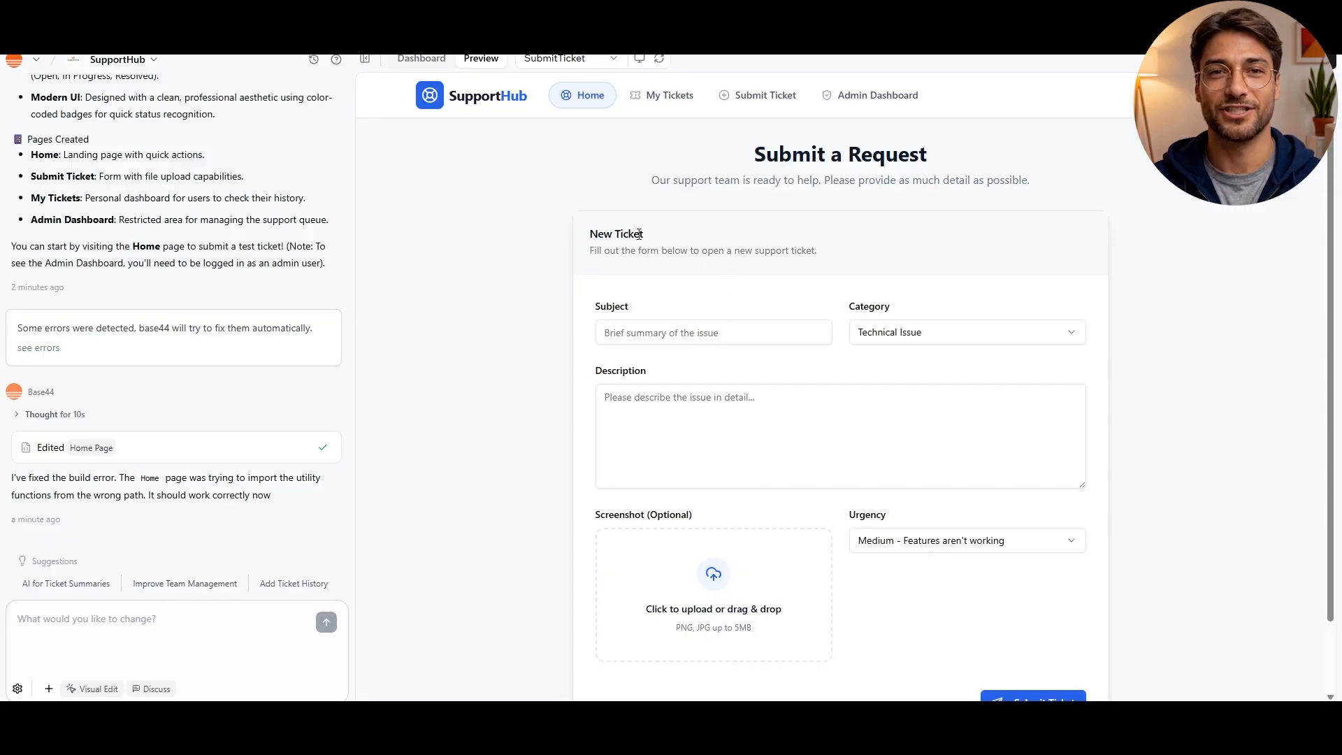
# Test the My Tickets page and send the AI the prompt "The page "my-tickets" could not be found in this application. fix it"
pyautogui.click(660, 98)
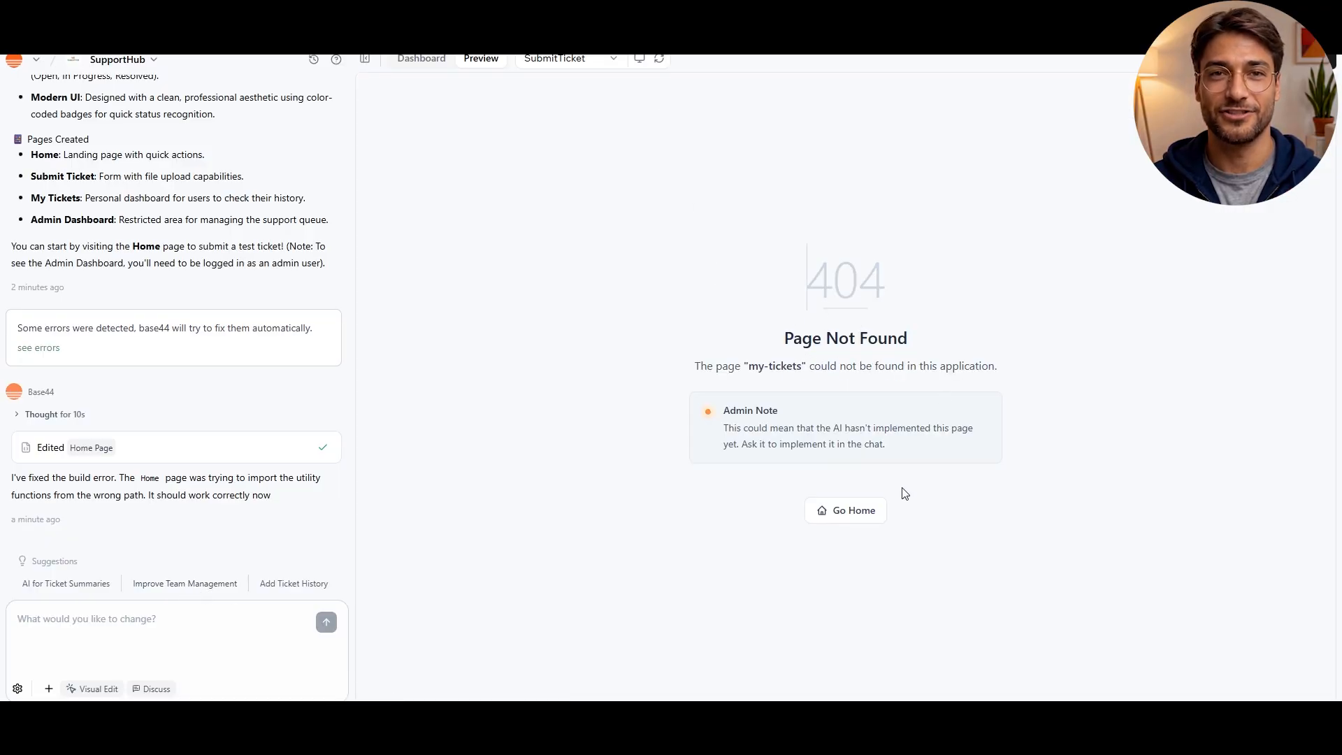
pyautogui.click(875, 523)
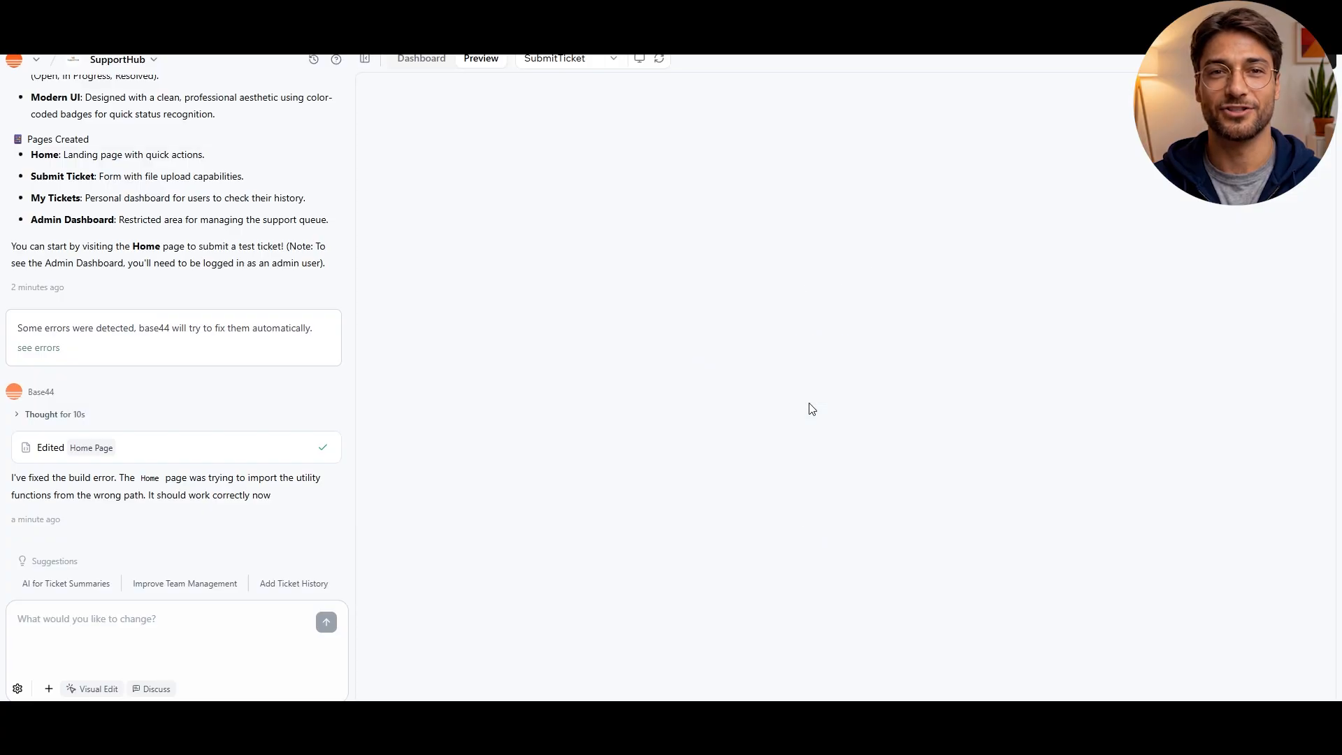
pyautogui.click(661, 96)
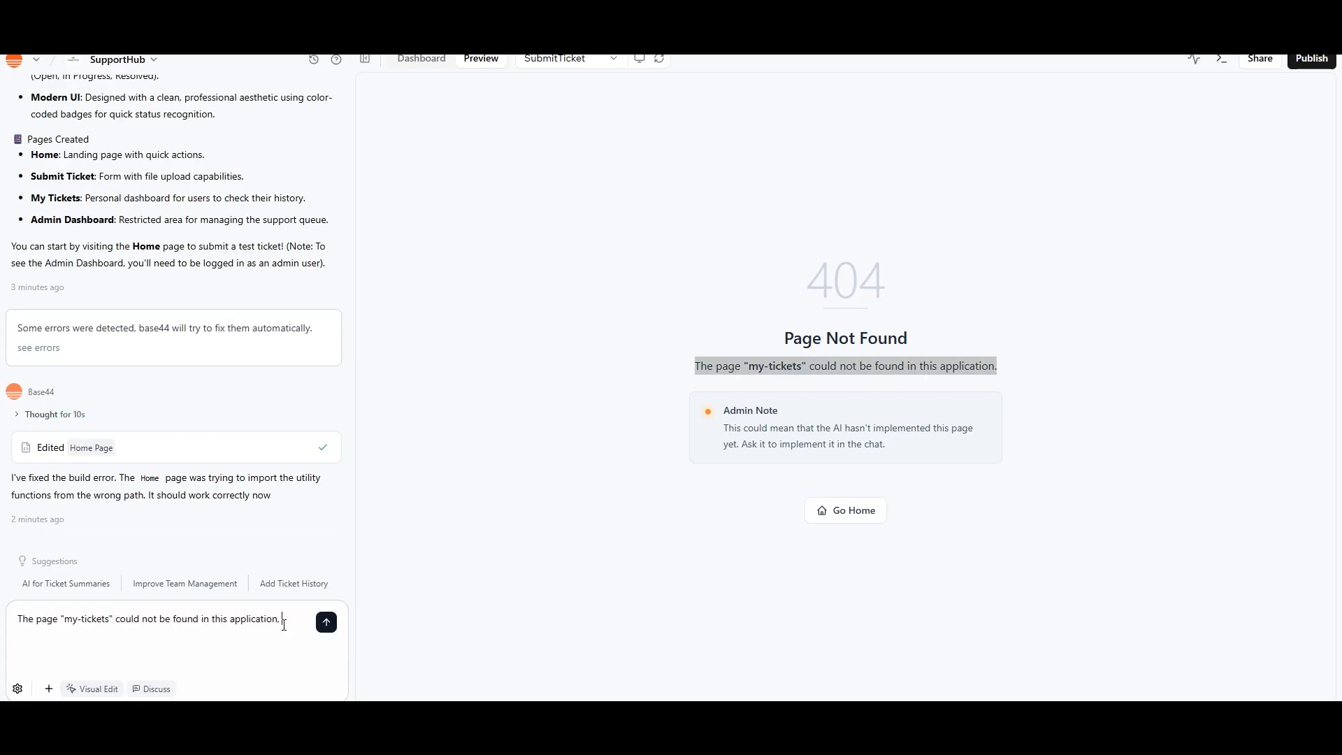
pyautogui.press('Return')
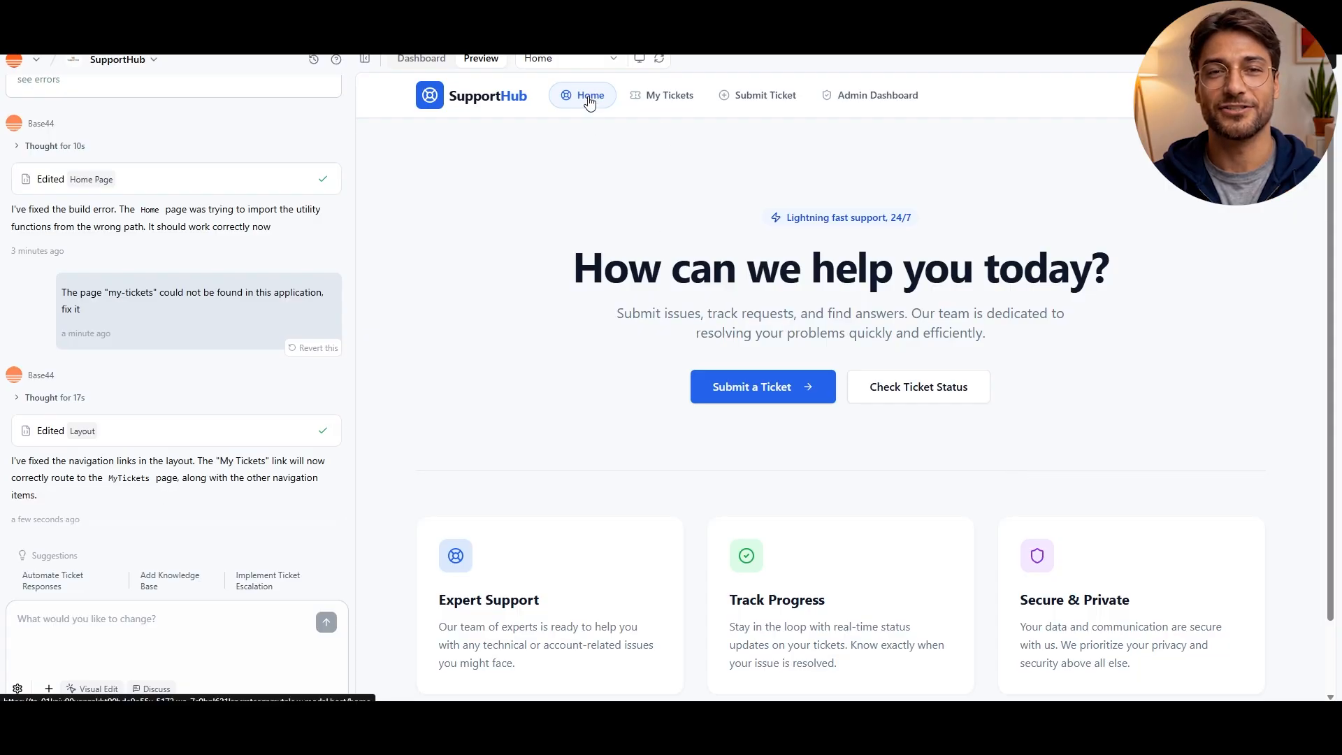
# Check that the My Tickets, Submit Ticket, Admin Dashboard and Home pages of SupportHub all open
pyautogui.click(659, 99)
pyautogui.click(853, 406)
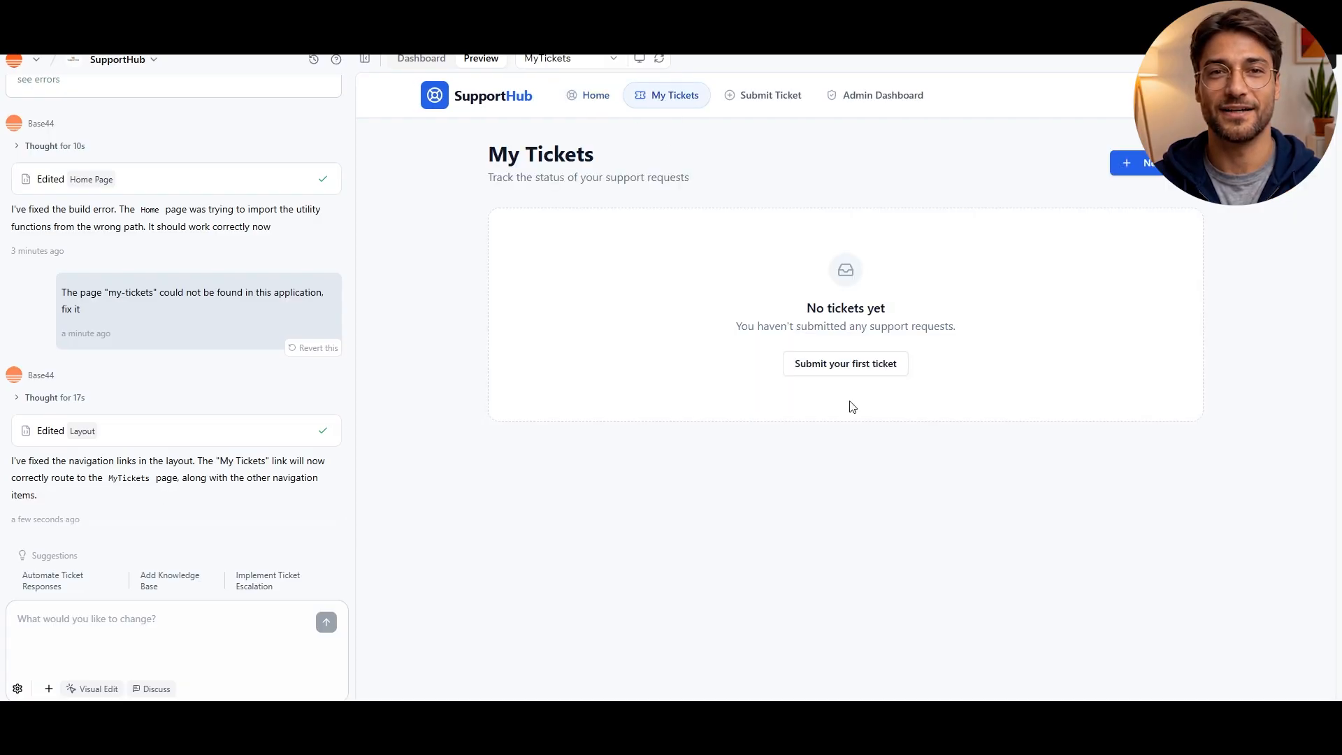
pyautogui.click(775, 99)
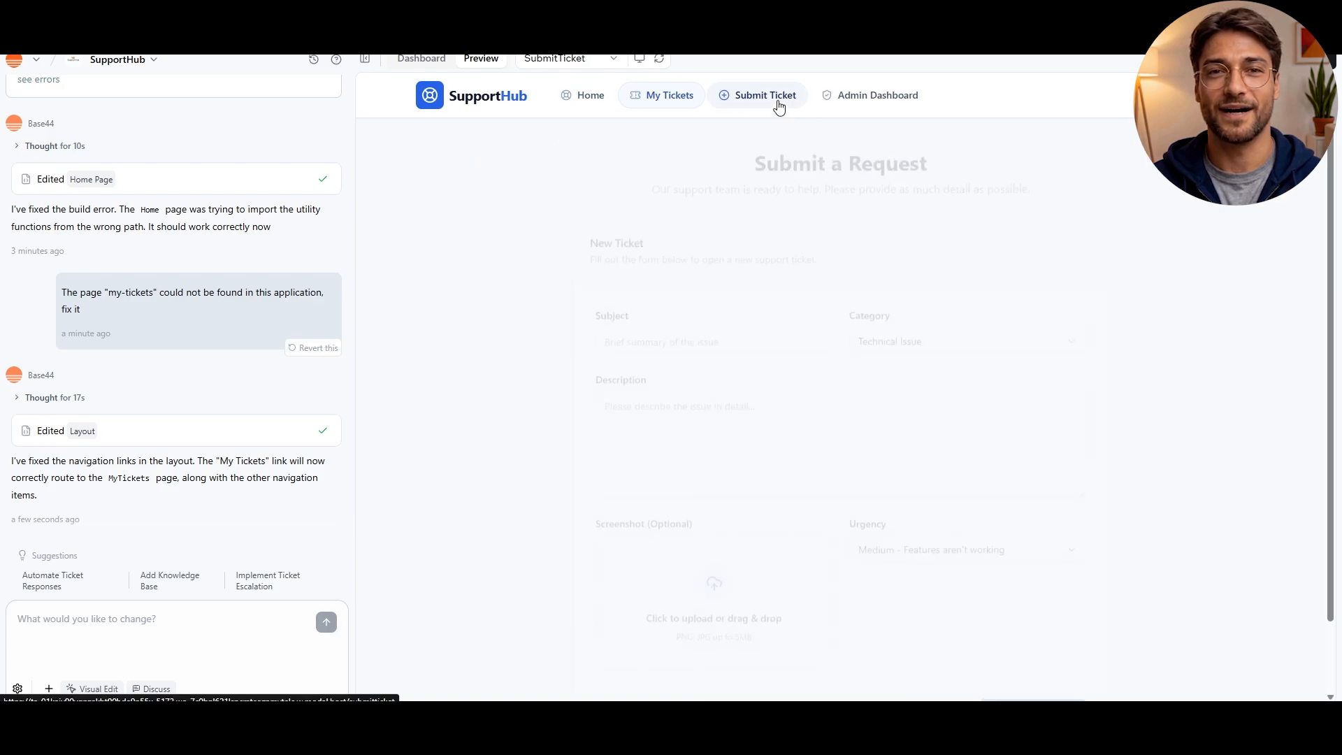
pyautogui.click(906, 99)
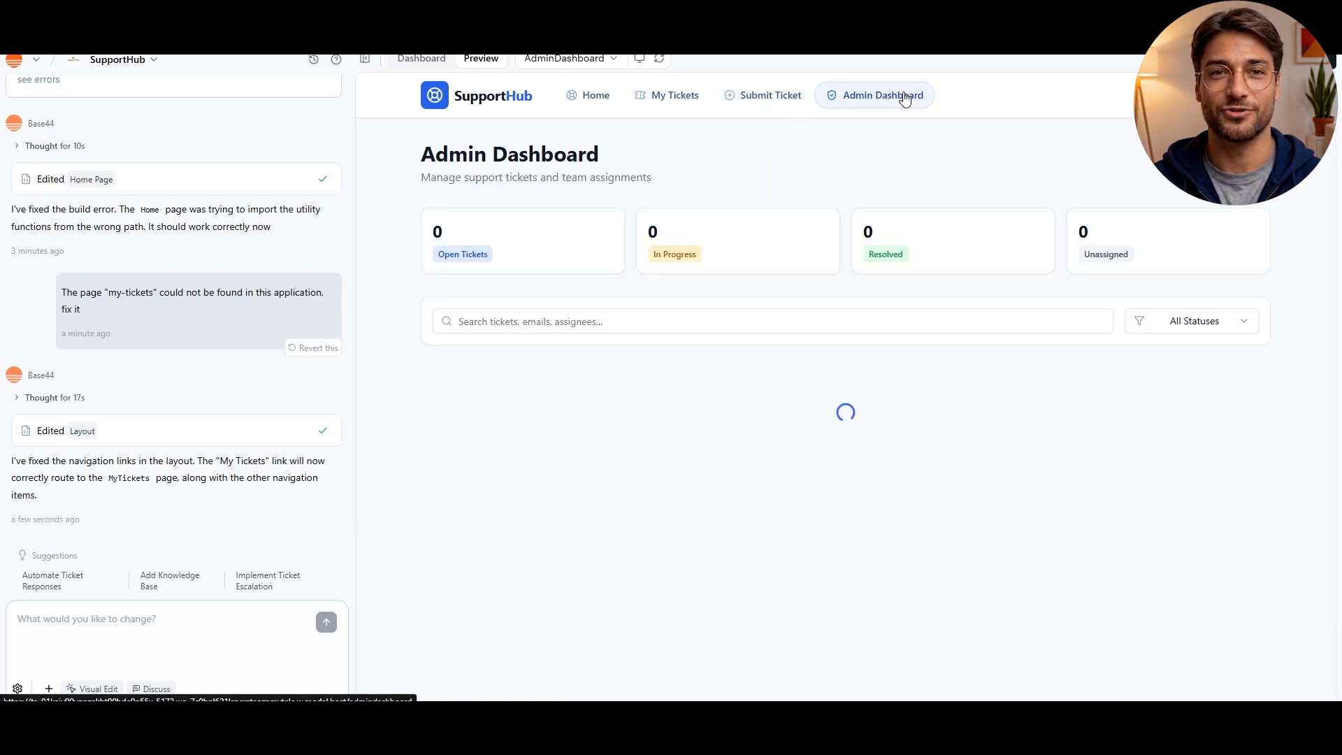
pyautogui.click(577, 97)
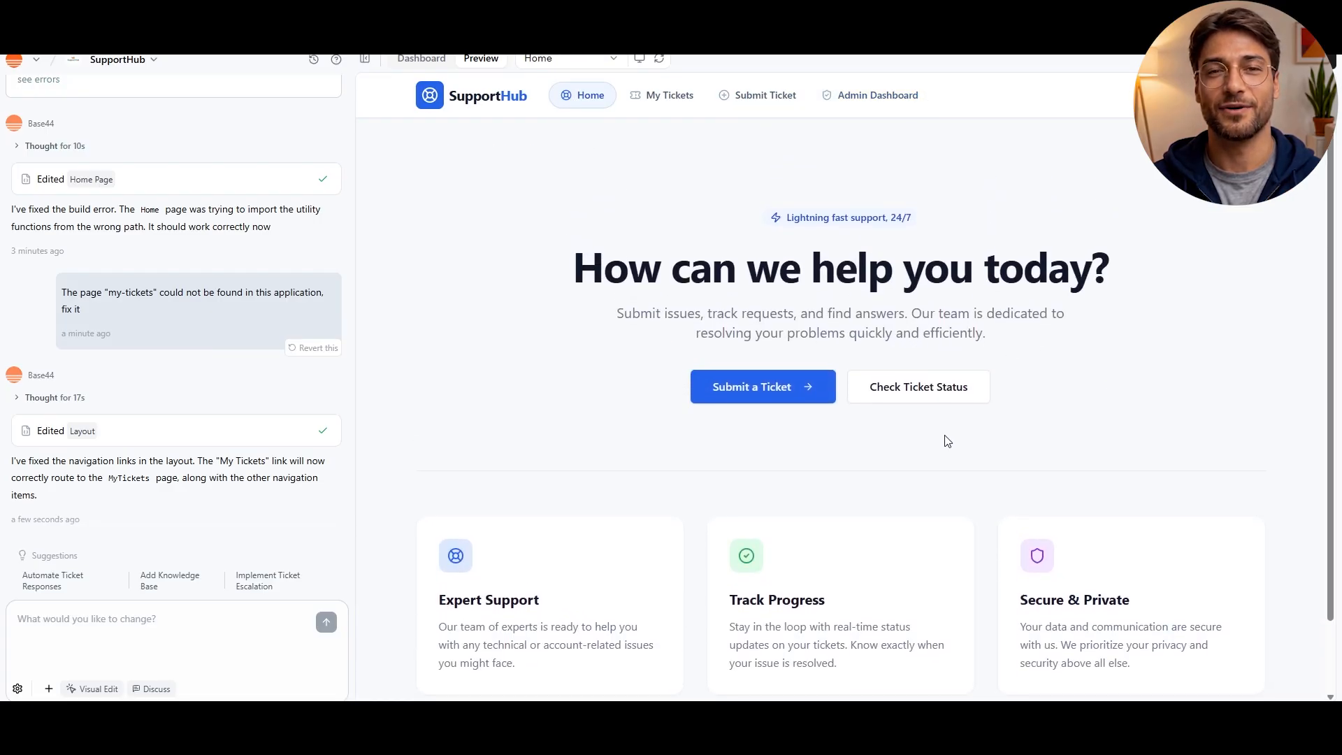
# Start a new support ticket with the subject "test ticket" and the category Account Management
pyautogui.click(772, 400)
pyautogui.click(697, 337)
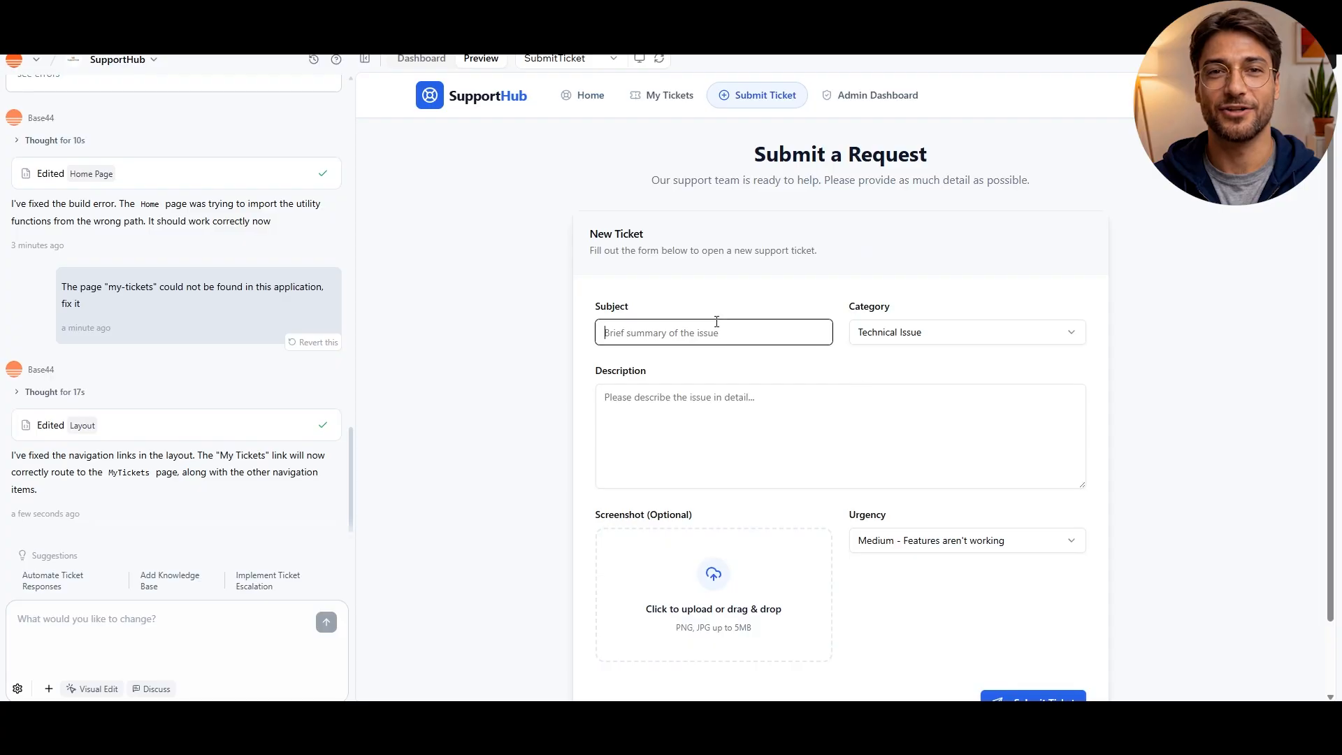
pyautogui.write('test ')
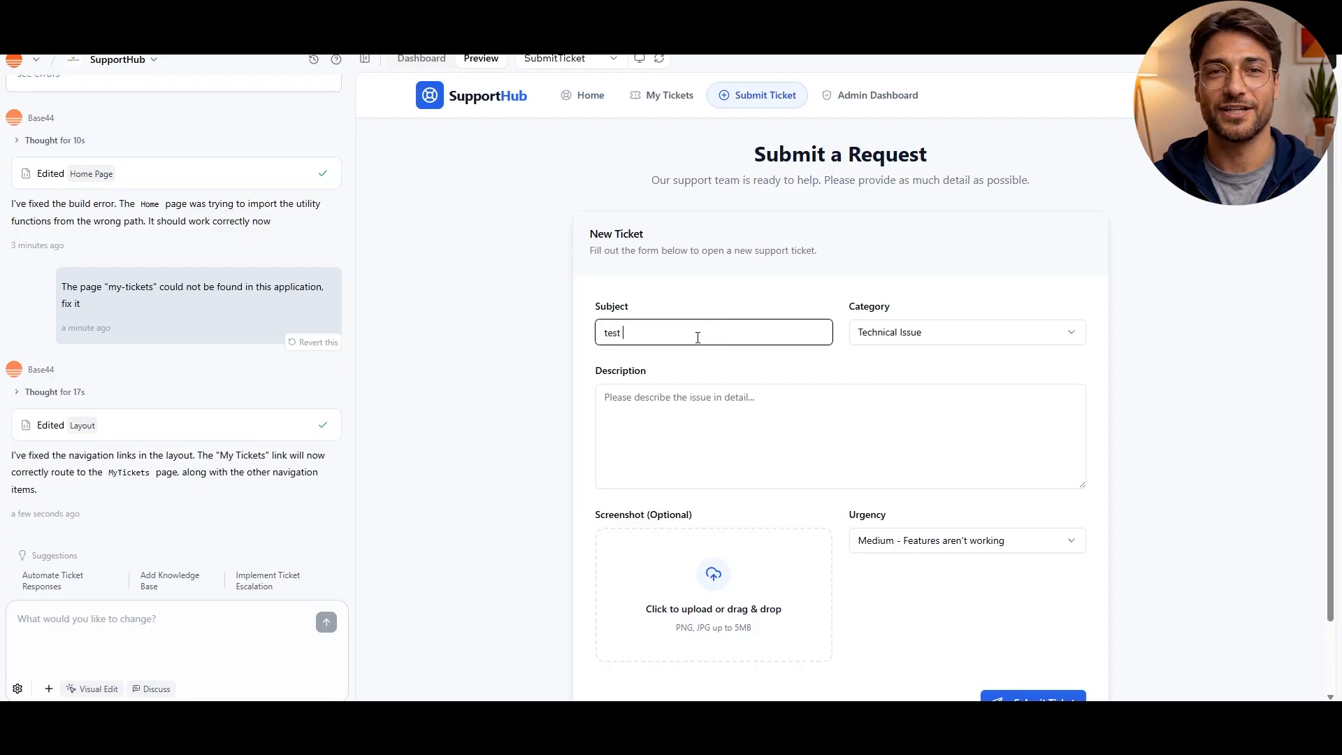
pyautogui.write('ticket')
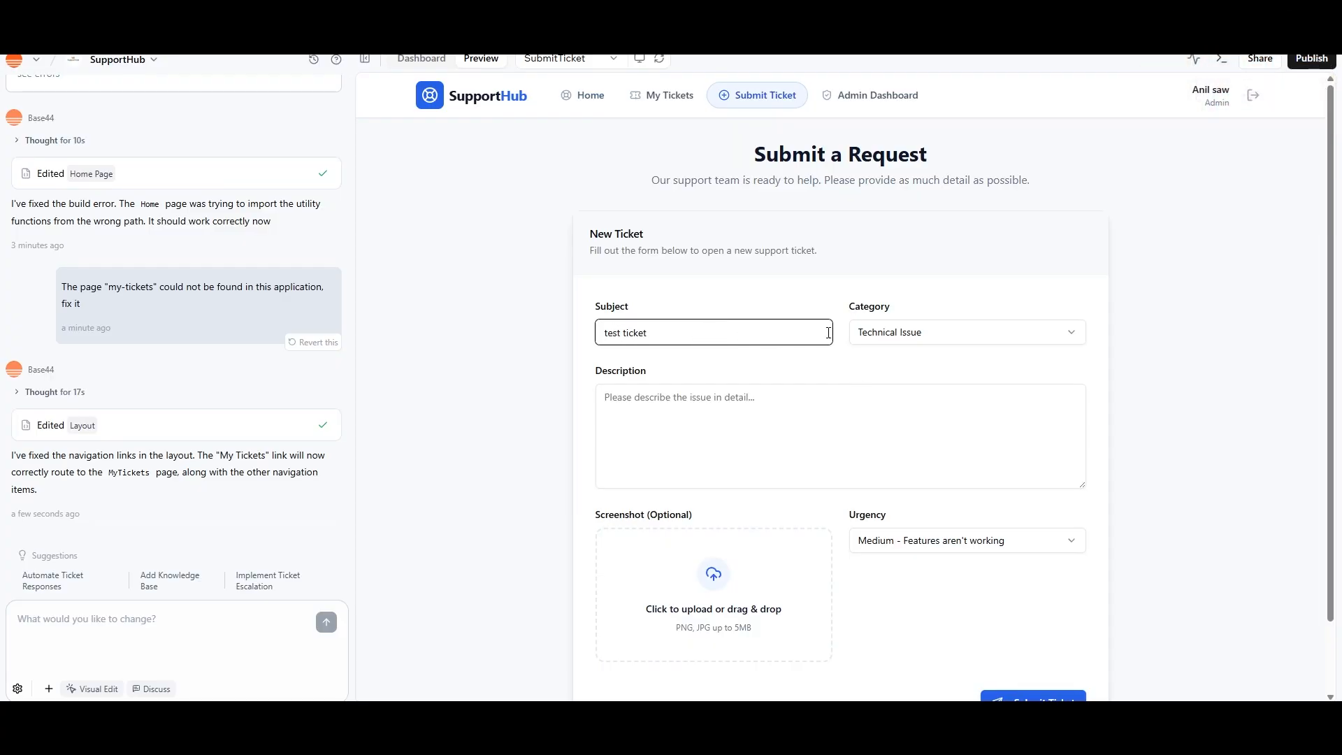
pyautogui.click(874, 336)
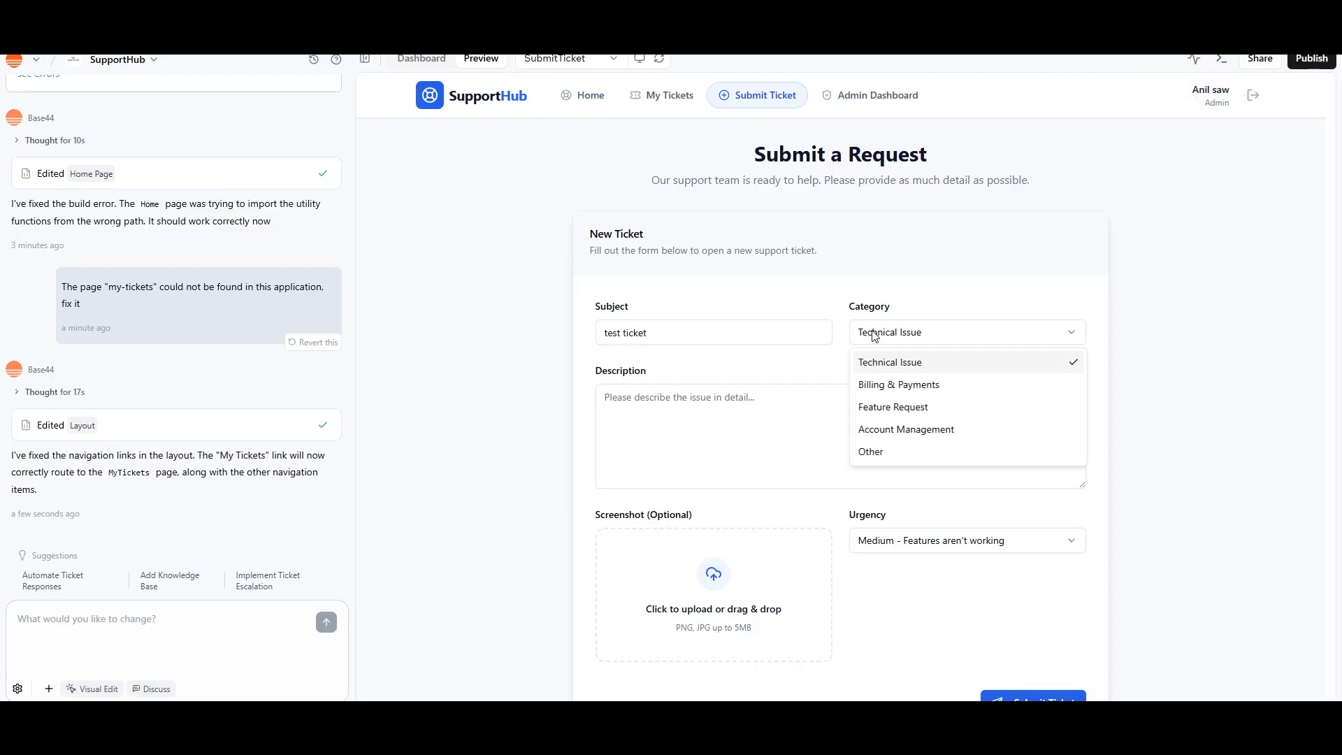
pyautogui.click(906, 429)
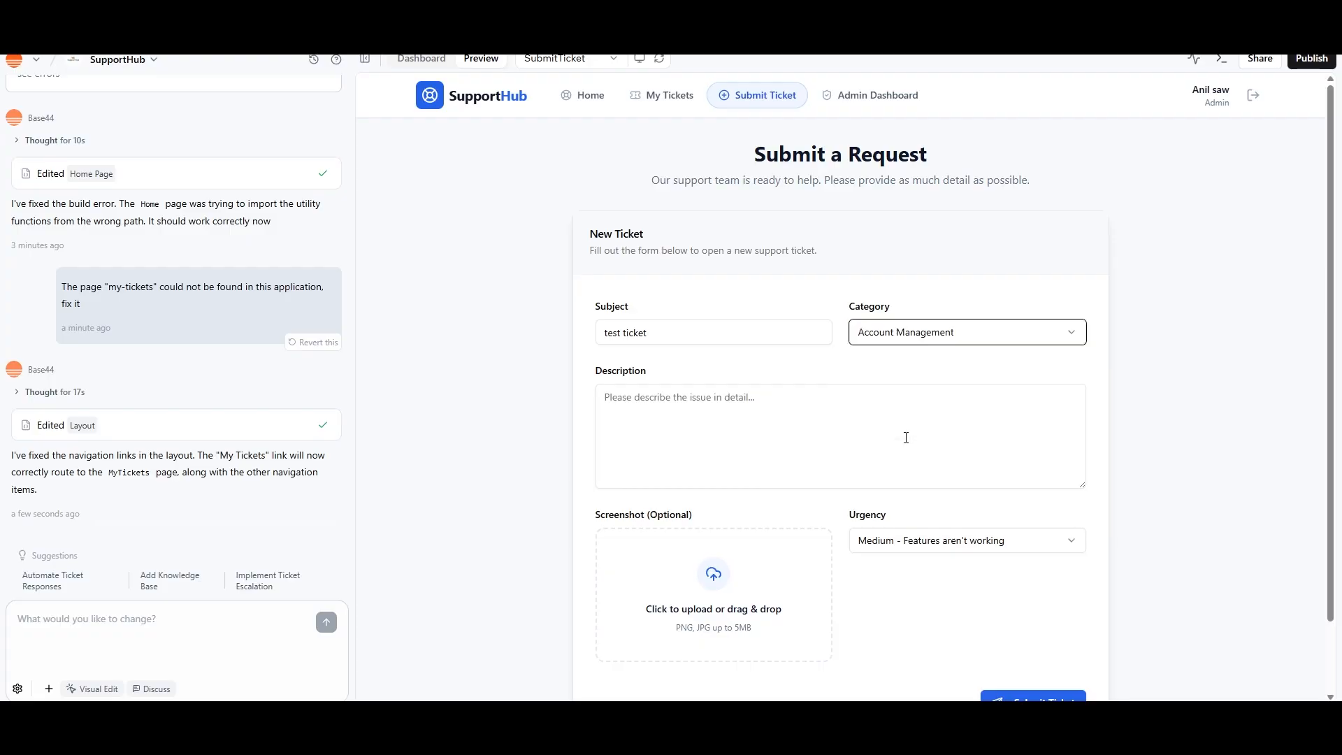
# Enter the ticket description "i want the fix asap" and attach the Gemini_Generated_Image_7tmwfm7tmwfm7tmw image as the screenshot
pyautogui.click(698, 424)
pyautogui.write('i want')
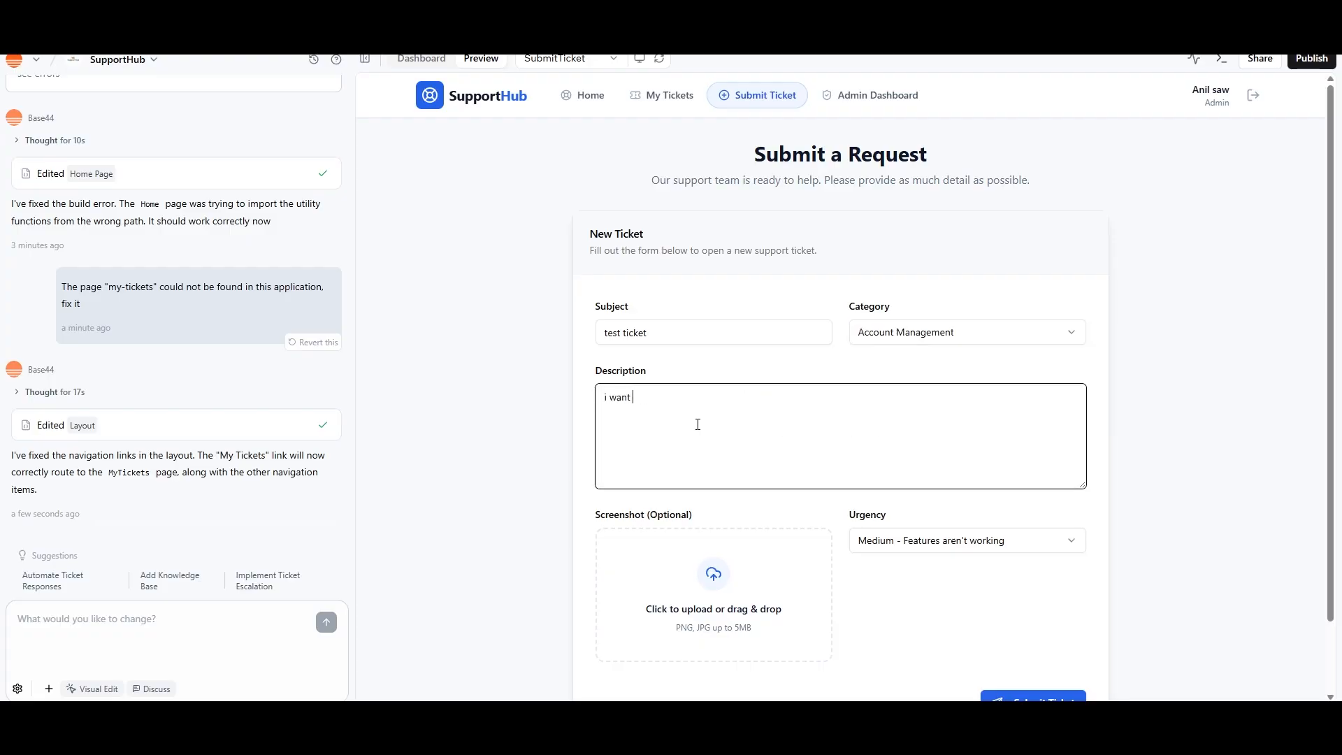
pyautogui.write(' the fix asap')
pyautogui.scroll(-2, 698, 424)
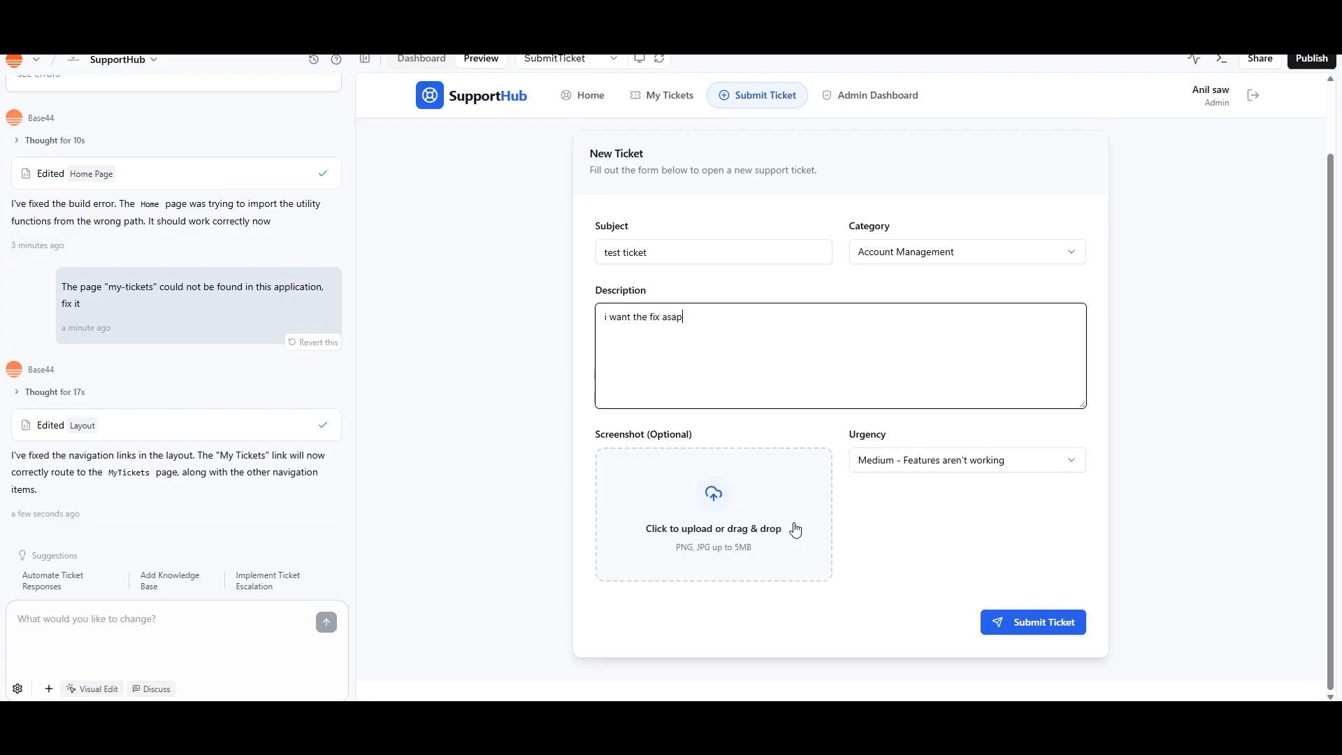
pyautogui.click(733, 533)
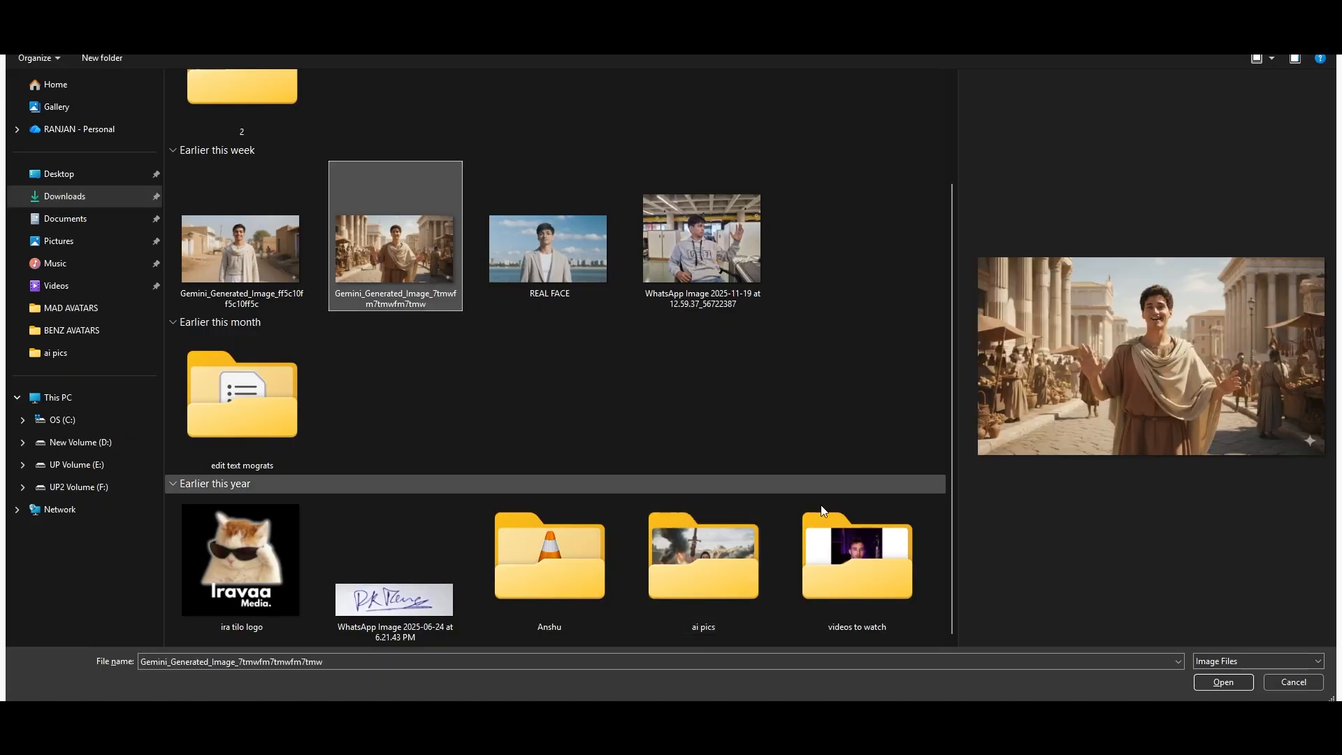
pyautogui.click(1222, 682)
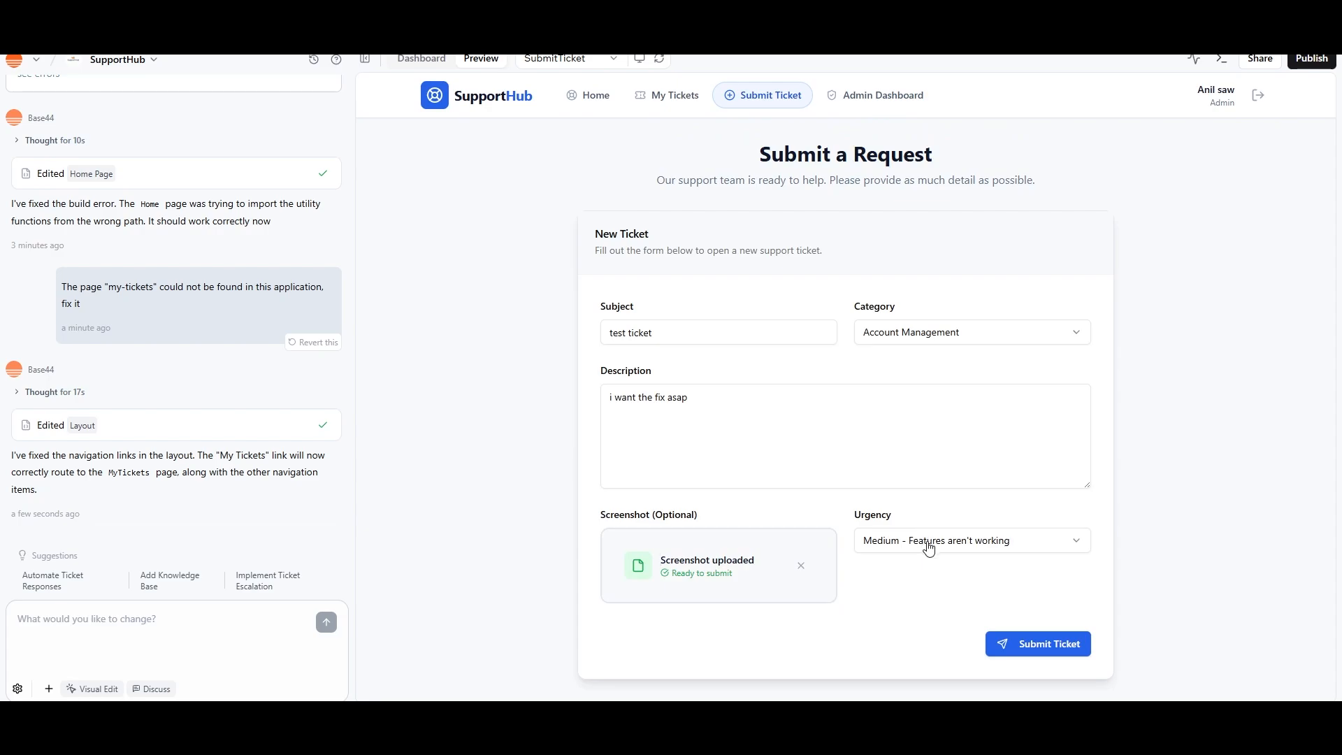
# Set the ticket's urgency to "Critical - System is down" and submit the ticket
pyautogui.click(928, 547)
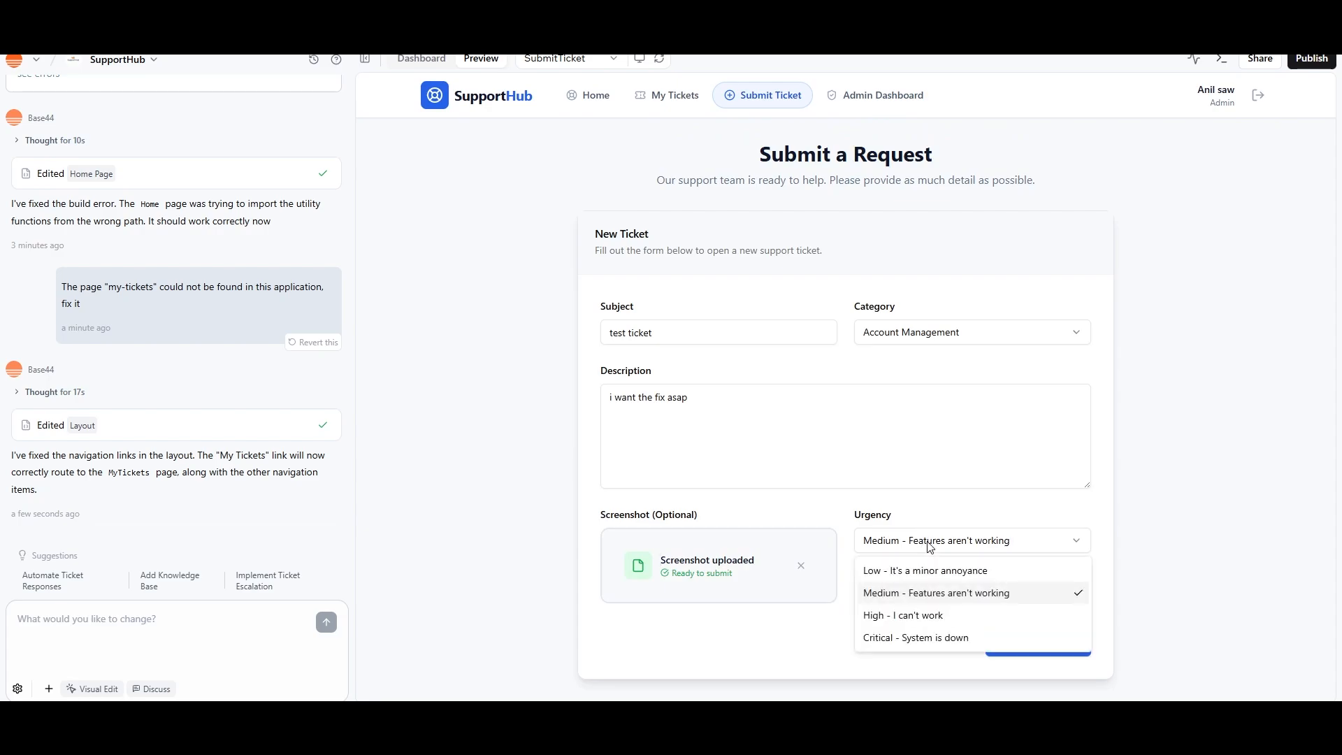
pyautogui.click(918, 639)
pyautogui.click(1041, 643)
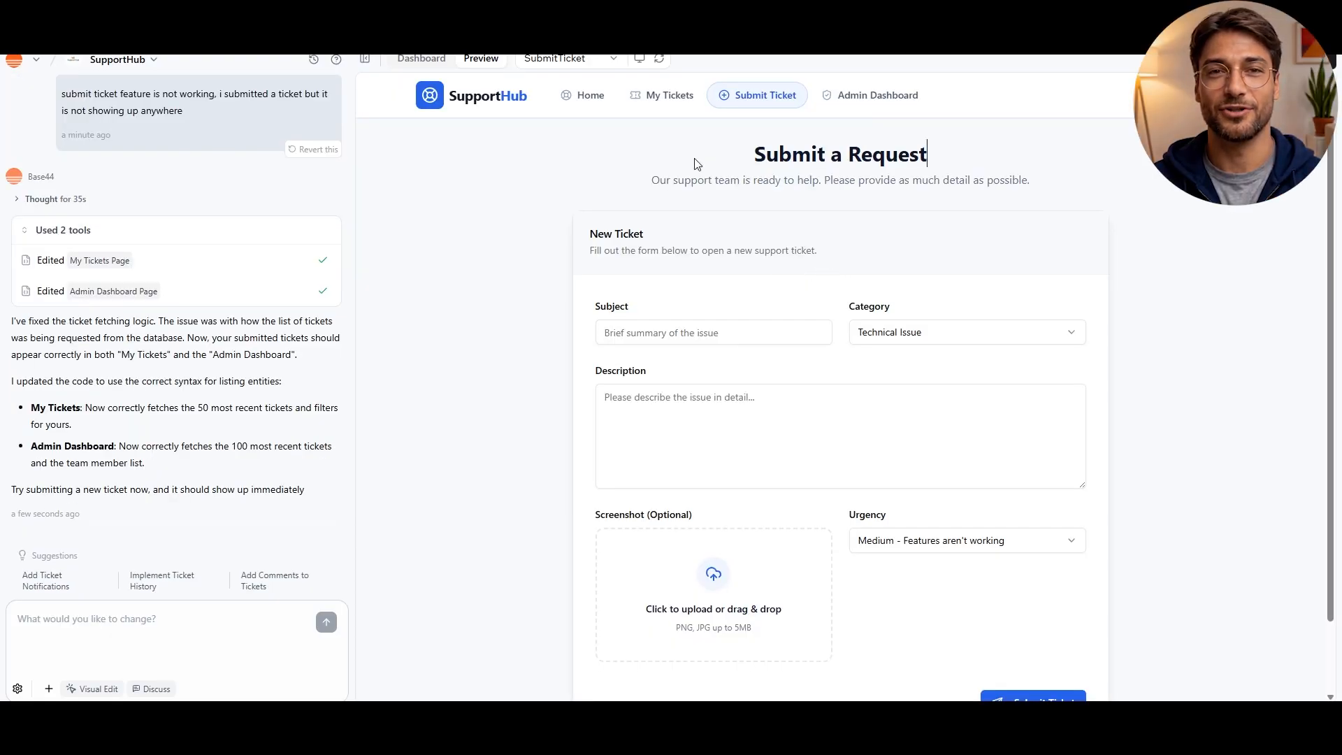
# Check the My Tickets, Submit Ticket and Admin Dashboard pages for the submitted tickets and reread the fix request in the chat
pyautogui.click(665, 98)
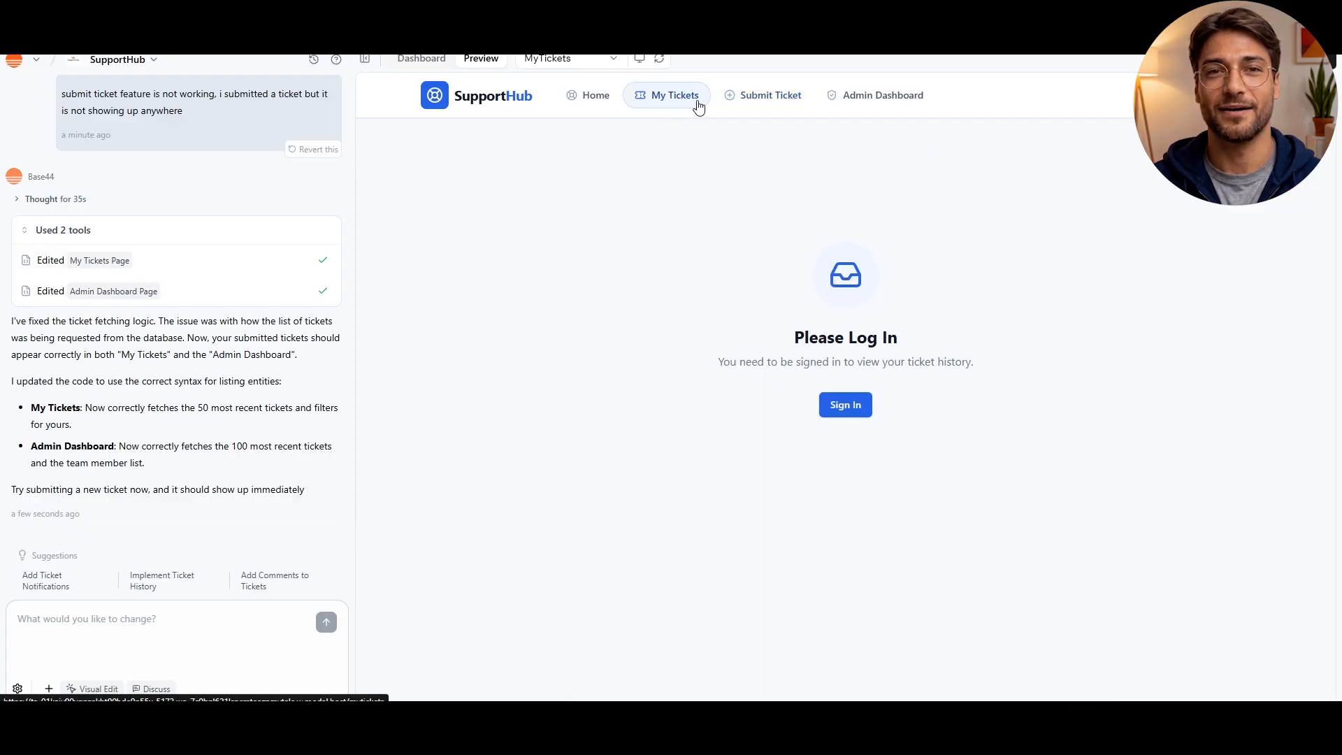
pyautogui.click(765, 103)
pyautogui.click(852, 96)
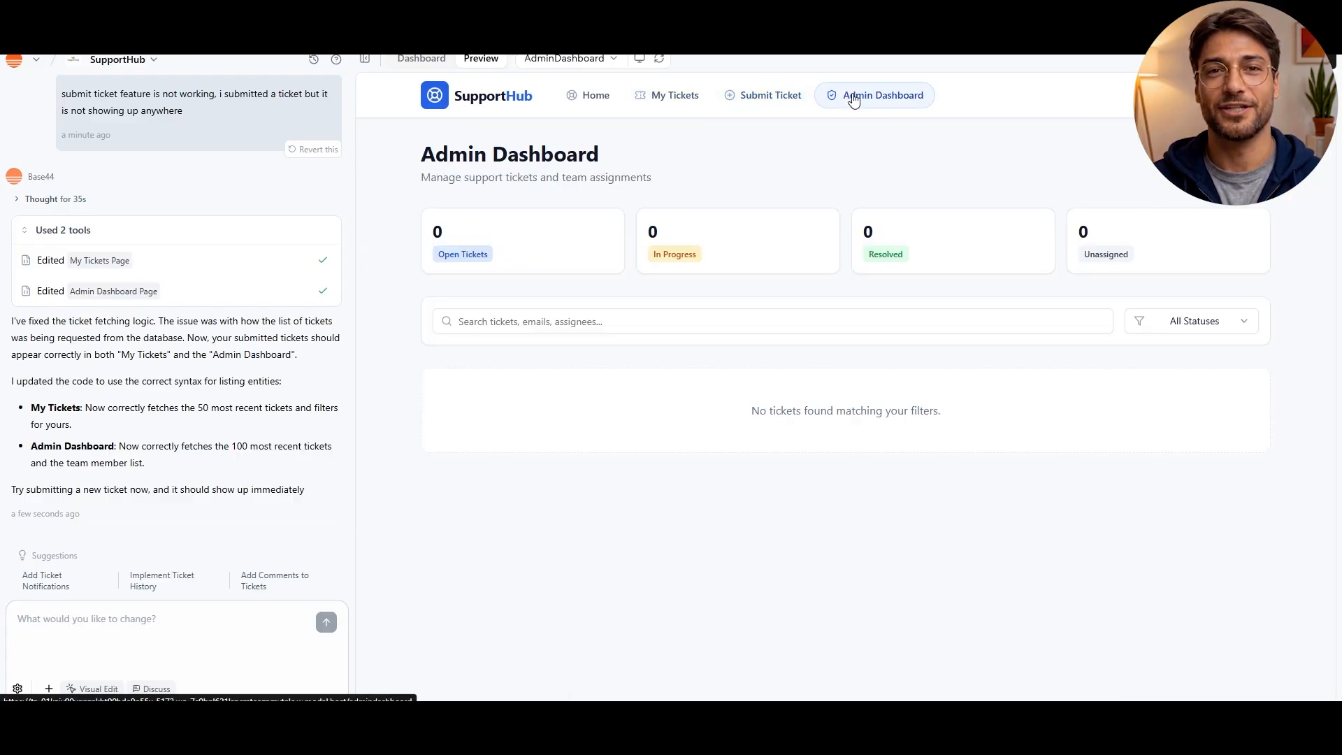
pyautogui.scroll(2, 175, 243)
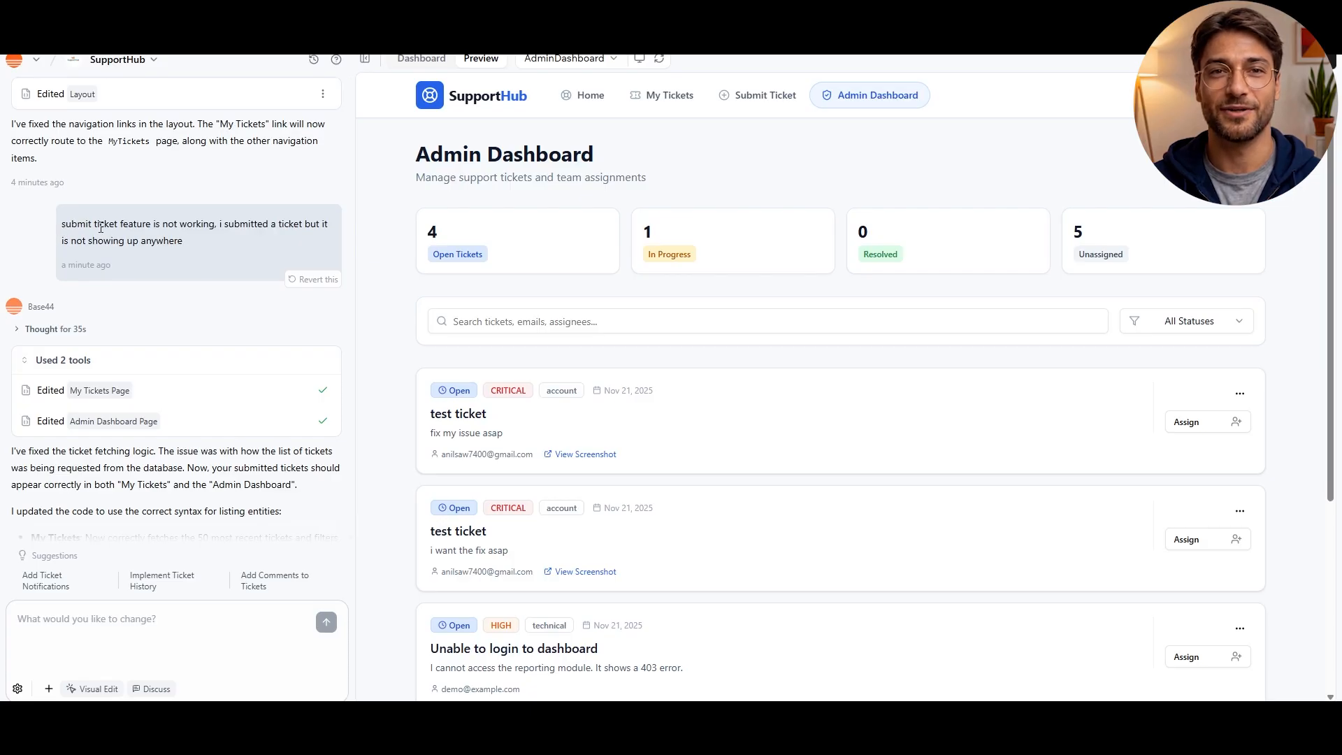
pyautogui.scroll(-2, 224, 242)
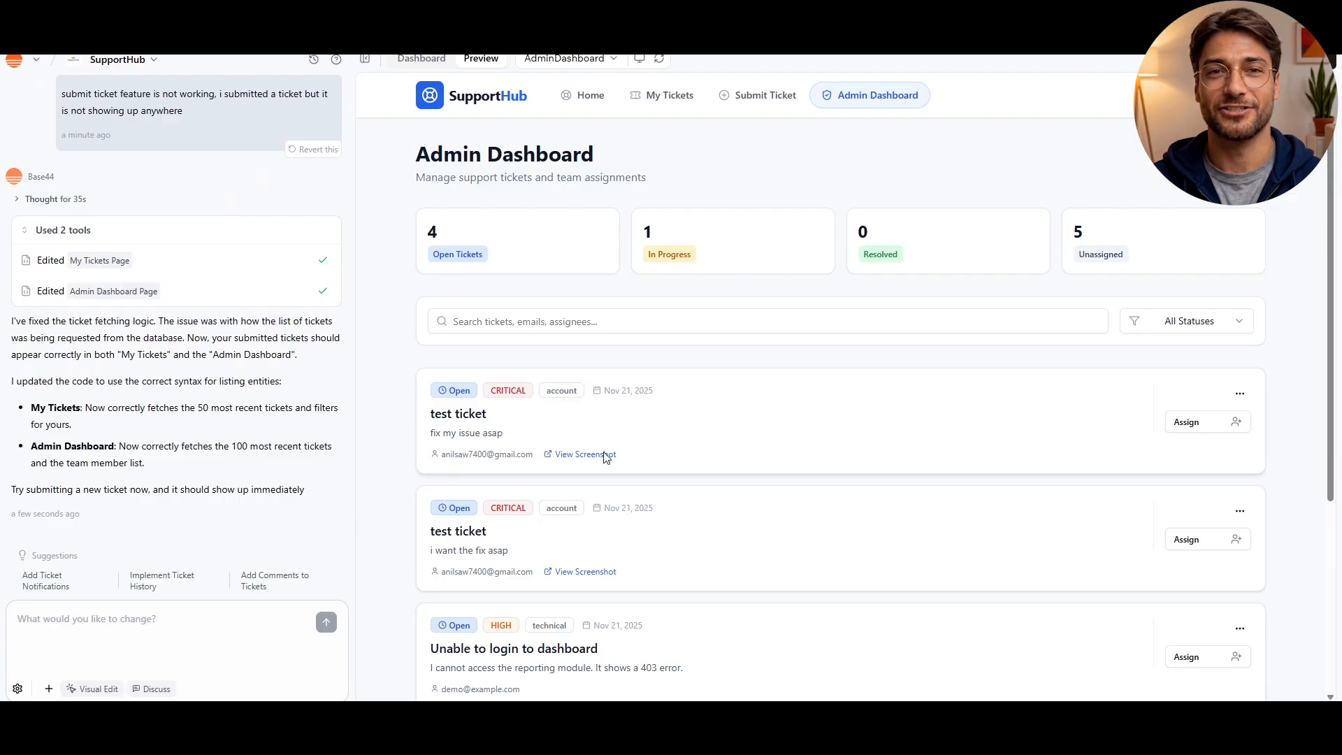
pyautogui.scroll(-3, 613, 532)
pyautogui.scroll(4, 573, 425)
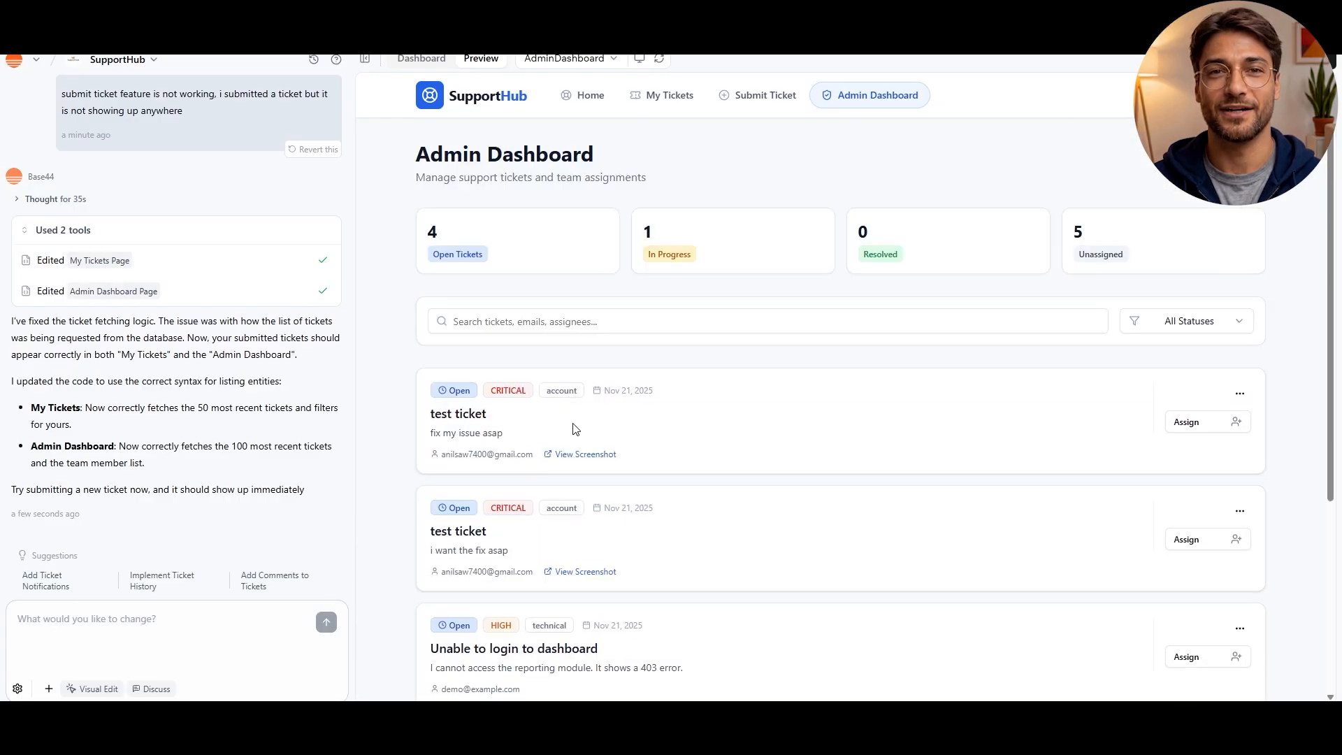
# Assign the "test ticket" described as "fix my issue asap" to the support agent among the team members
pyautogui.scroll(-1, 464, 447)
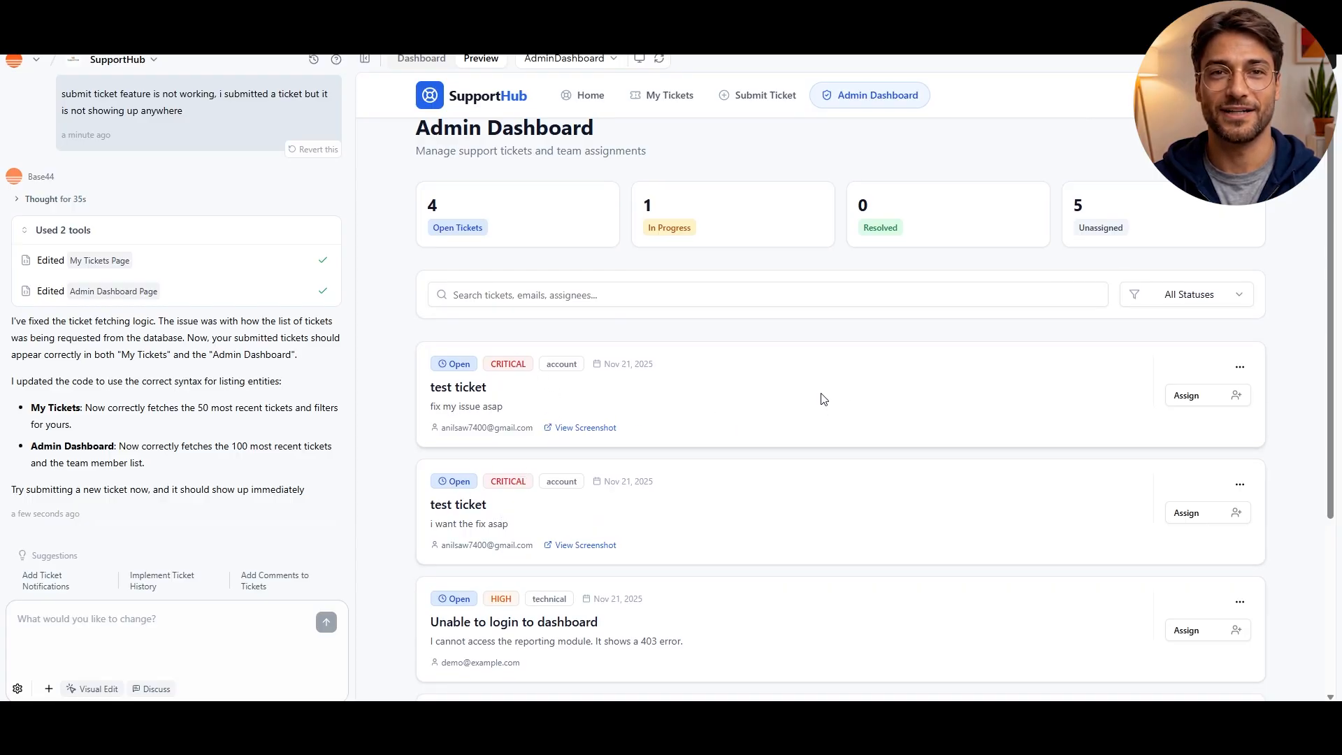
pyautogui.click(1179, 397)
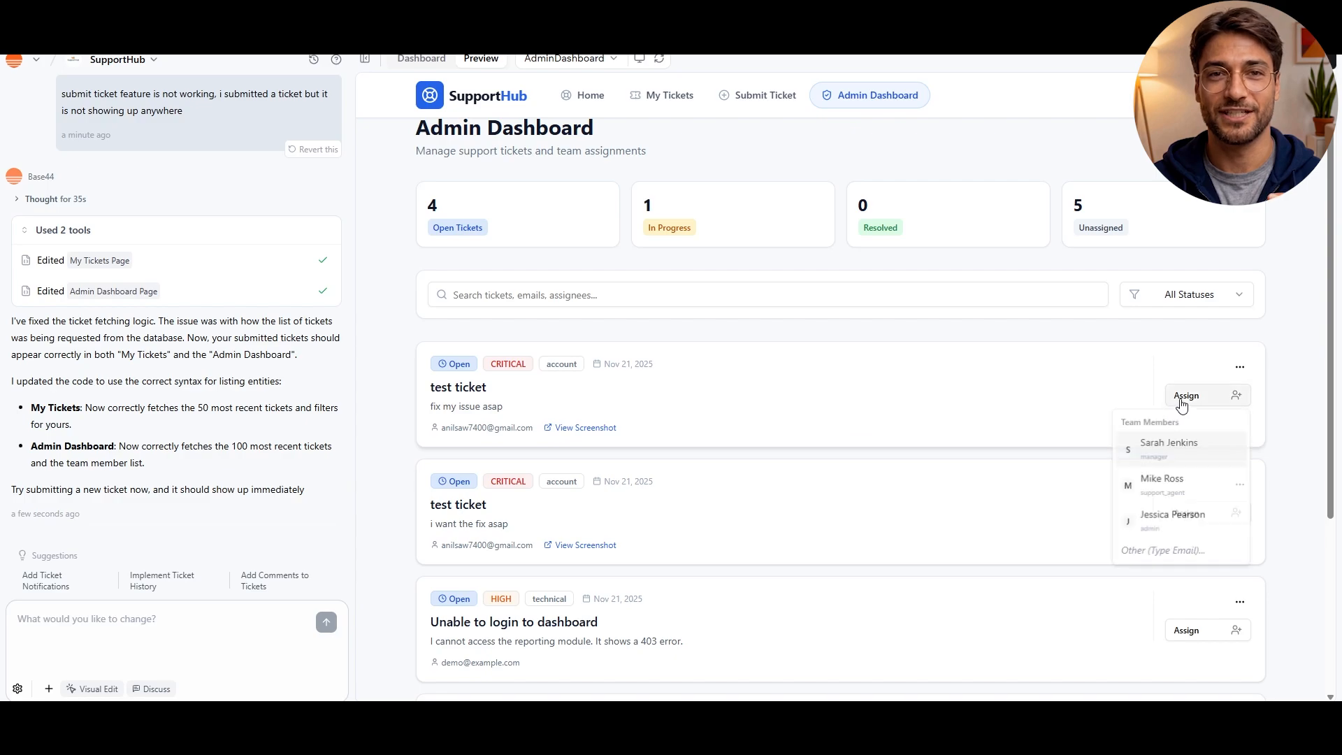
pyautogui.click(1160, 482)
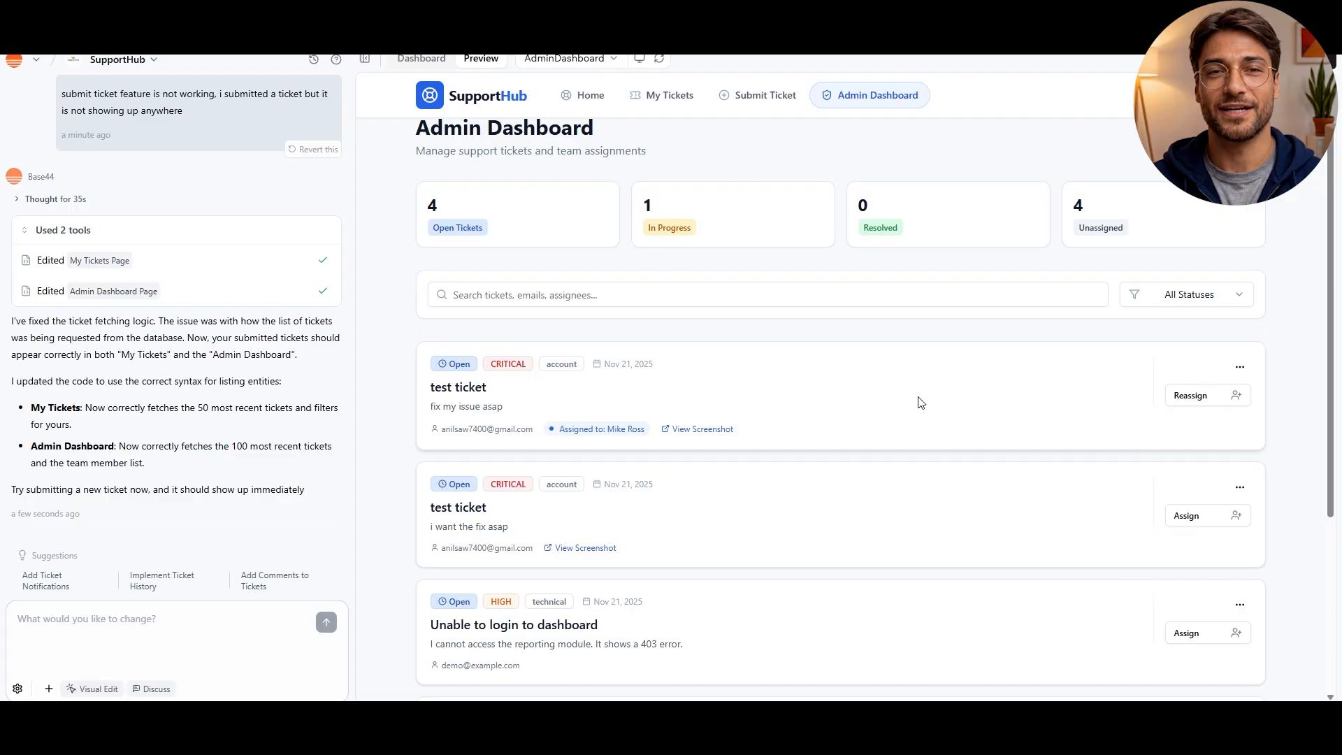
pyautogui.scroll(1, 804, 399)
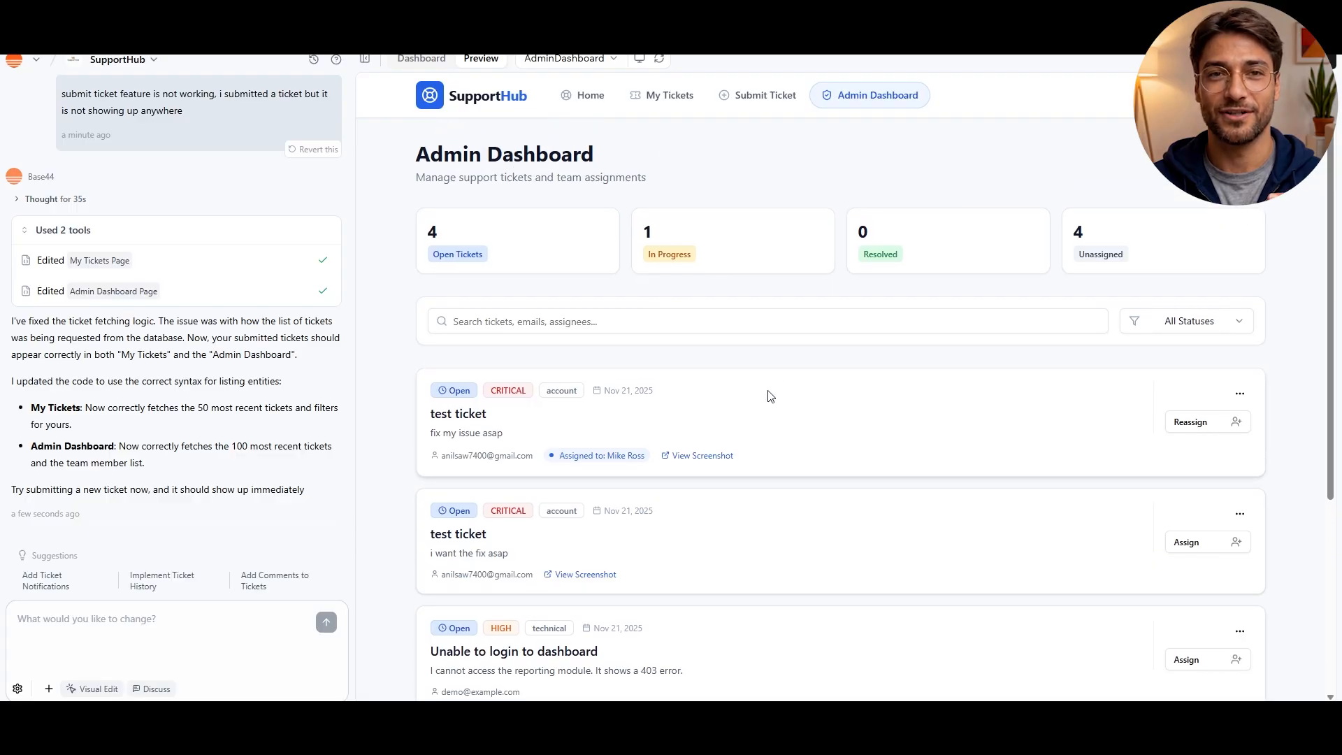
# Visit the home page, return to the admin dashboard and reassign the "fix my issue asap" ticket to the same support agent
pyautogui.click(581, 95)
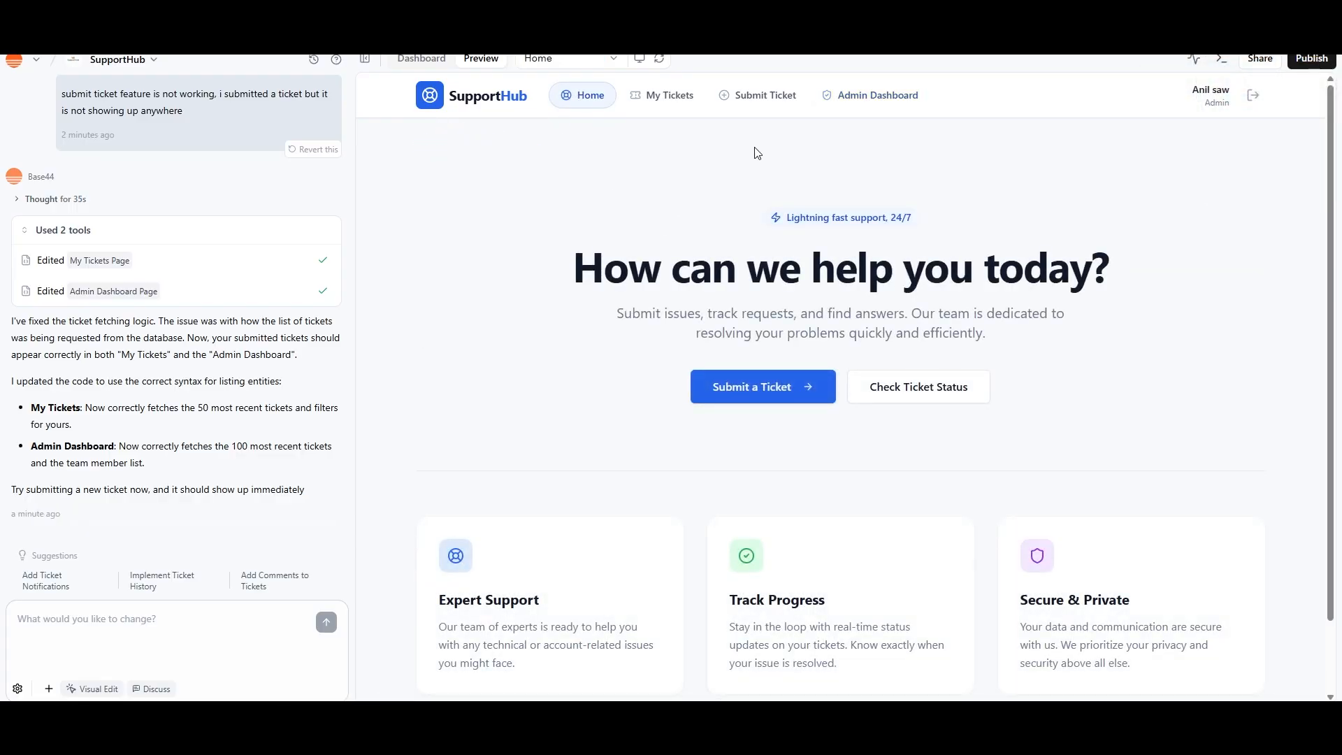
pyautogui.click(870, 95)
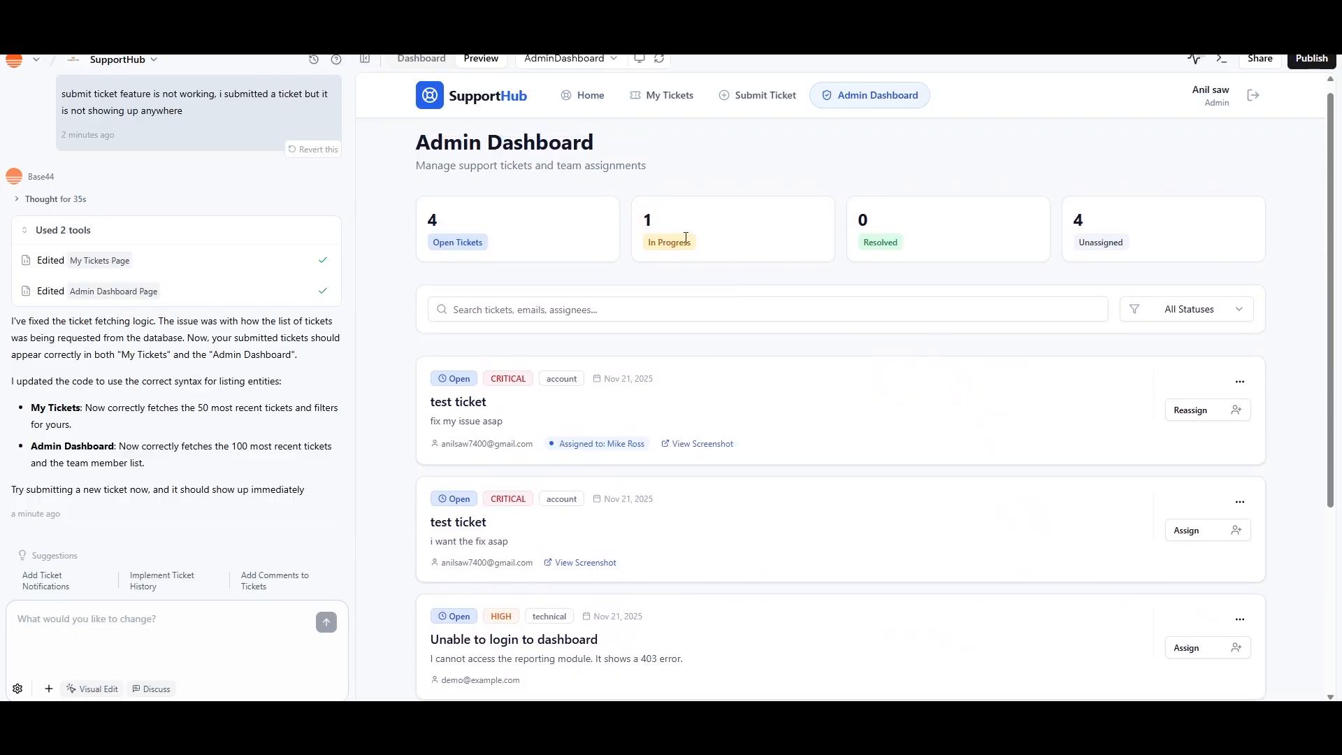
pyautogui.click(1204, 412)
pyautogui.click(1179, 497)
# Examine the full ticket list on the admin dashboard, including each ticket's status, priority, category and assignment
pyautogui.scroll(-4, 1197, 450)
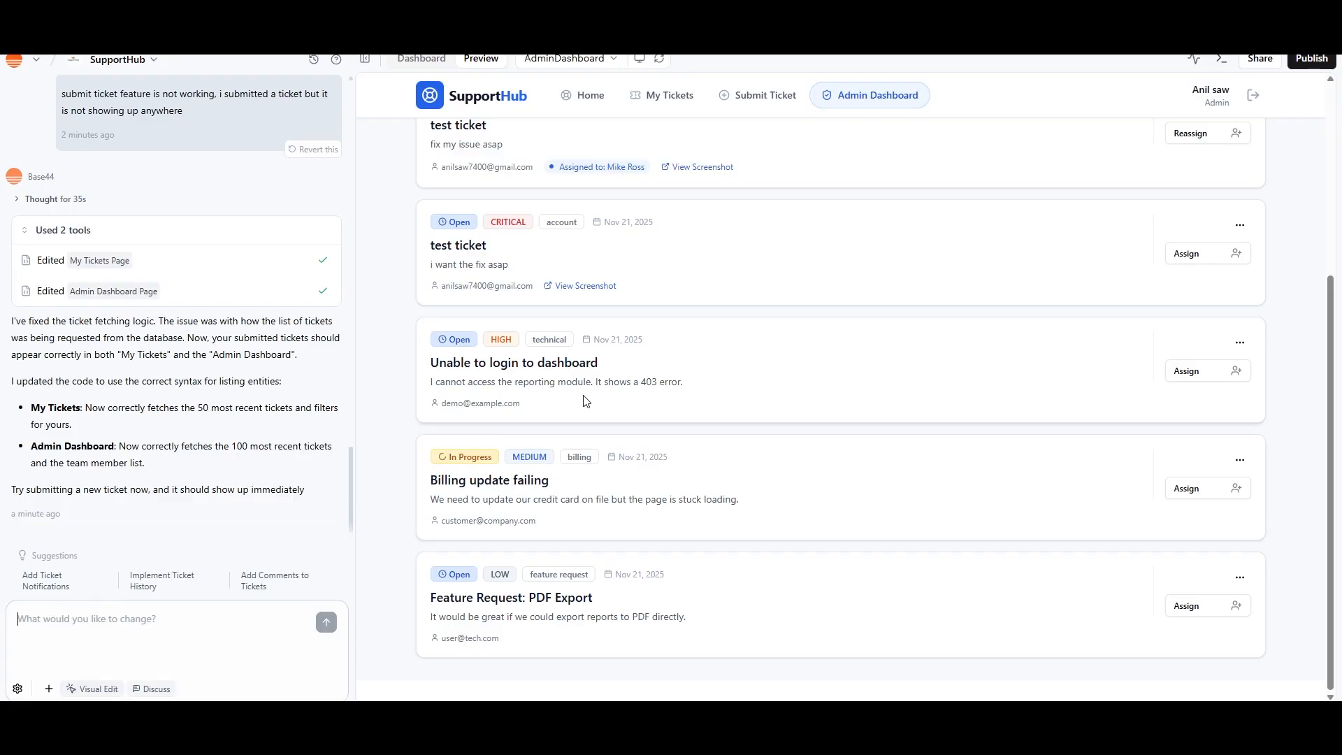
pyautogui.scroll(3, 591, 416)
pyautogui.scroll(2, 591, 417)
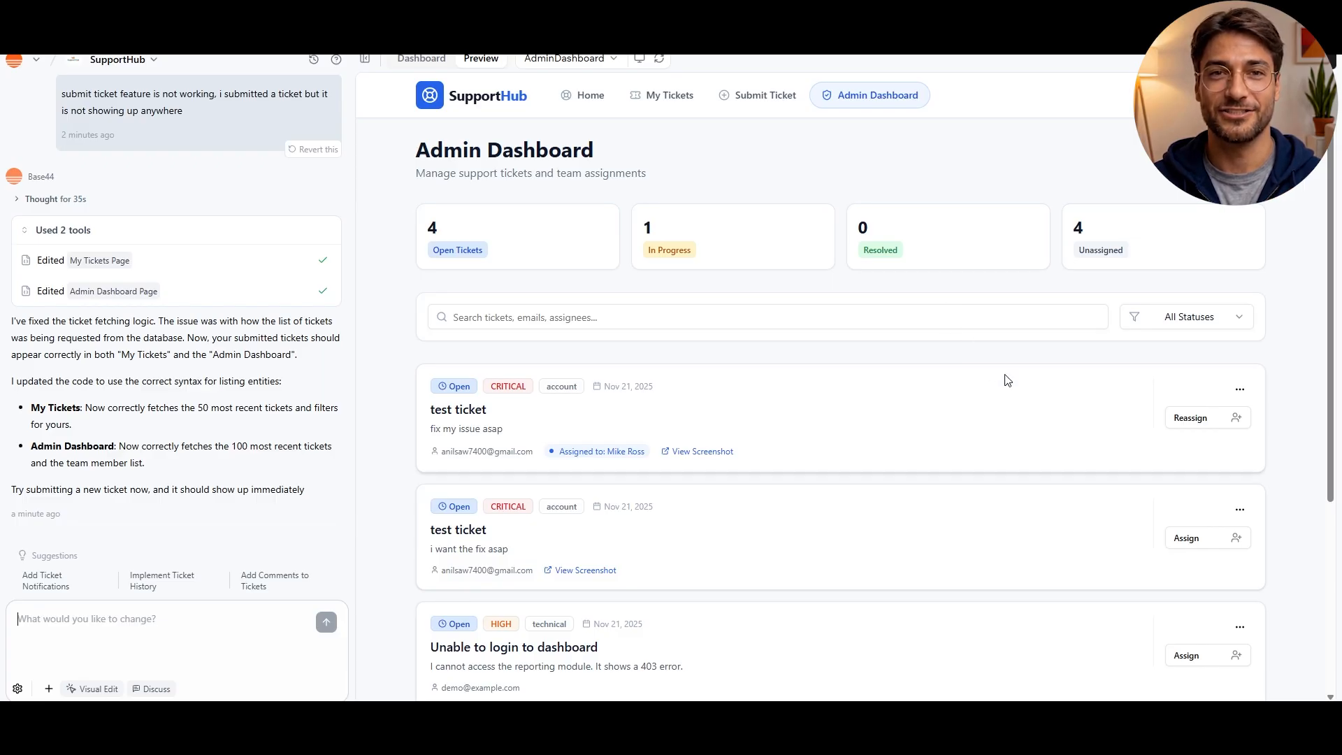
pyautogui.scroll(-3, 1004, 378)
pyautogui.scroll(-1, 1004, 378)
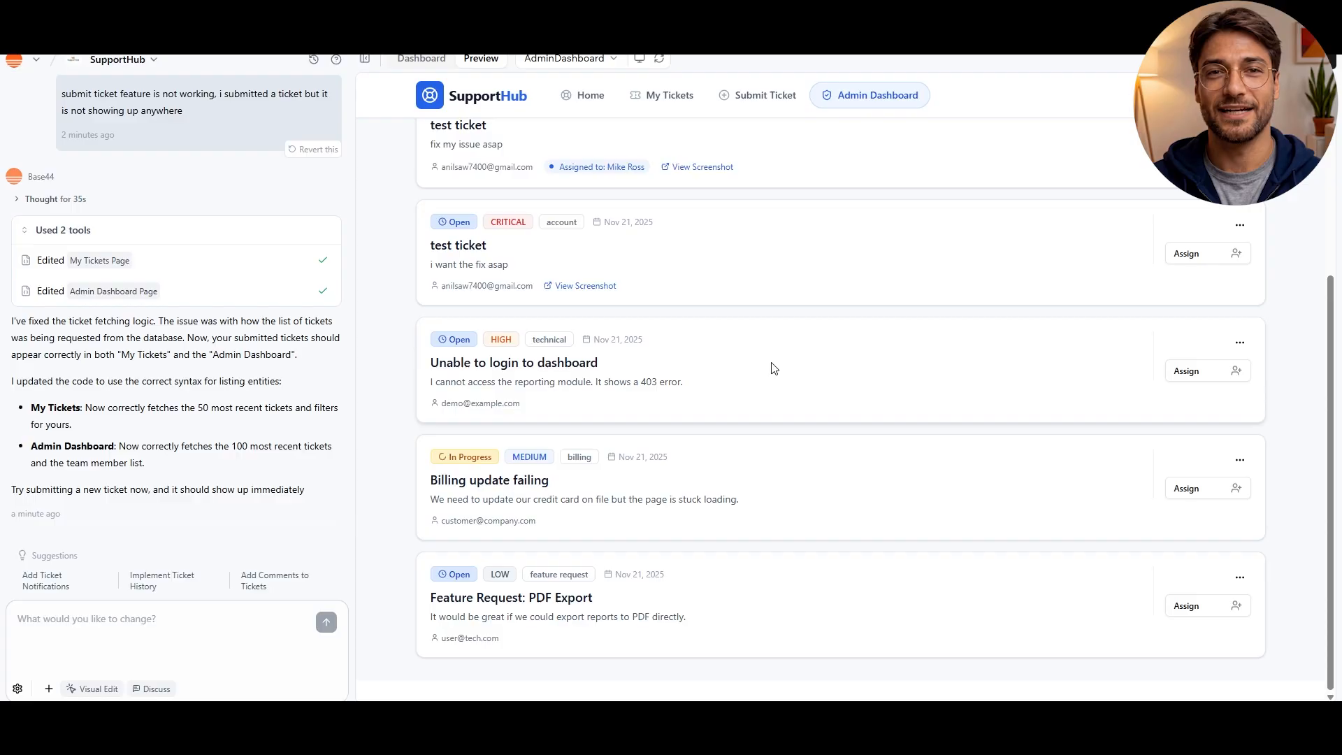
# Go to the app's dashboard overview and rename the app from SupportHub to "Phylux Express"
pyautogui.scroll(1, 774, 368)
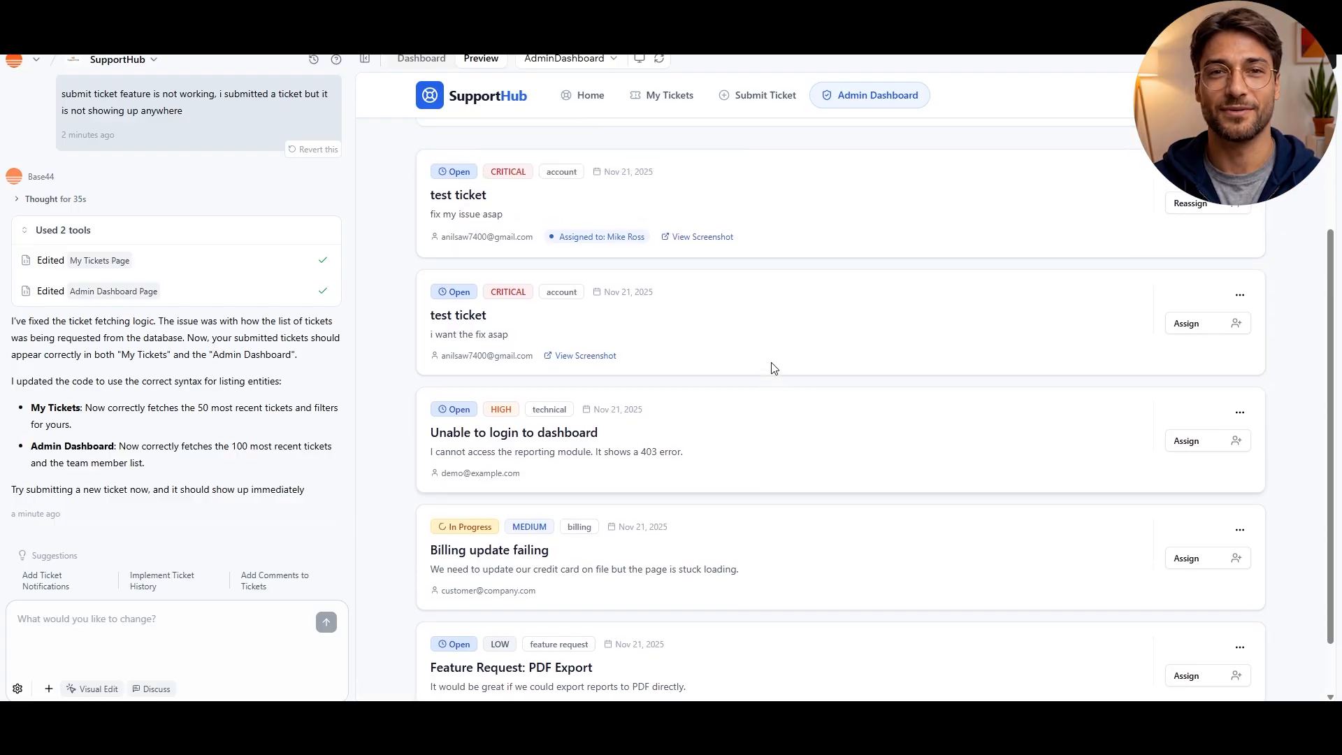
pyautogui.scroll(3, 774, 368)
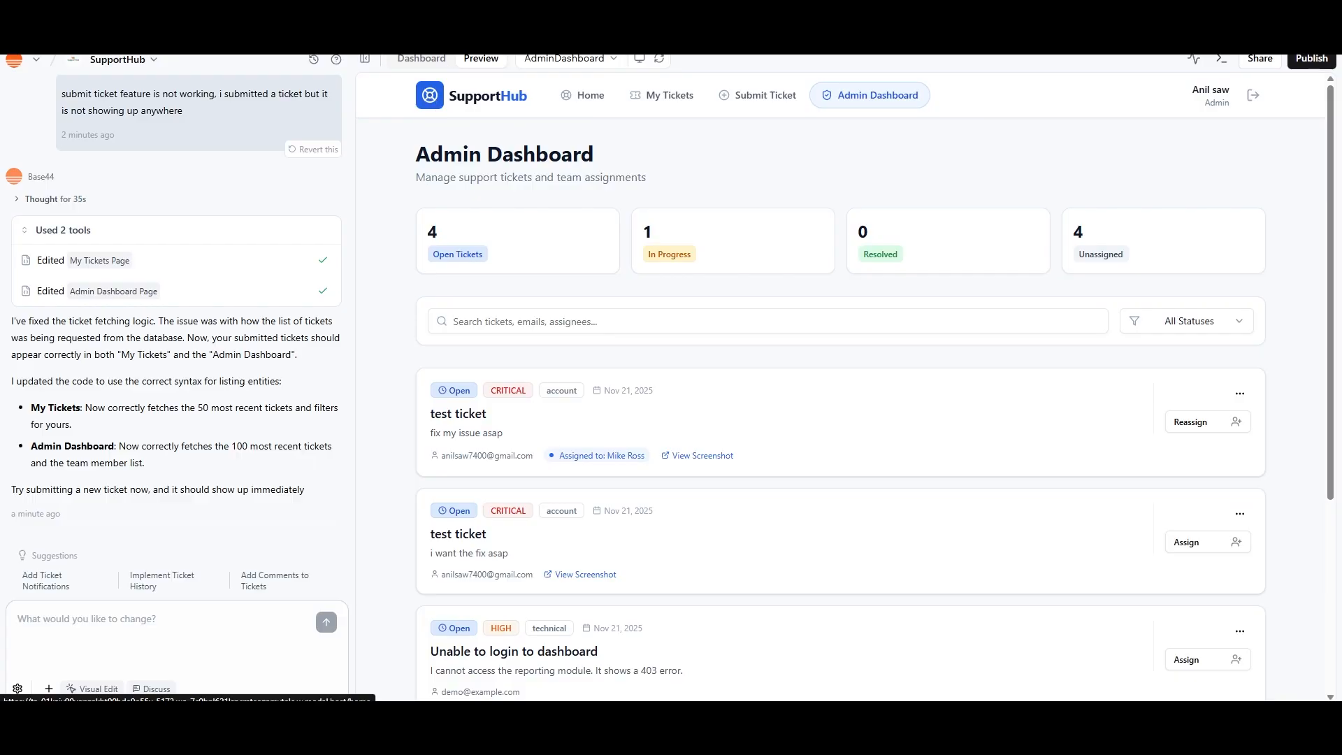
pyautogui.click(424, 59)
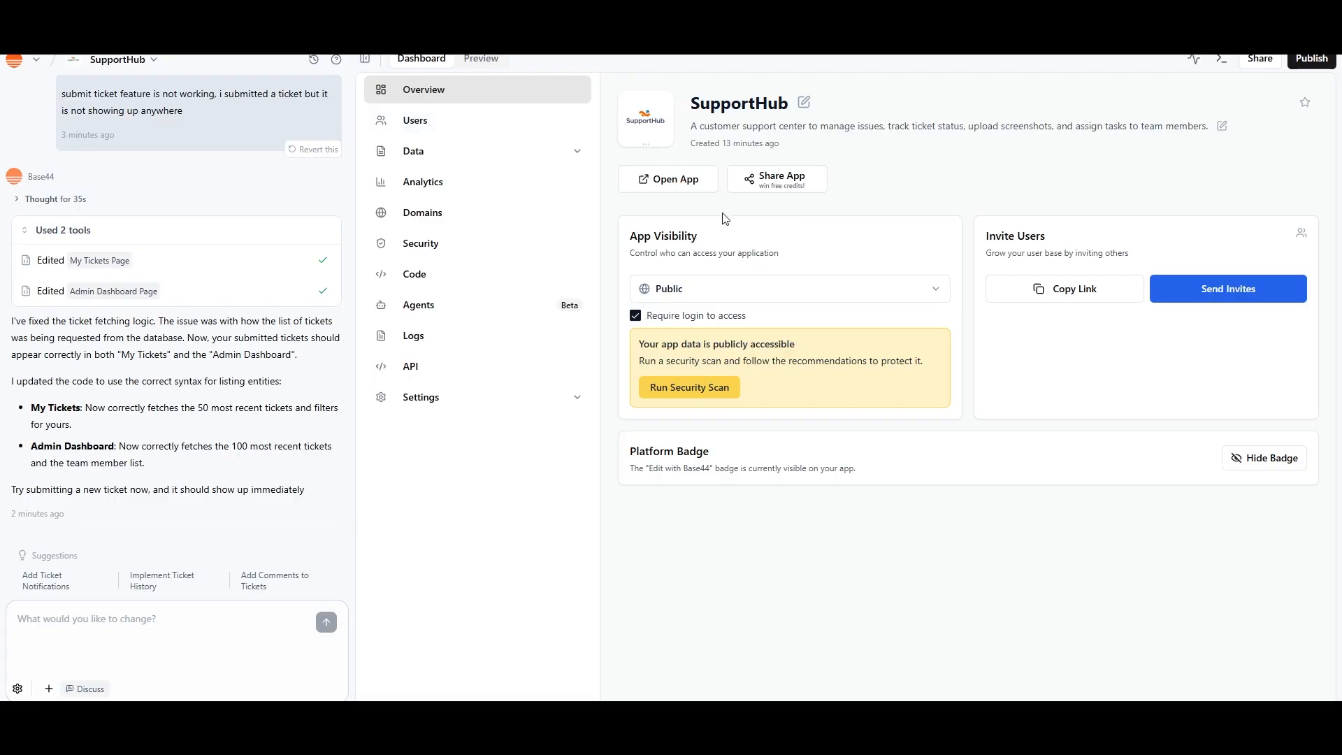
pyautogui.click(688, 187)
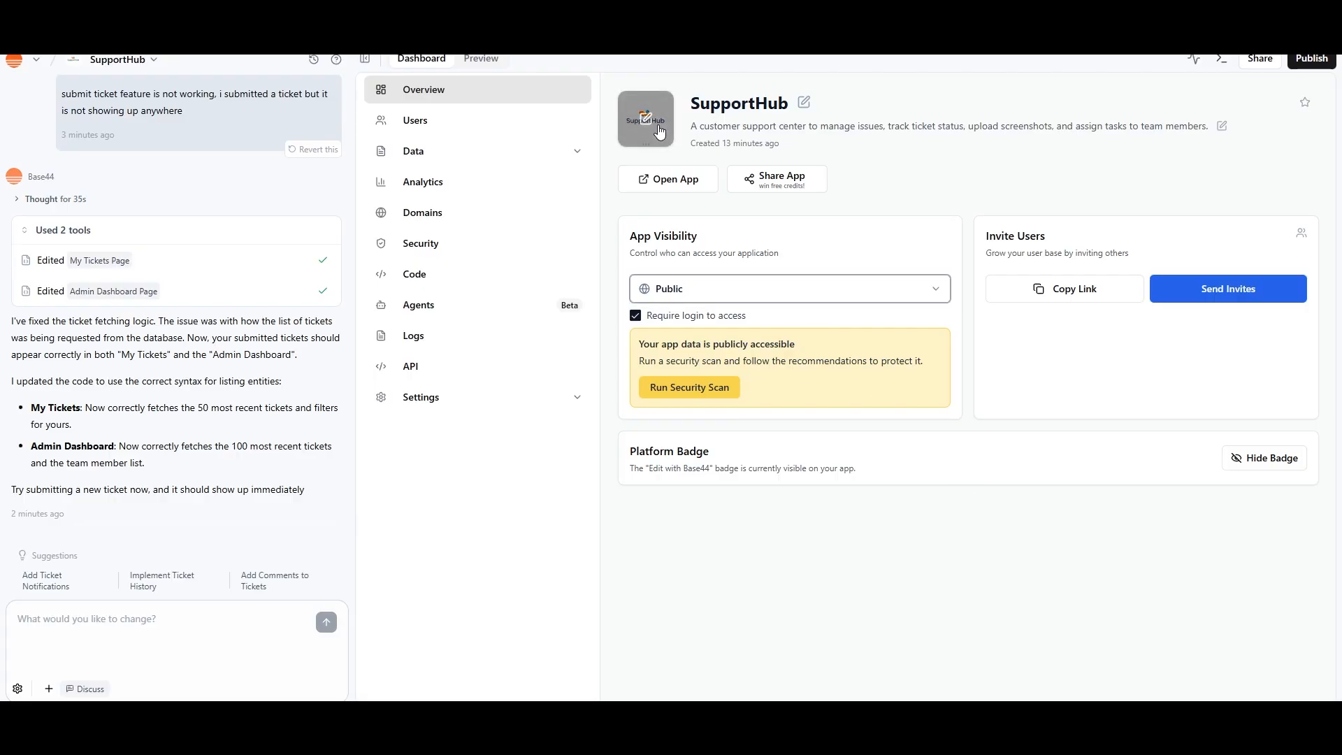
pyautogui.click(804, 110)
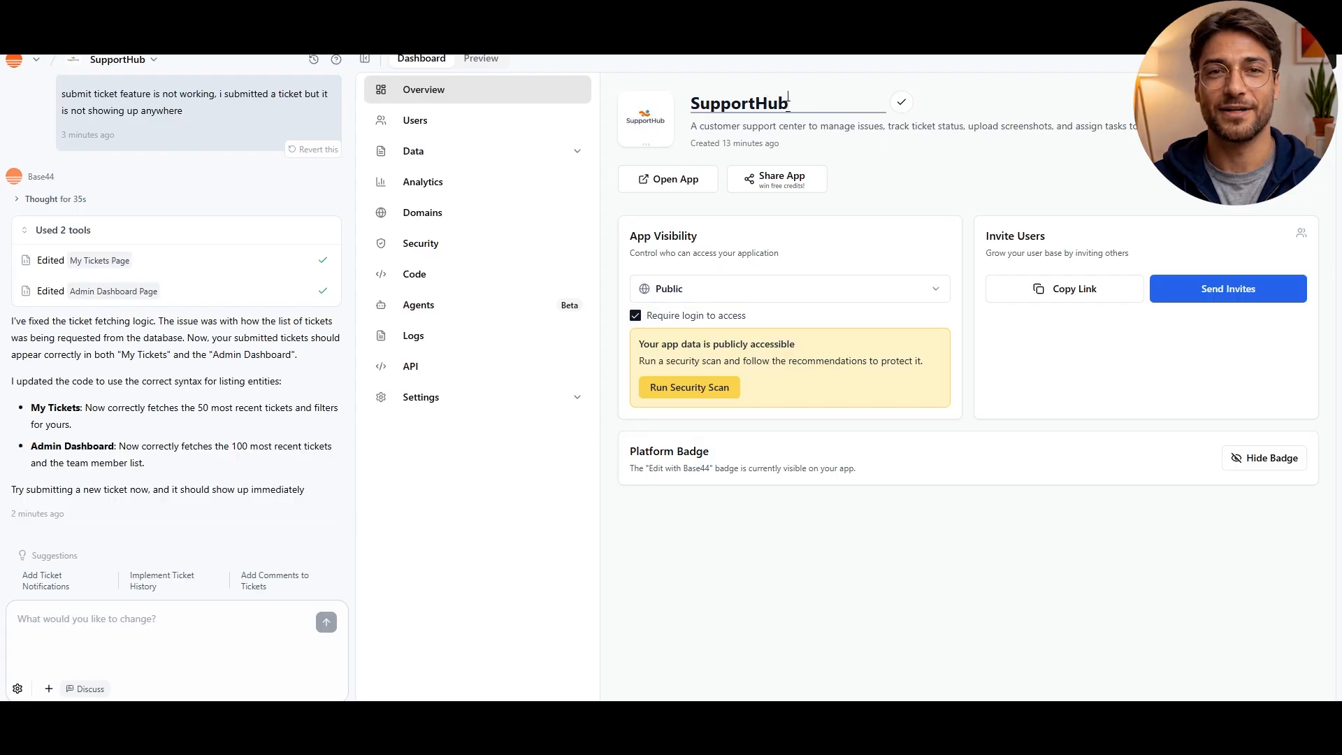
pyautogui.moveTo(789, 104); pyautogui.dragTo(682, 116)
pyautogui.write('Phyl')
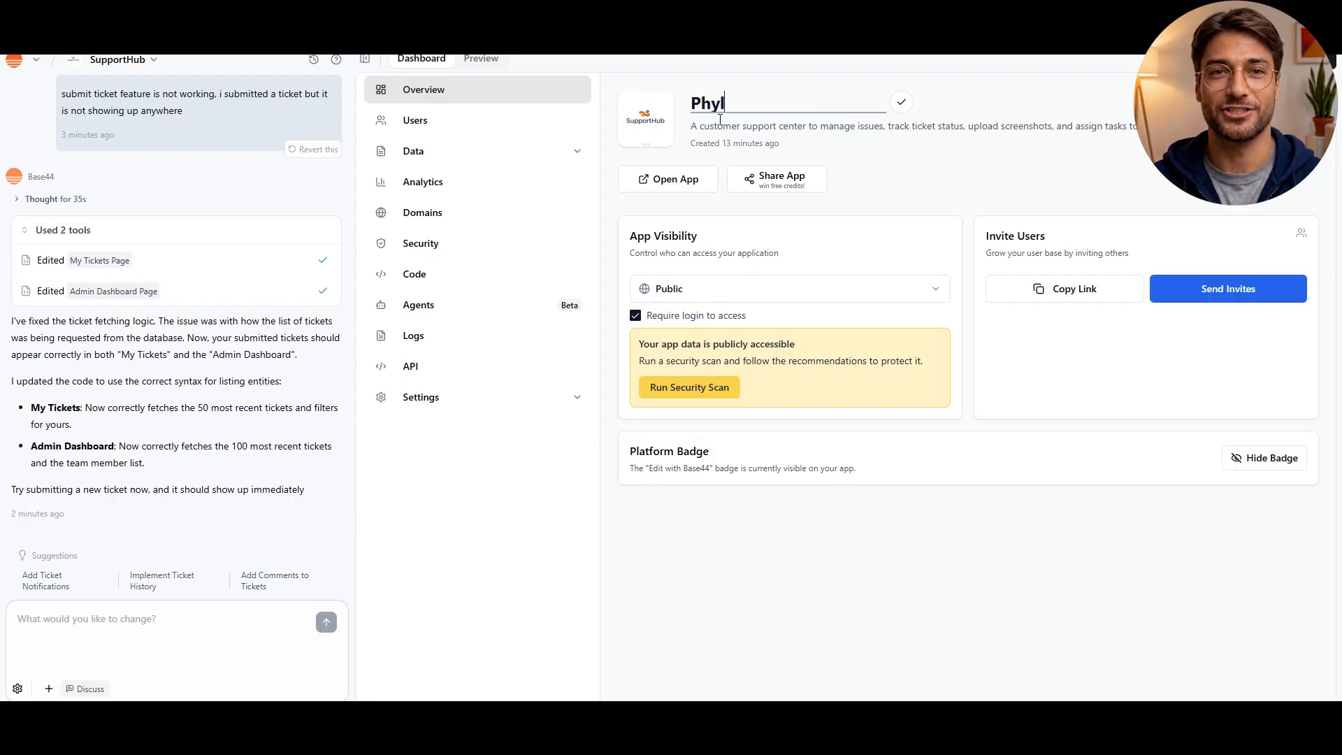
pyautogui.write('ux Express')
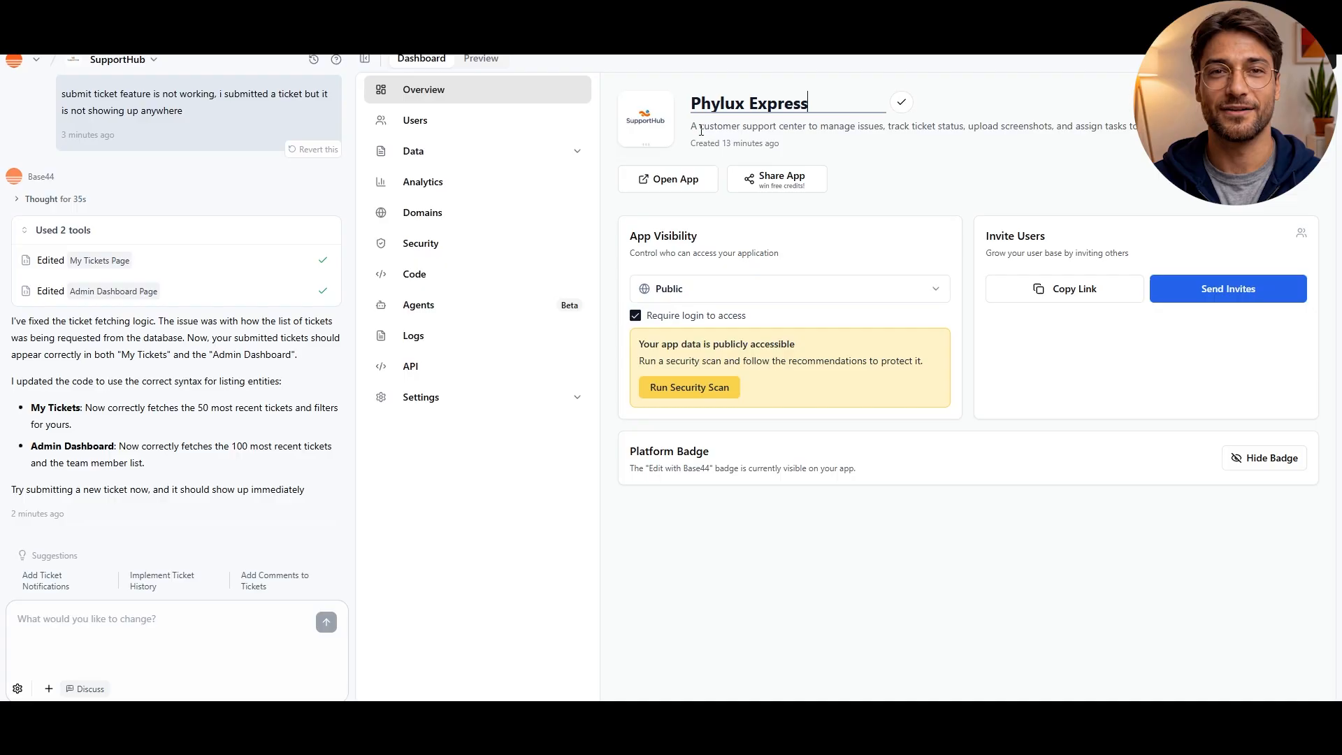
pyautogui.click(902, 103)
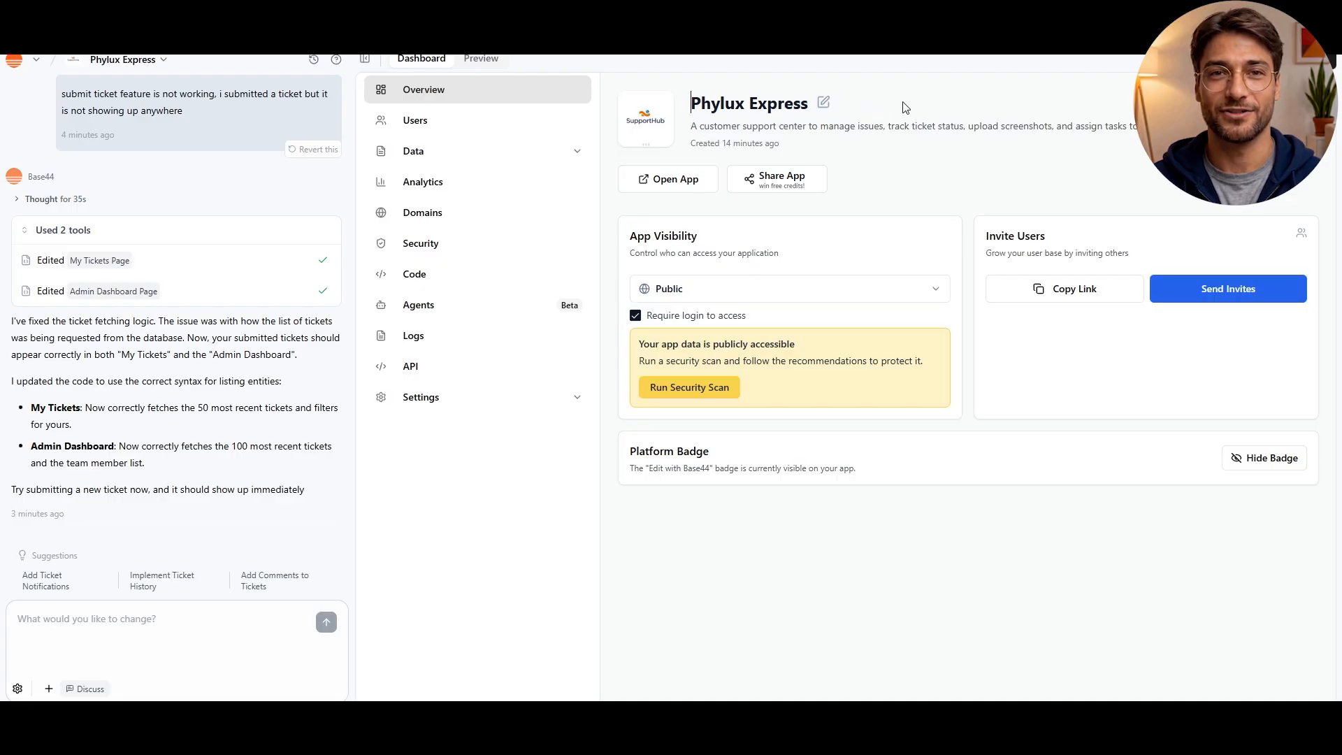
# Generate a new app logo from the prompt "modern , minmilsitc logog of - phylux express" and save it
pyautogui.click(644, 123)
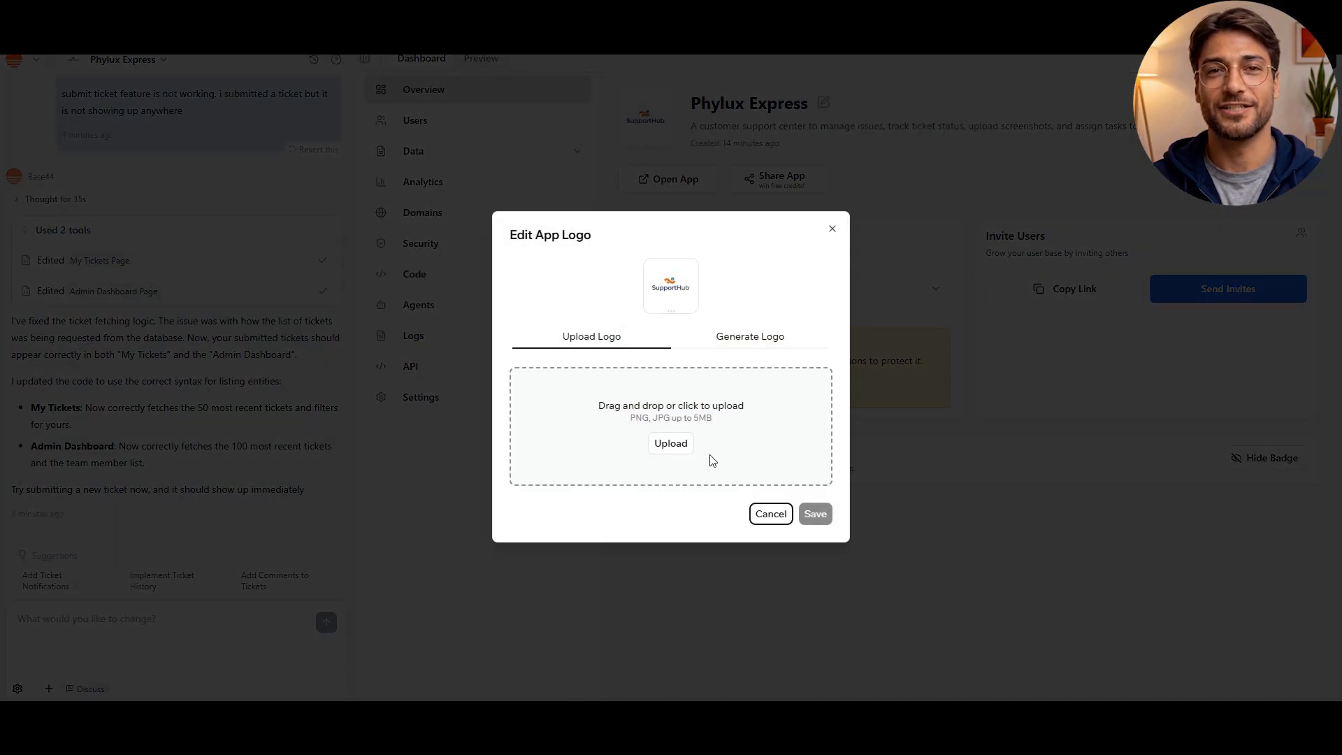
pyautogui.click(749, 337)
pyautogui.click(599, 341)
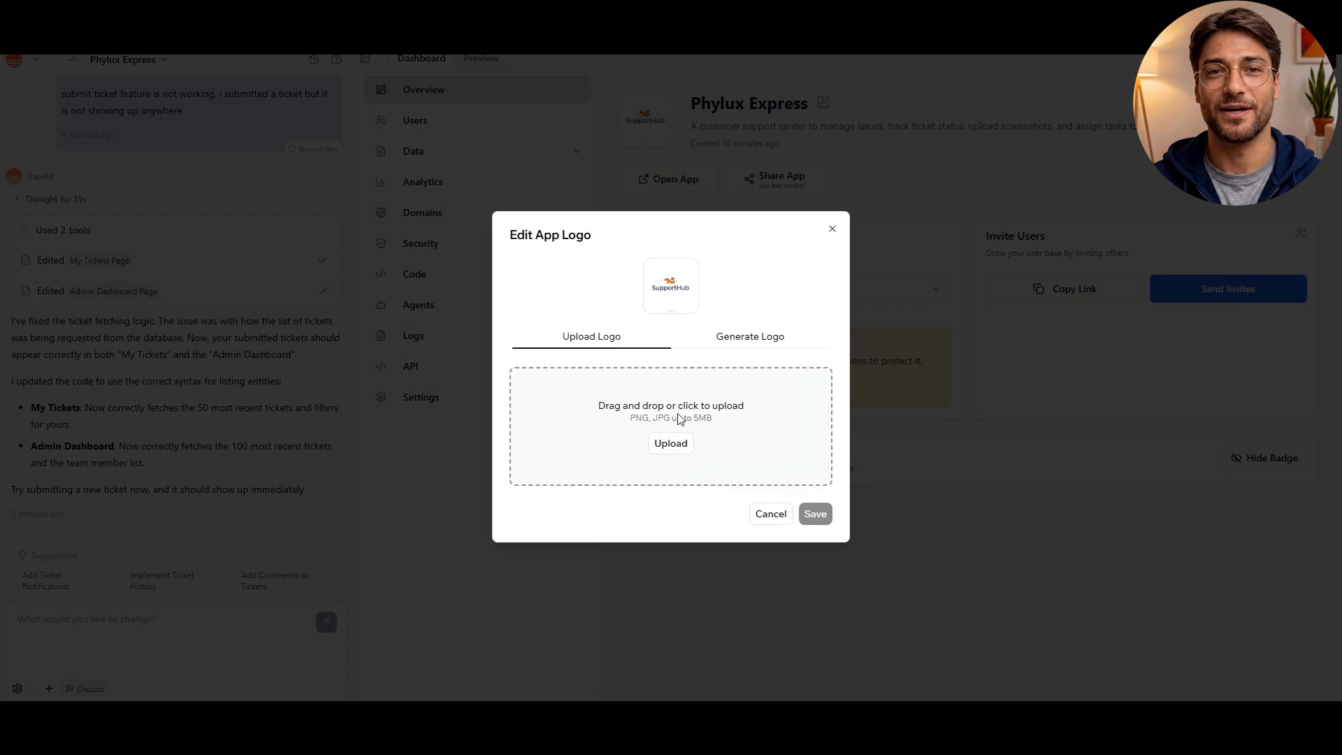
pyautogui.click(738, 338)
pyautogui.click(654, 411)
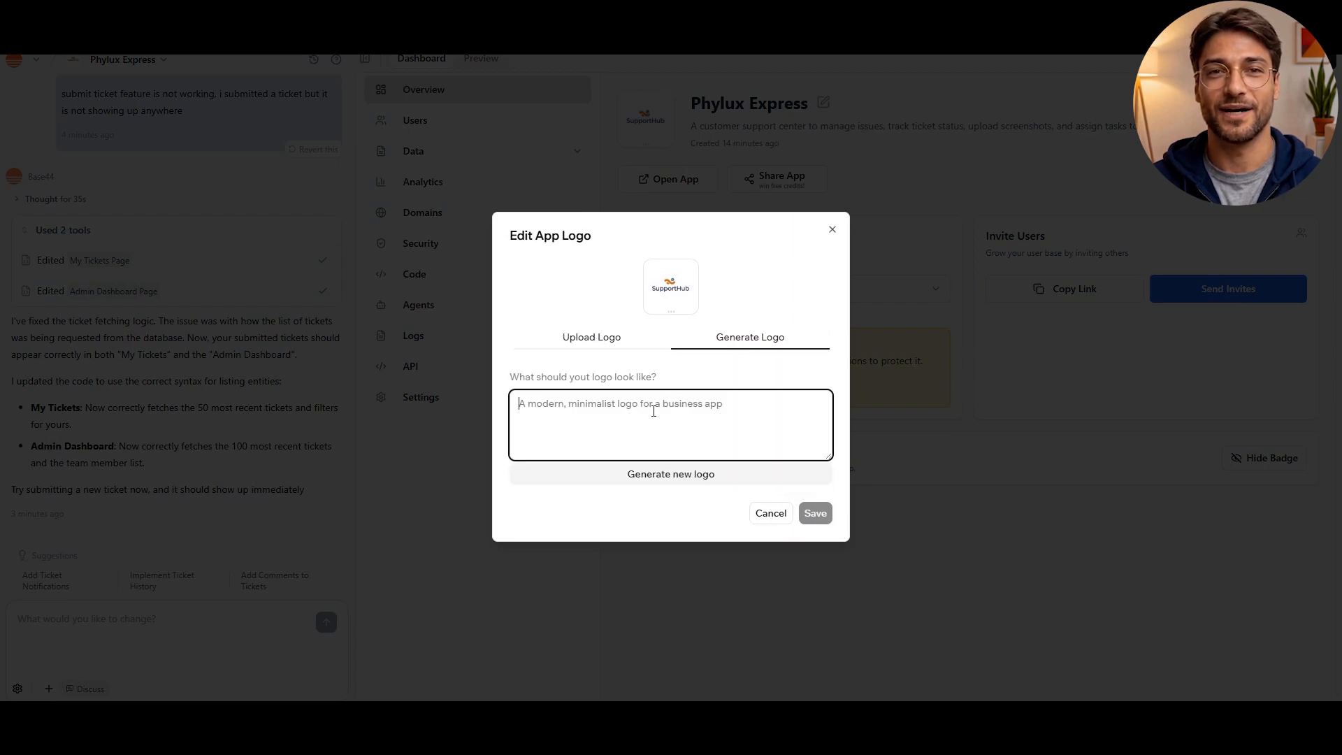
pyautogui.write('modern , minmilsitc logog of  - phylux express')
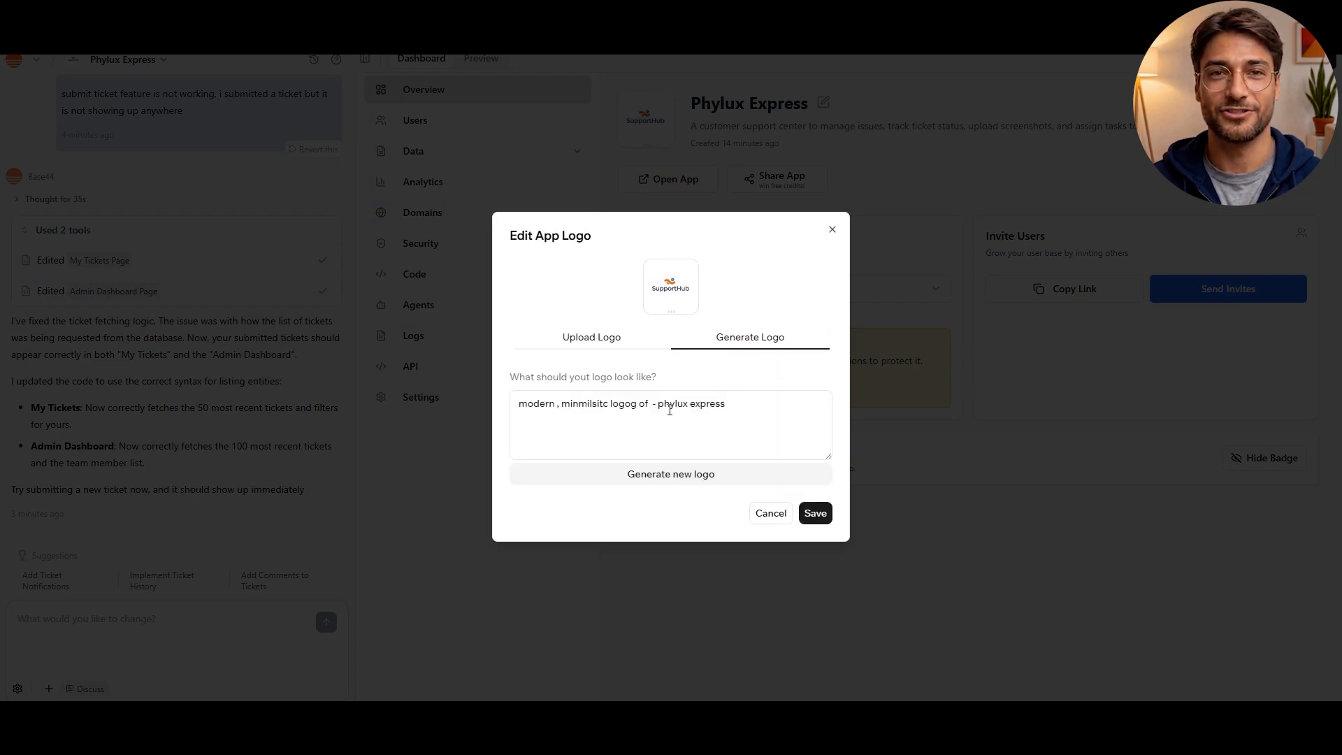
pyautogui.click(673, 480)
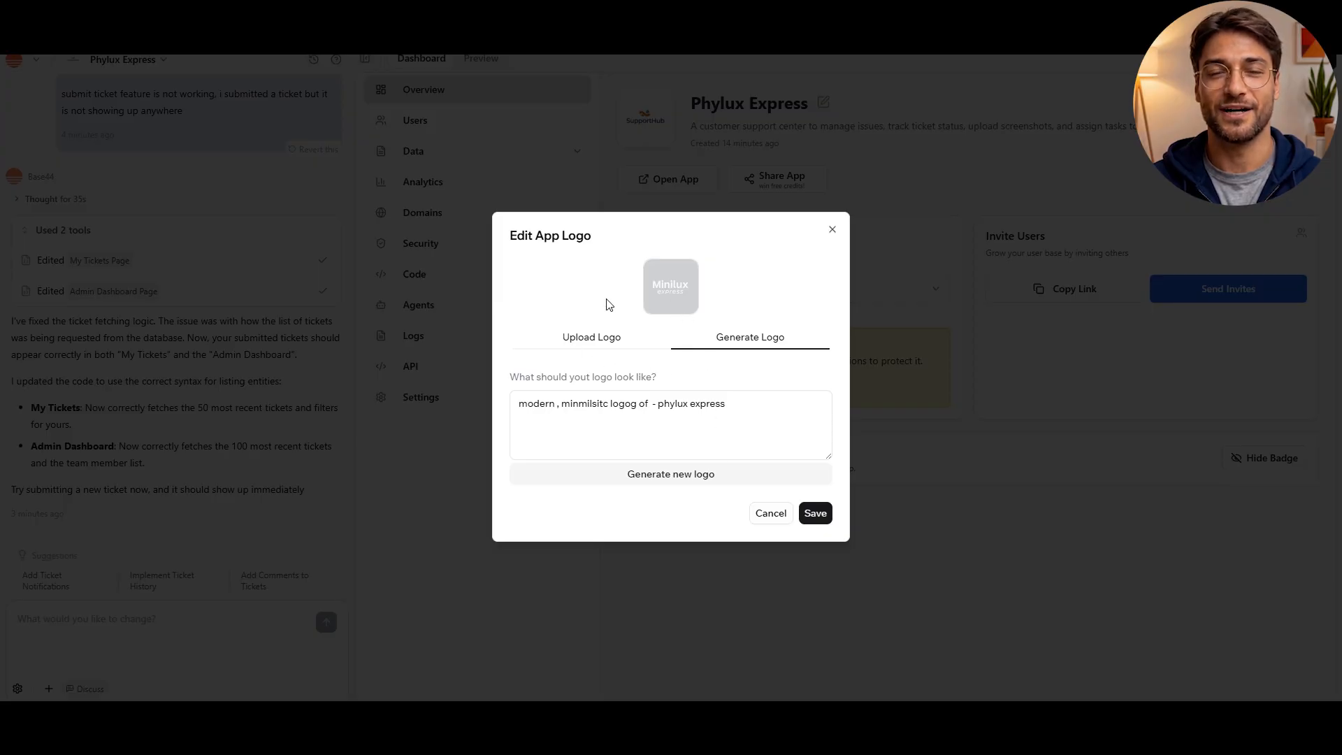
pyautogui.click(673, 293)
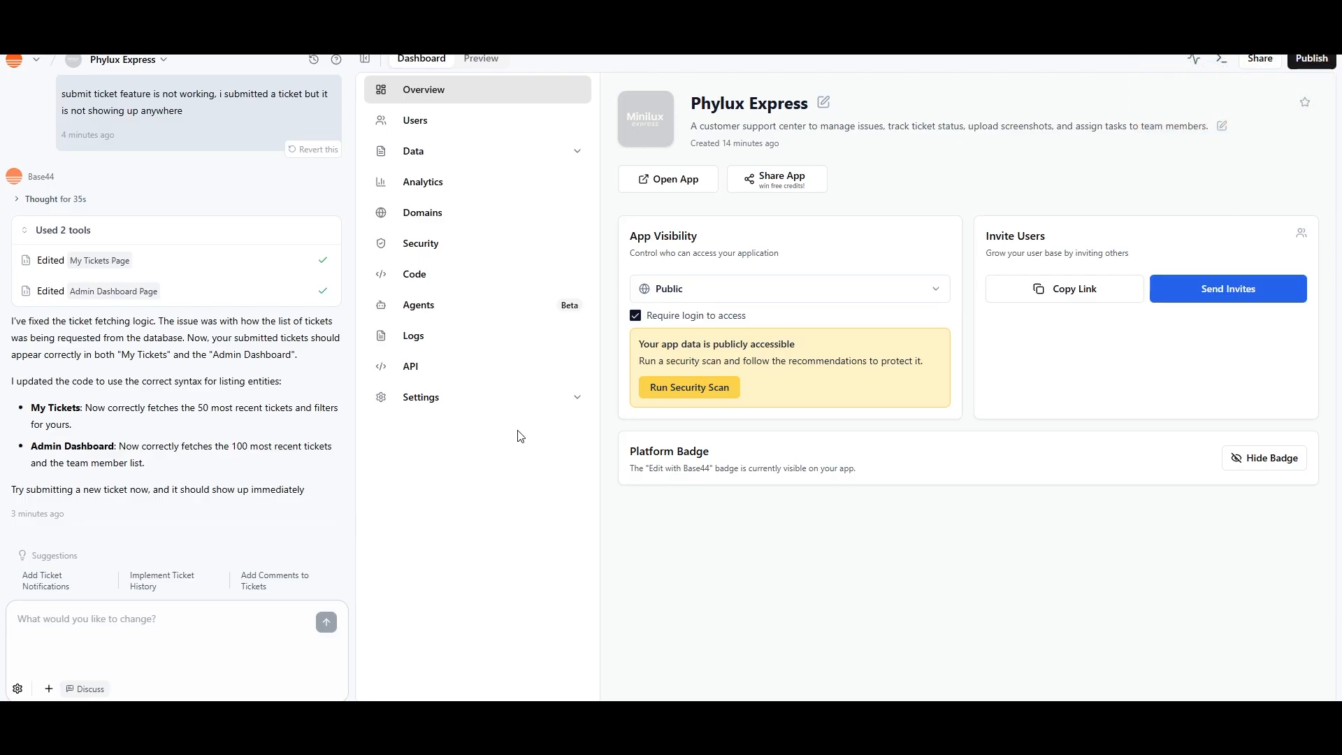
# Set the app visibility to Private and copy the app's invite link
pyautogui.click(686, 300)
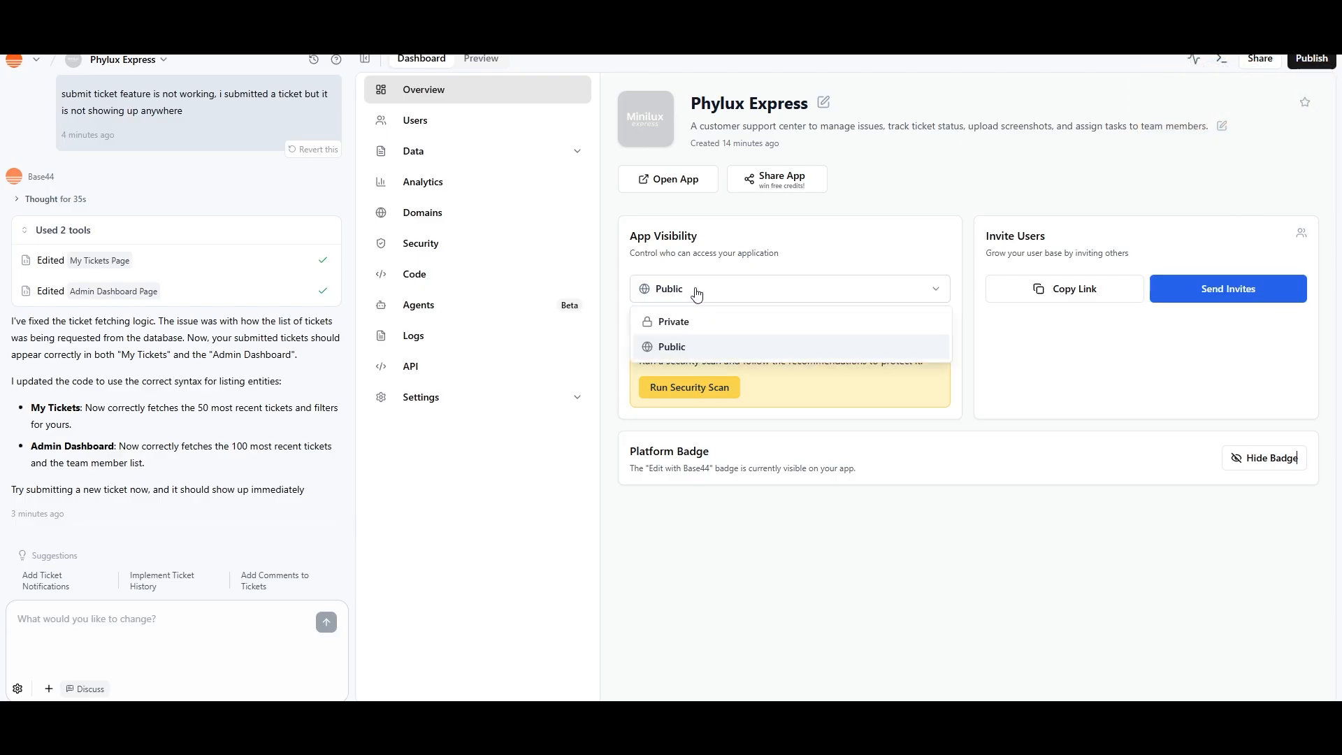
pyautogui.click(700, 328)
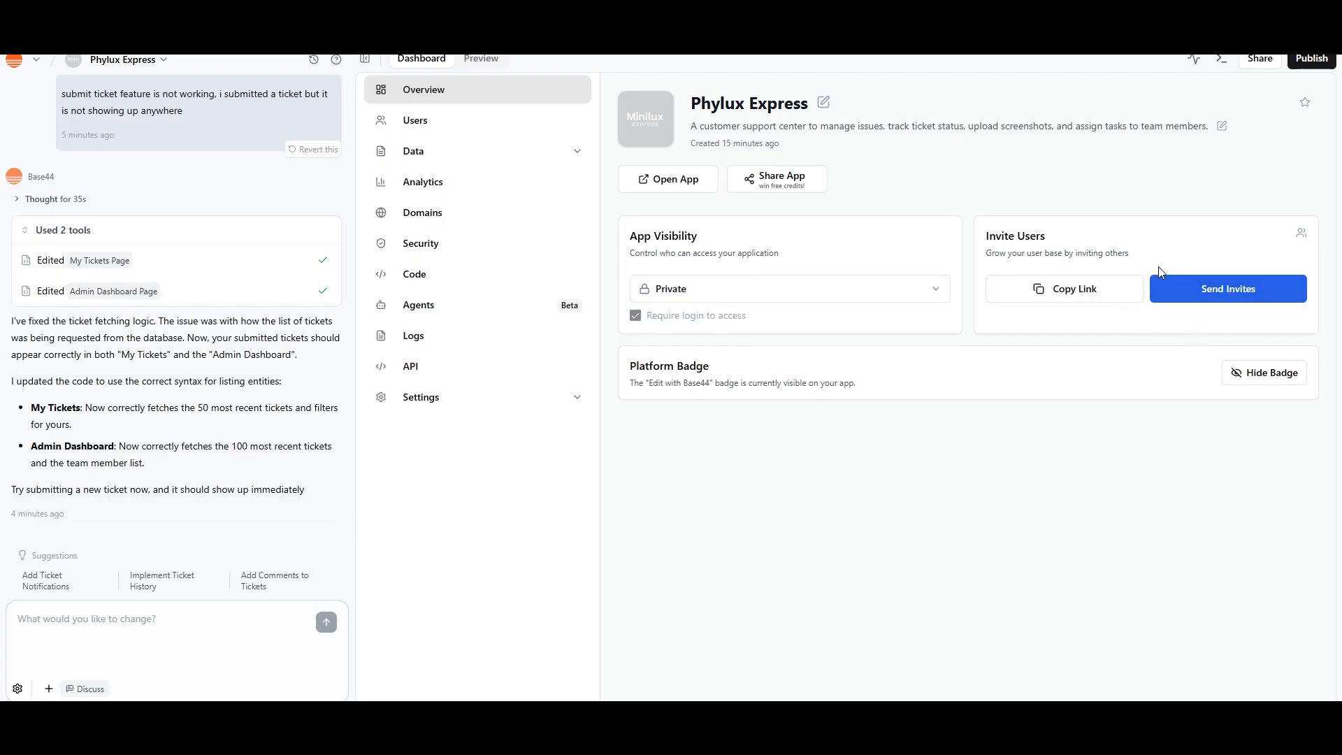
pyautogui.click(1083, 299)
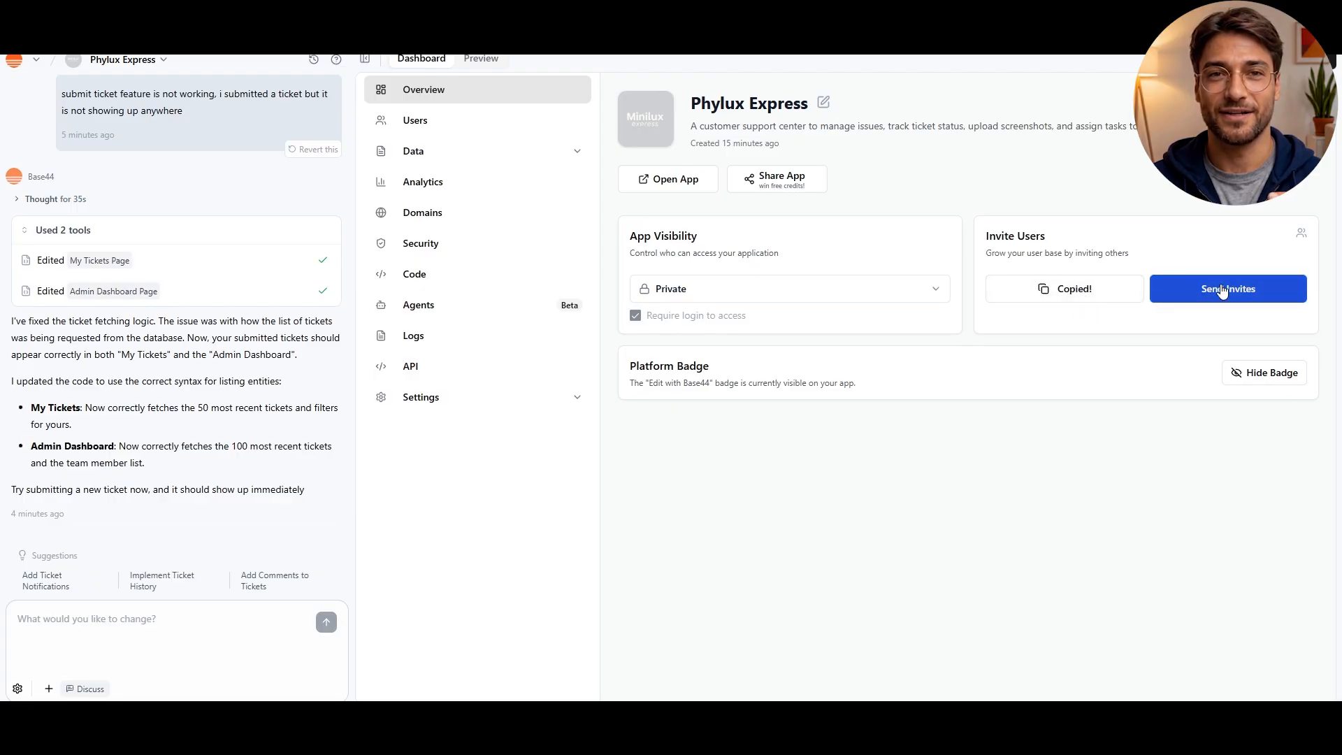
# Review the email field and access level options for inviting users, and close the sharing dialog without sending an invitation
pyautogui.click(1167, 289)
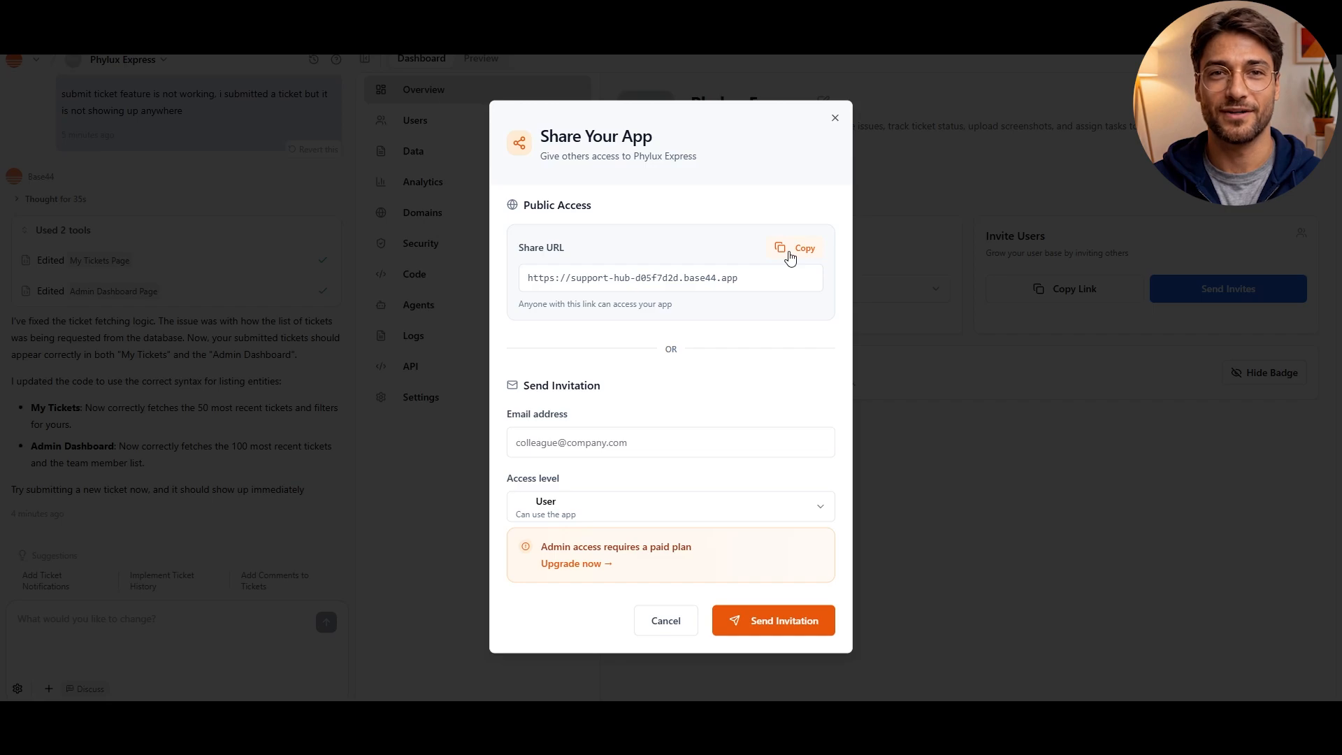
pyautogui.click(624, 443)
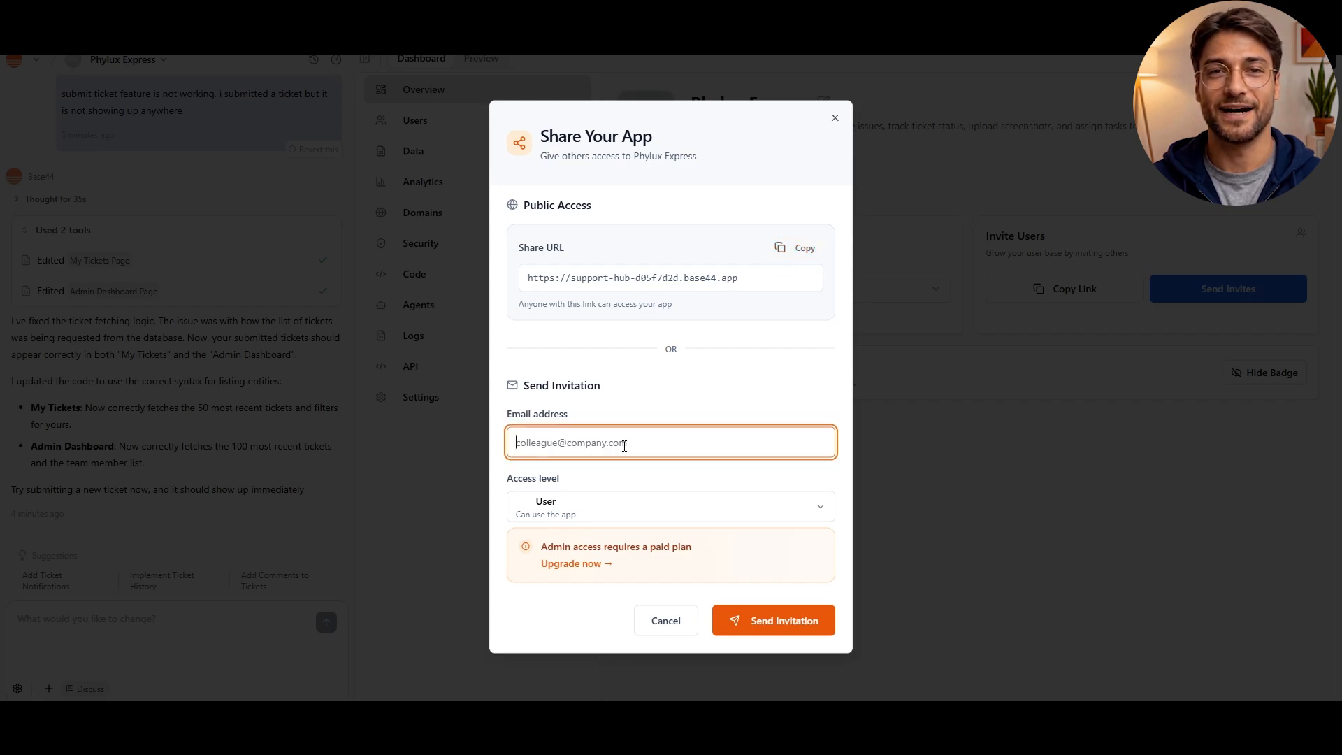
pyautogui.click(611, 510)
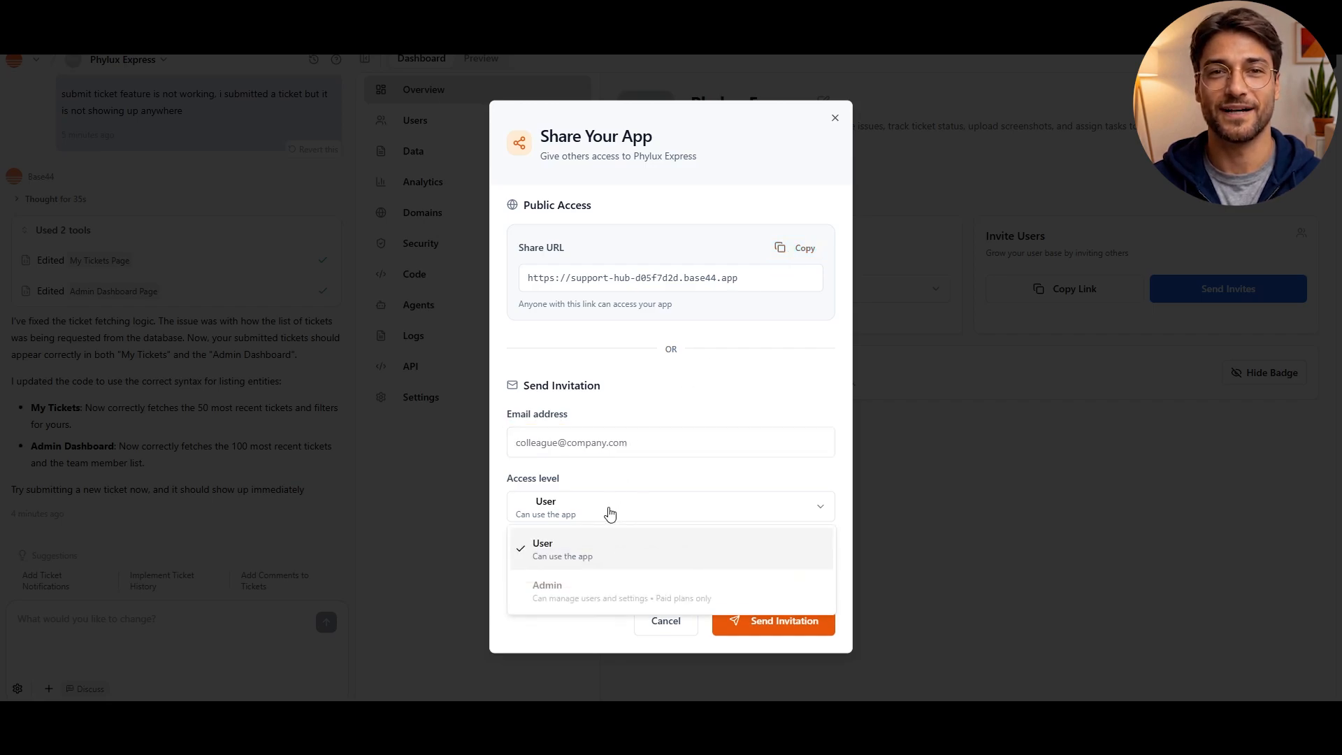
pyautogui.click(564, 629)
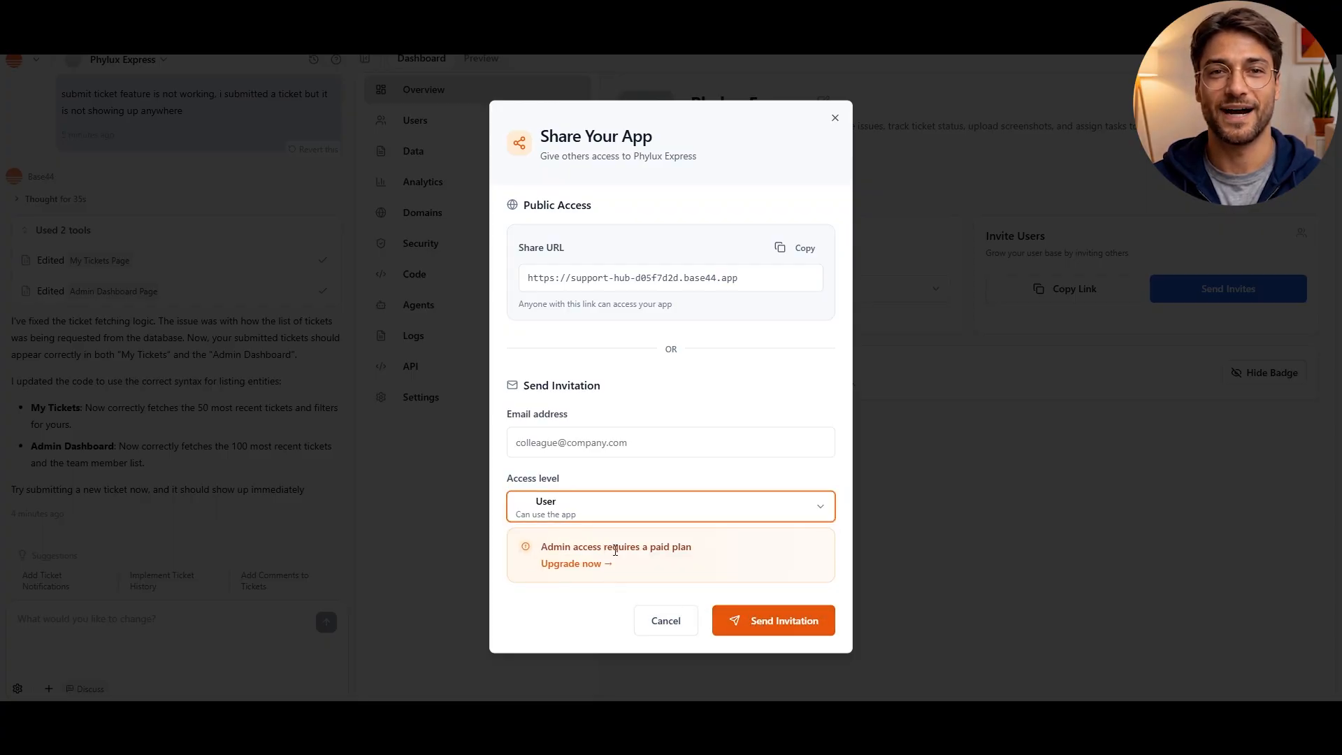
pyautogui.click(834, 119)
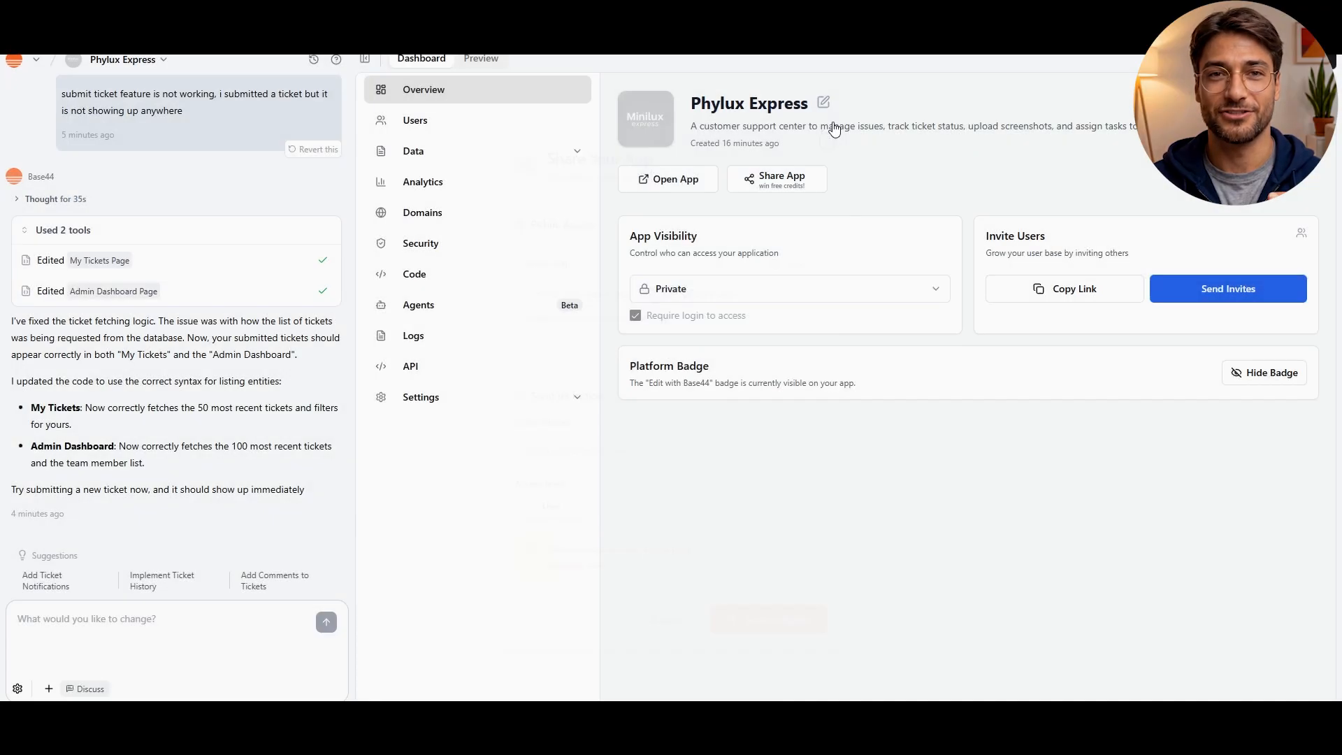
# Examine the app's user list and the records in its Ticket and TeamMember data tables
pyautogui.click(460, 121)
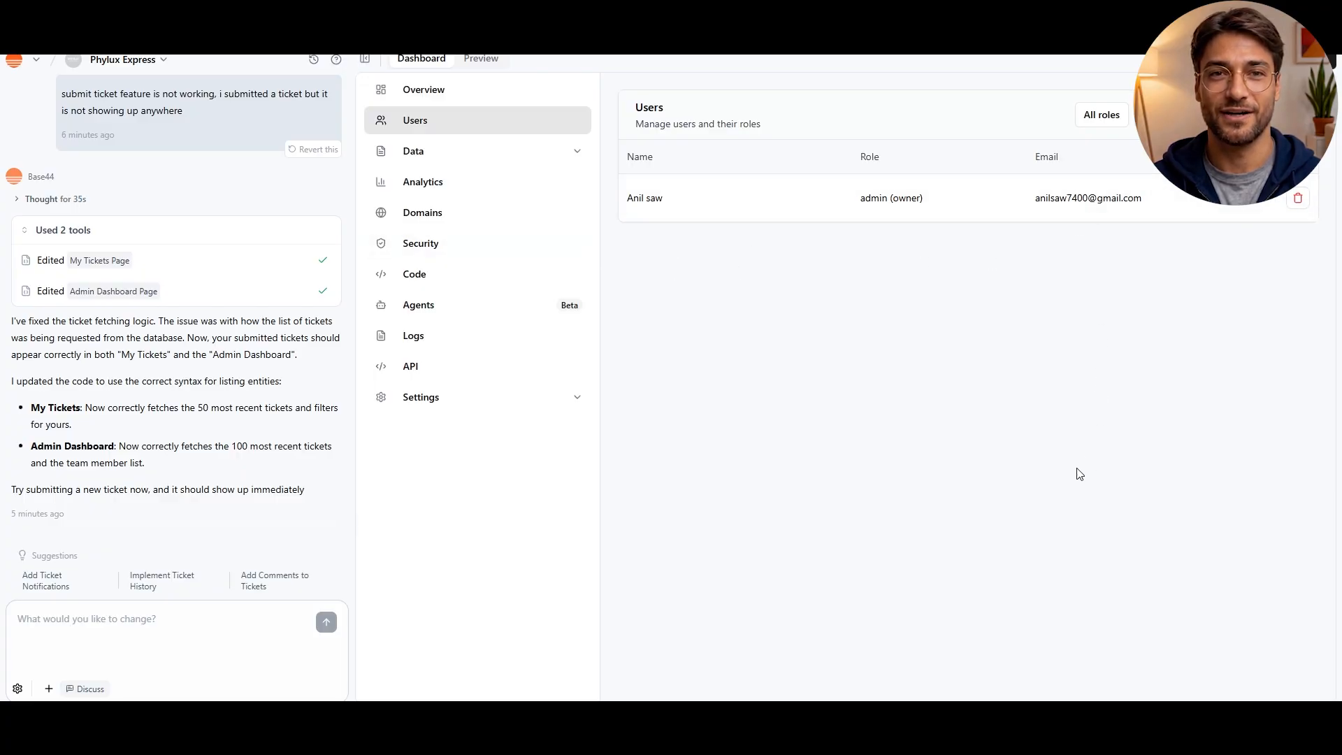
pyautogui.click(510, 158)
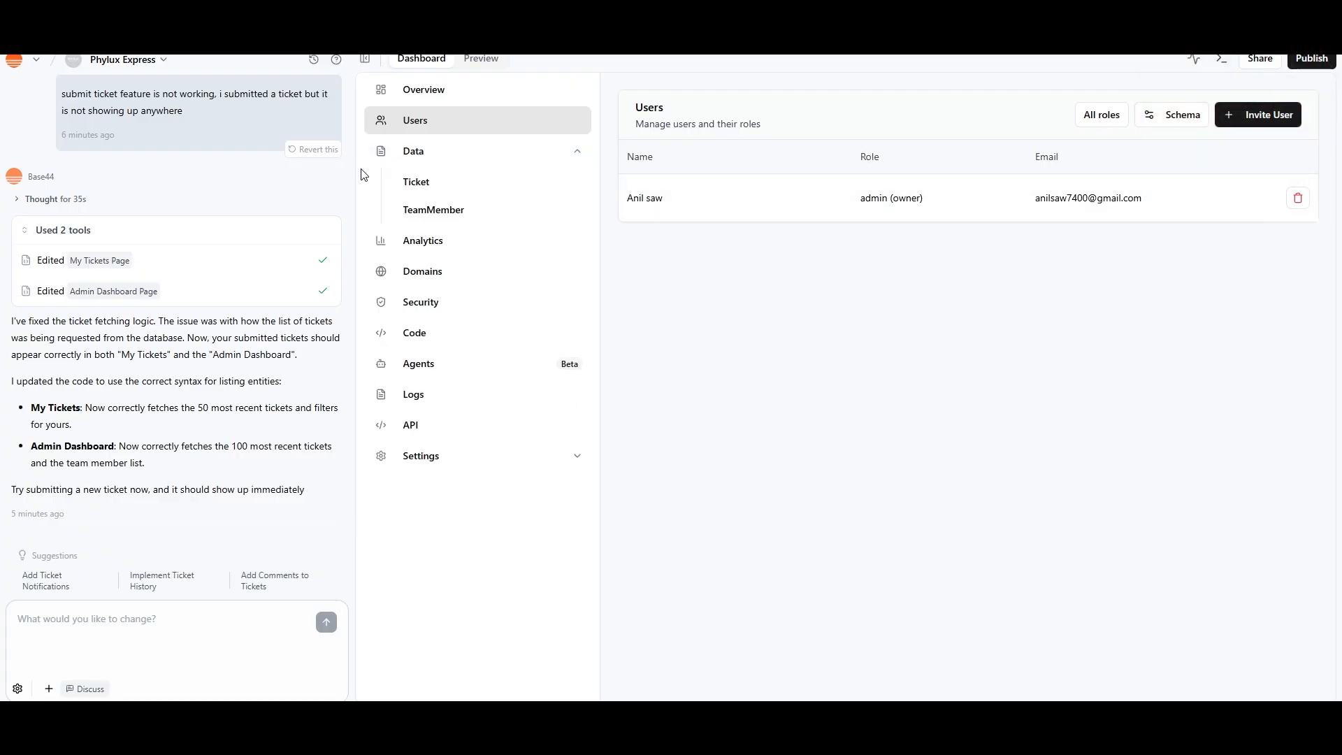
pyautogui.click(447, 183)
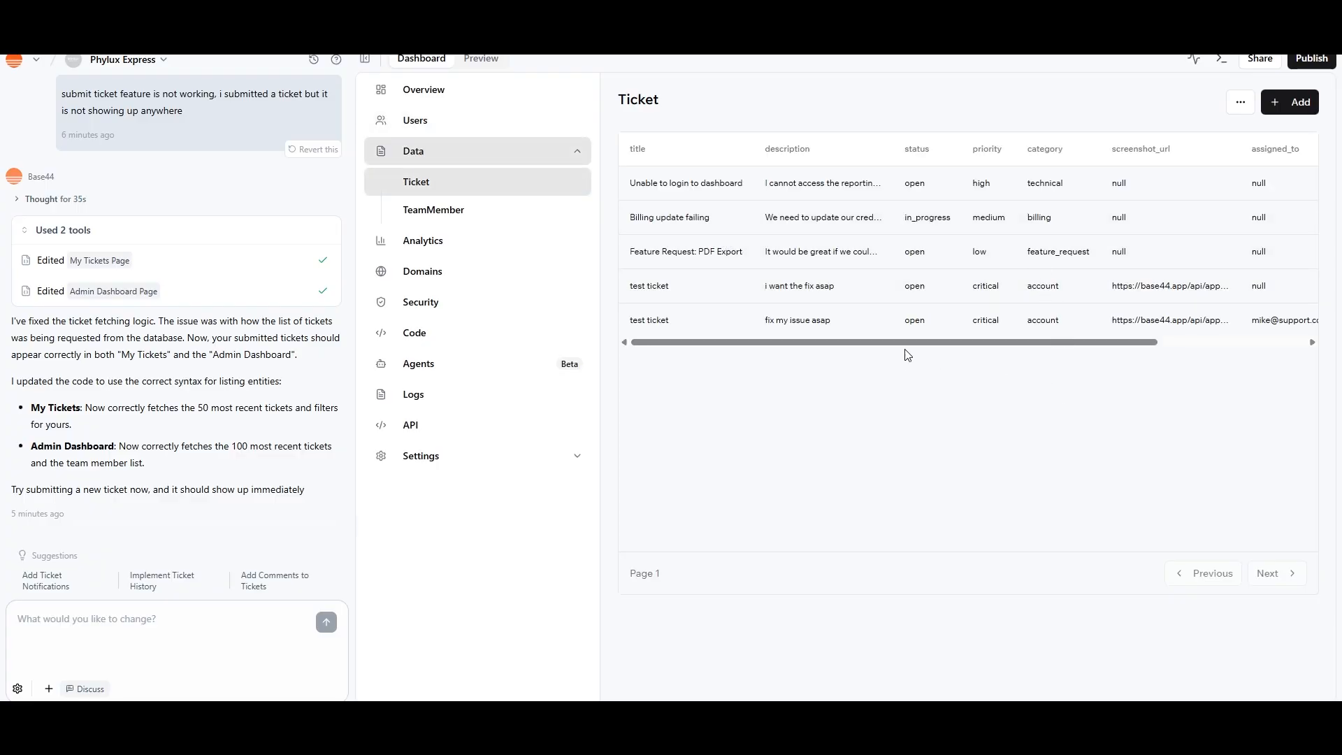
pyautogui.moveTo(906, 346); pyautogui.dragTo(864, 354)
pyautogui.click(465, 219)
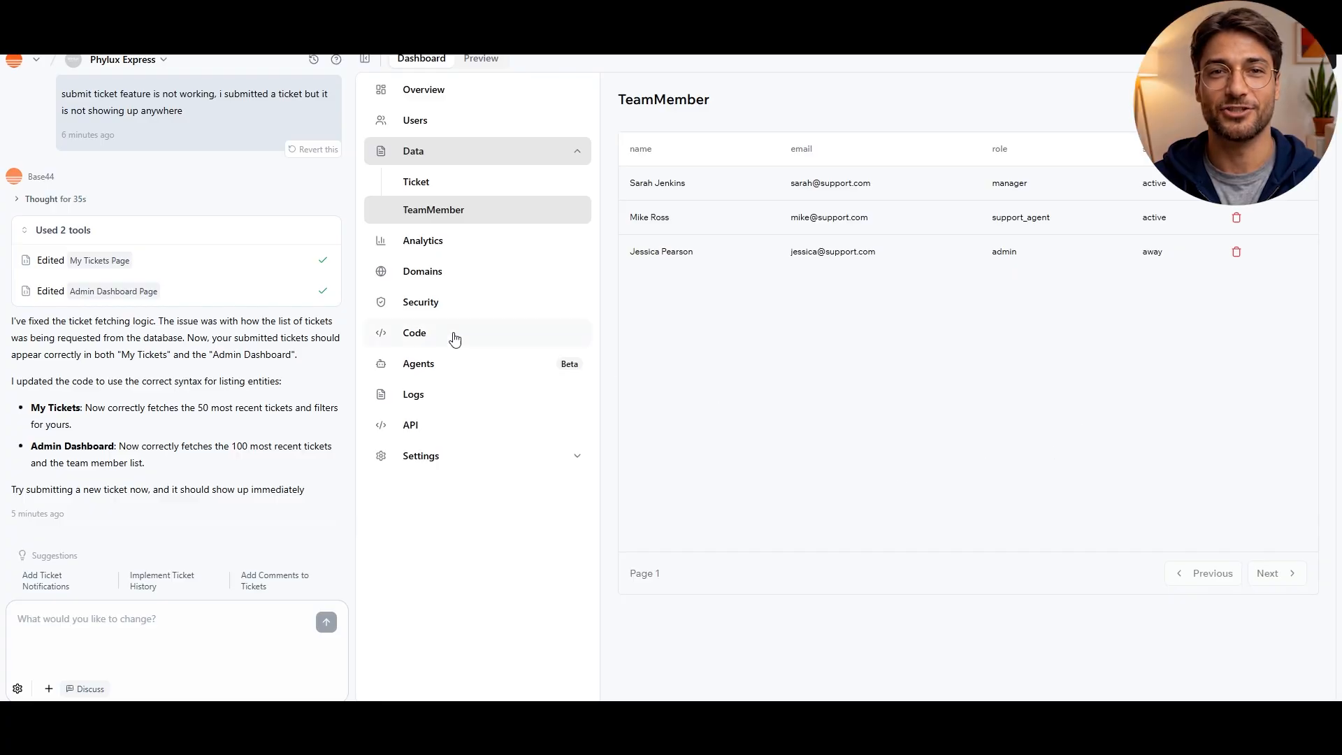
# Review the app's analytics, including unique users, top users, top pages, and the user and usage trends over time
pyautogui.click(426, 241)
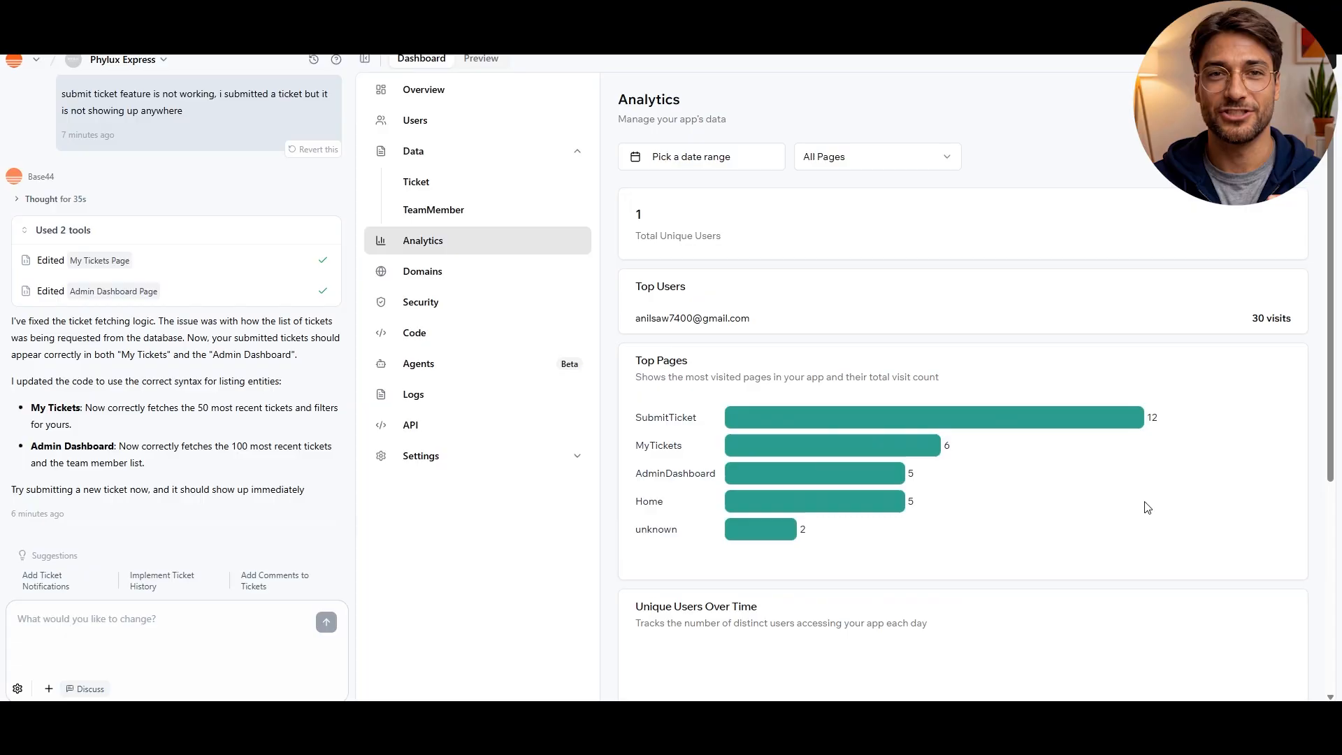
pyautogui.scroll(-2, 1147, 507)
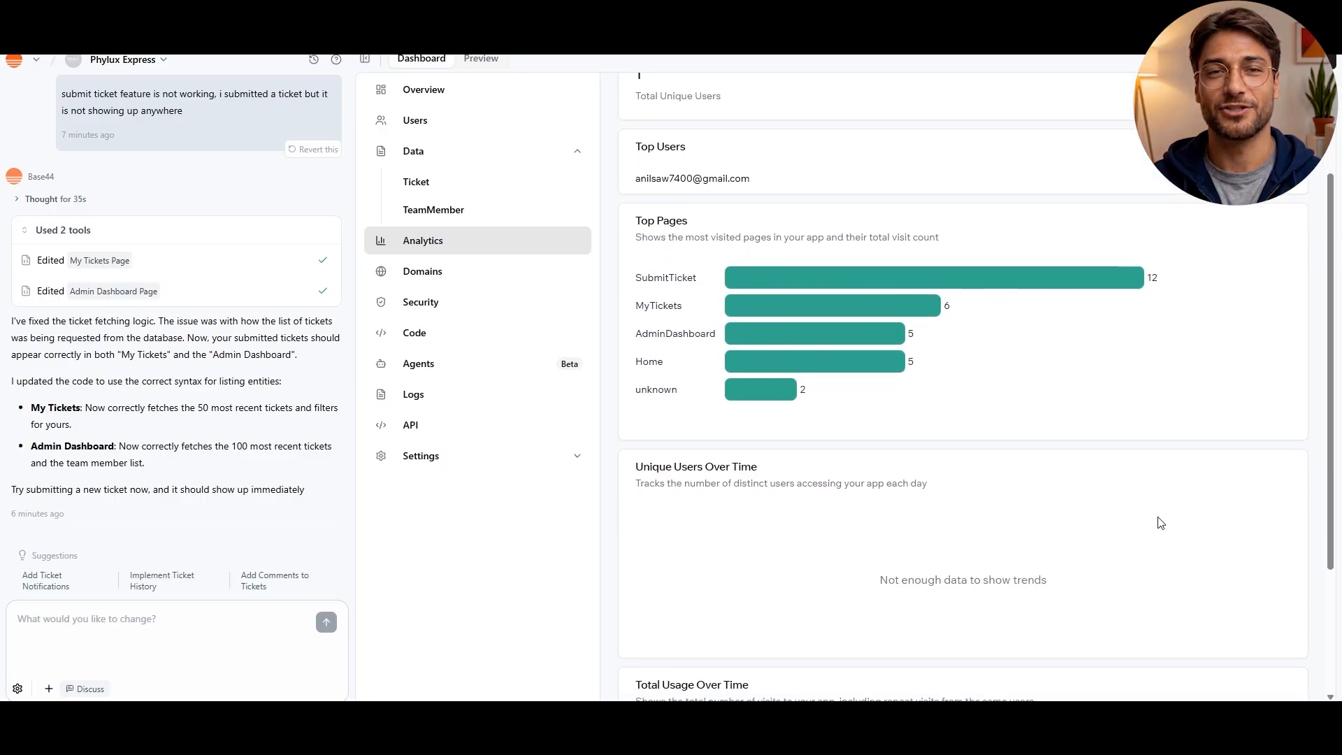
pyautogui.scroll(2, 1160, 523)
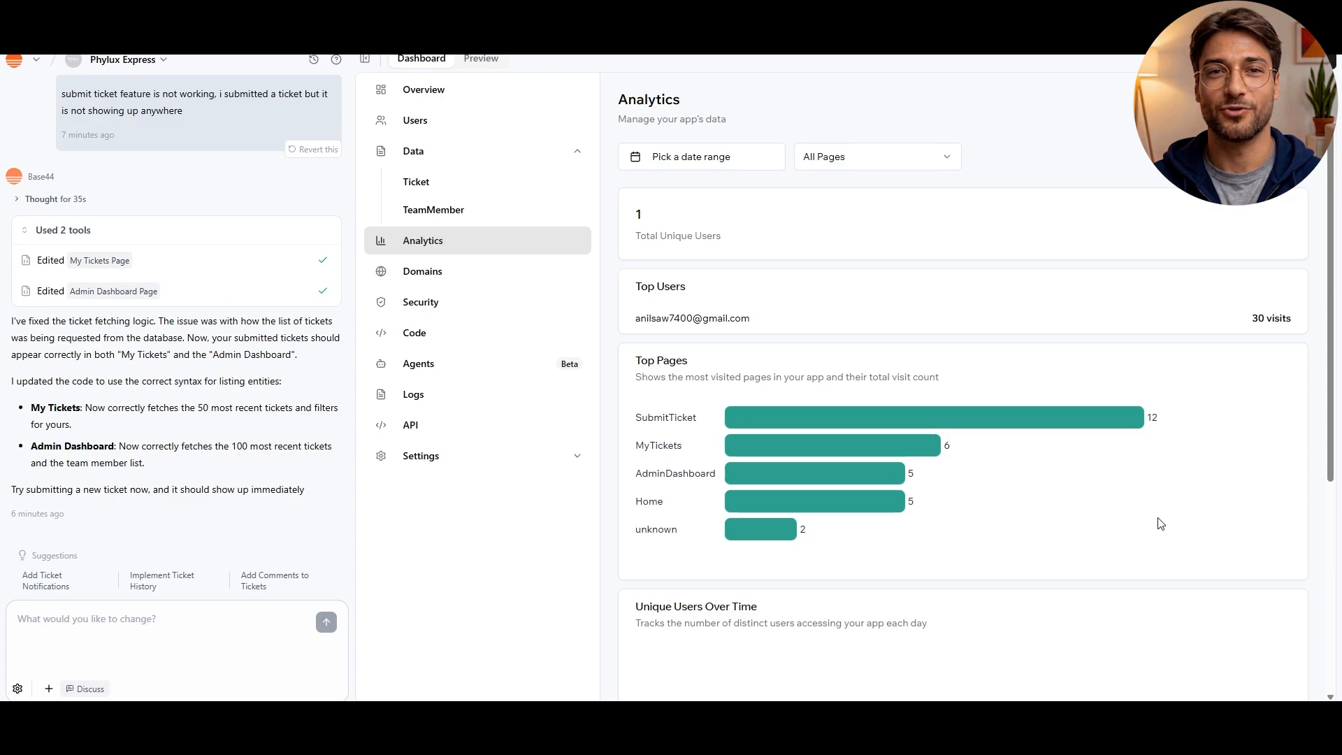
pyautogui.scroll(-5, 1160, 523)
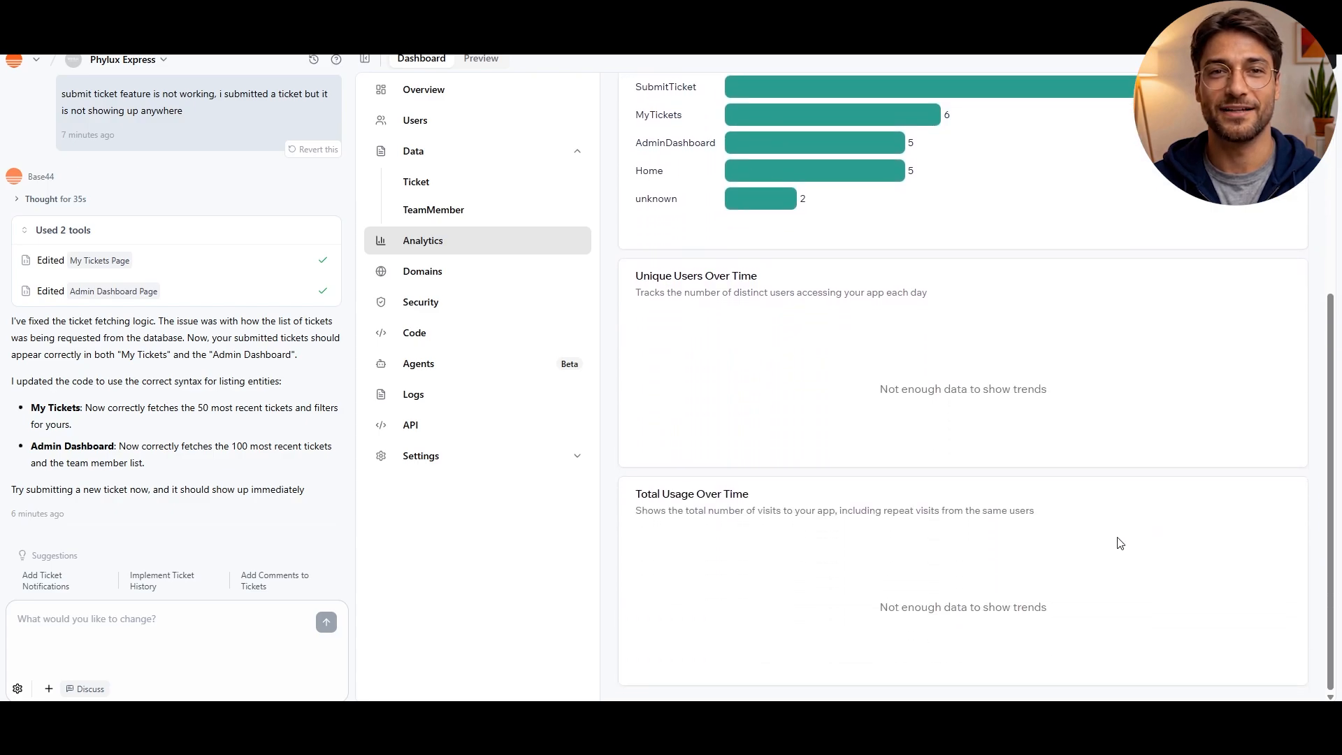
pyautogui.scroll(4, 1097, 524)
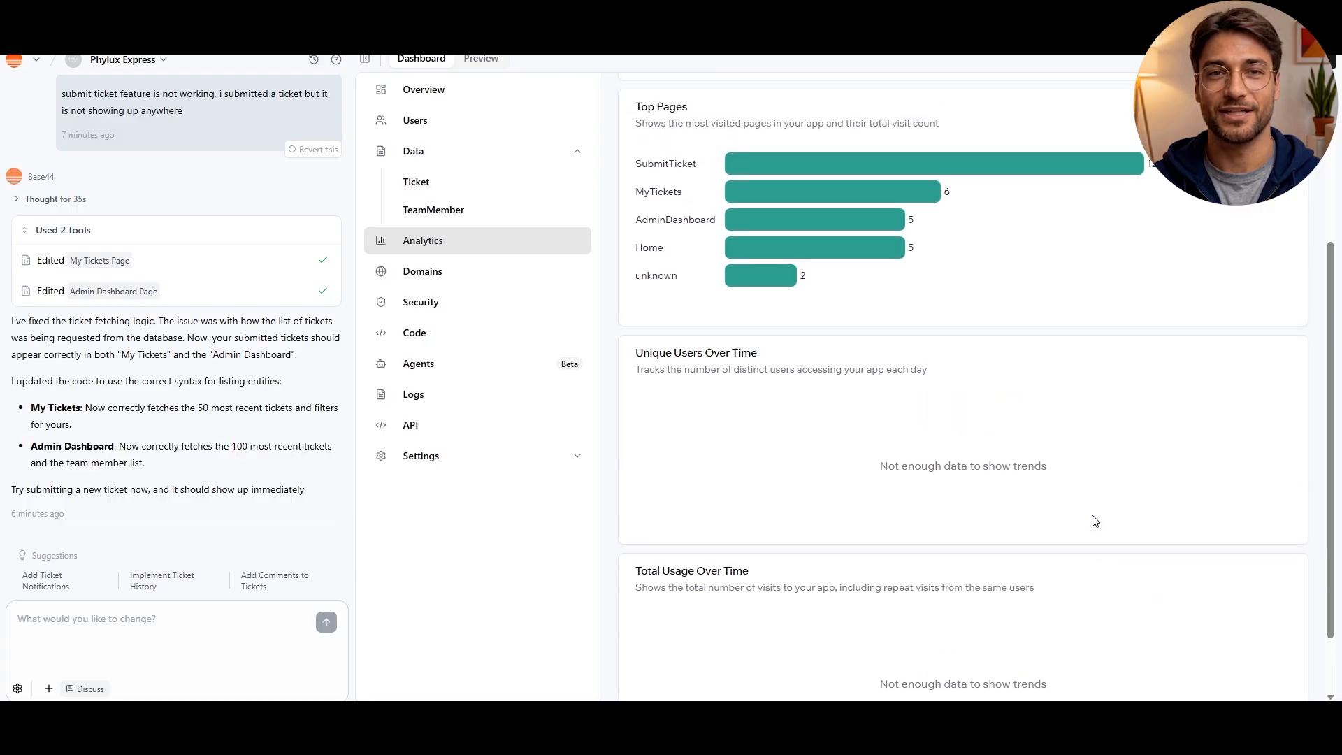